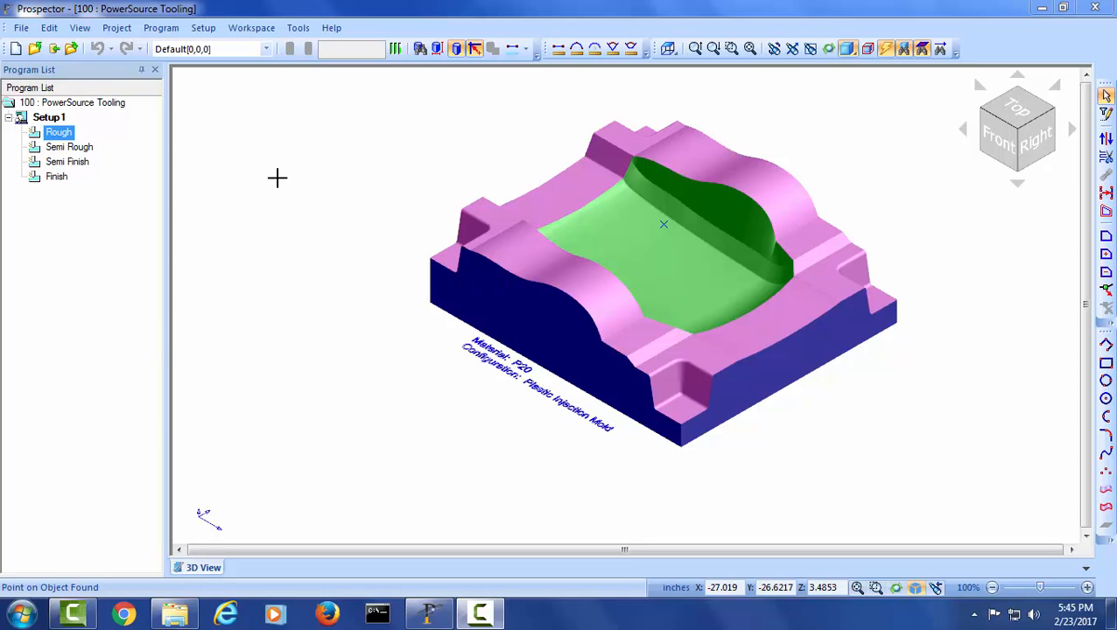
- Review the default stock window, Z-Planar With Clear strategy, tool and cutting parameters of a new 3-D Rough program, and cancel it
right_click(63, 133)
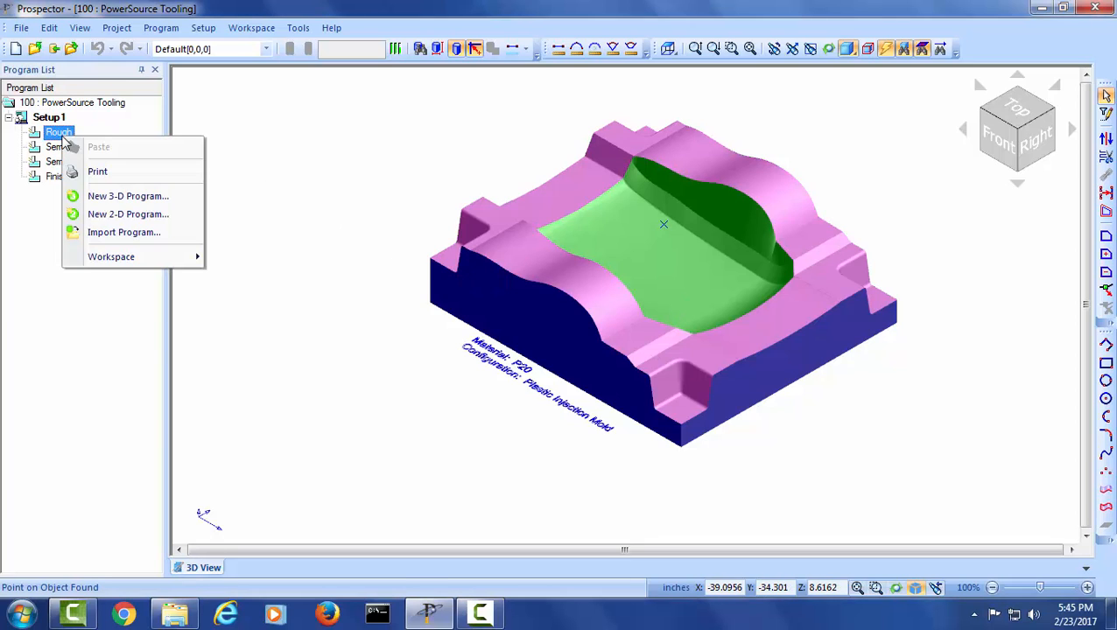
left_click(110, 199)
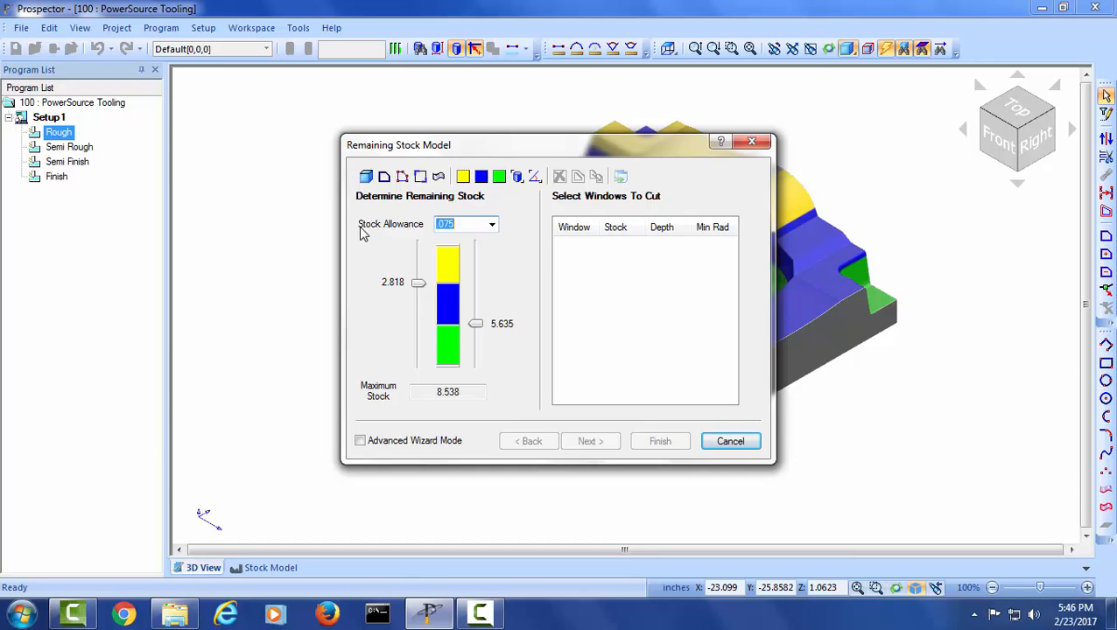
left_click_drag(493, 156, 798, 114)
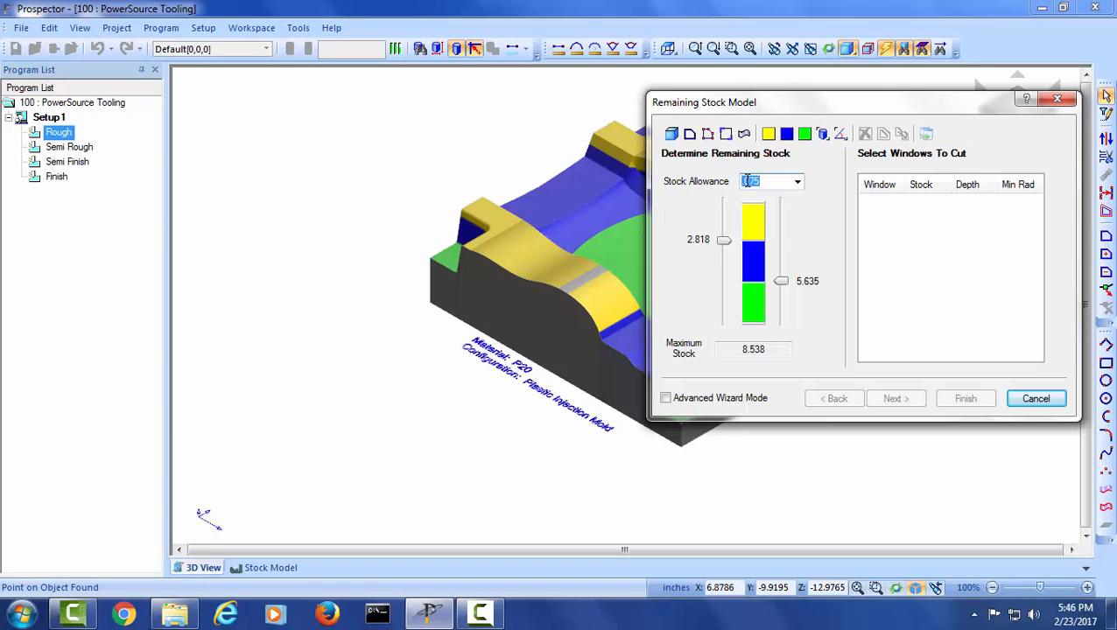
left_click(670, 133)
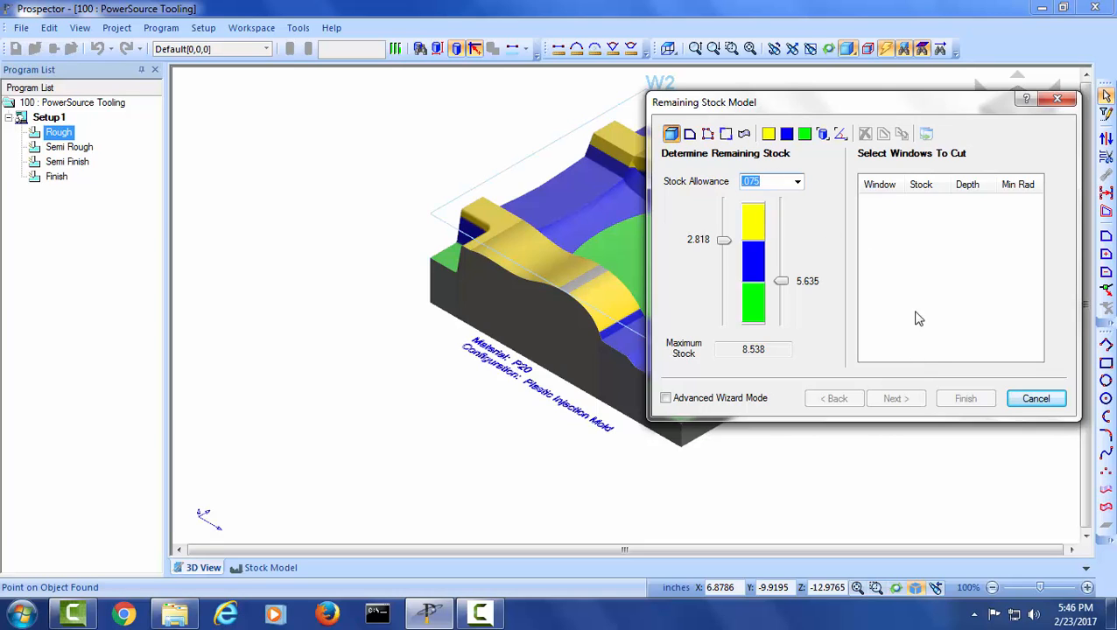
left_click(896, 399)
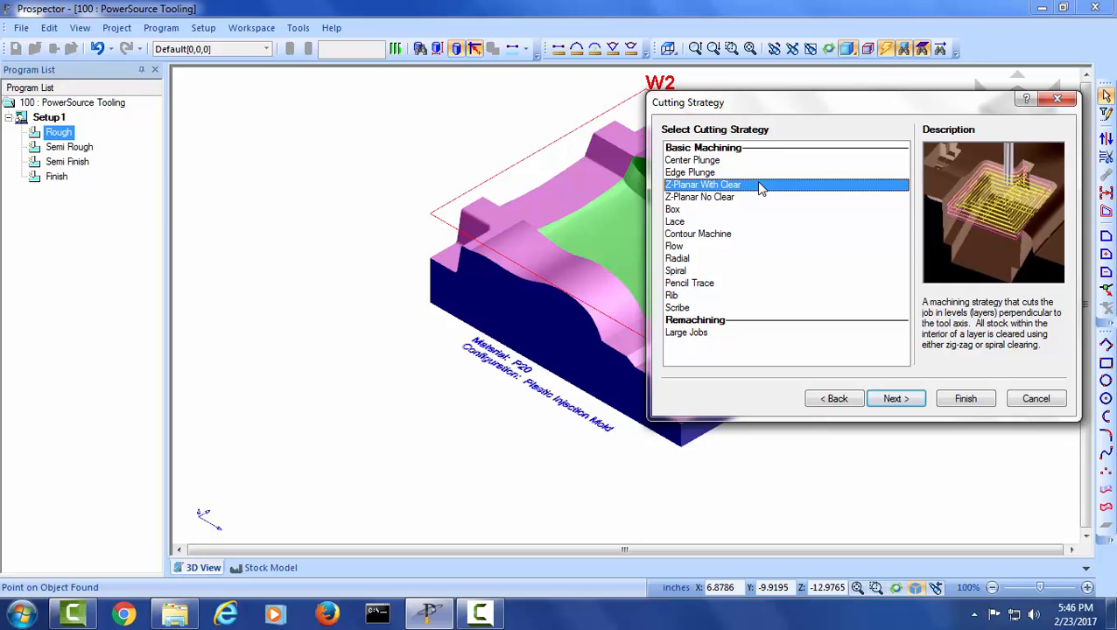
left_click(895, 400)
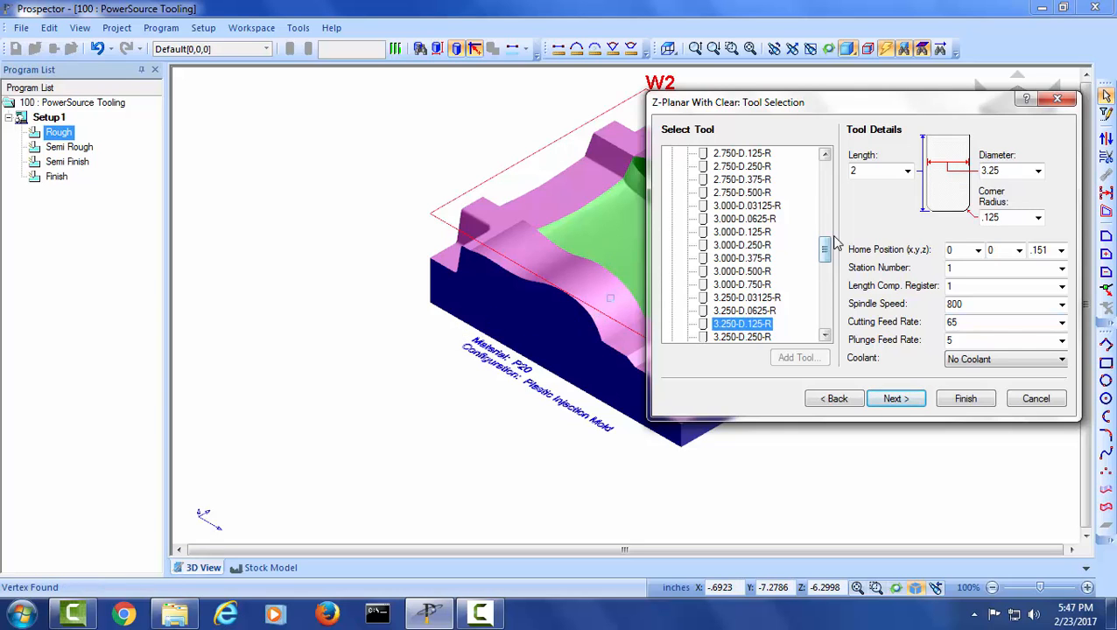
left_click(900, 404)
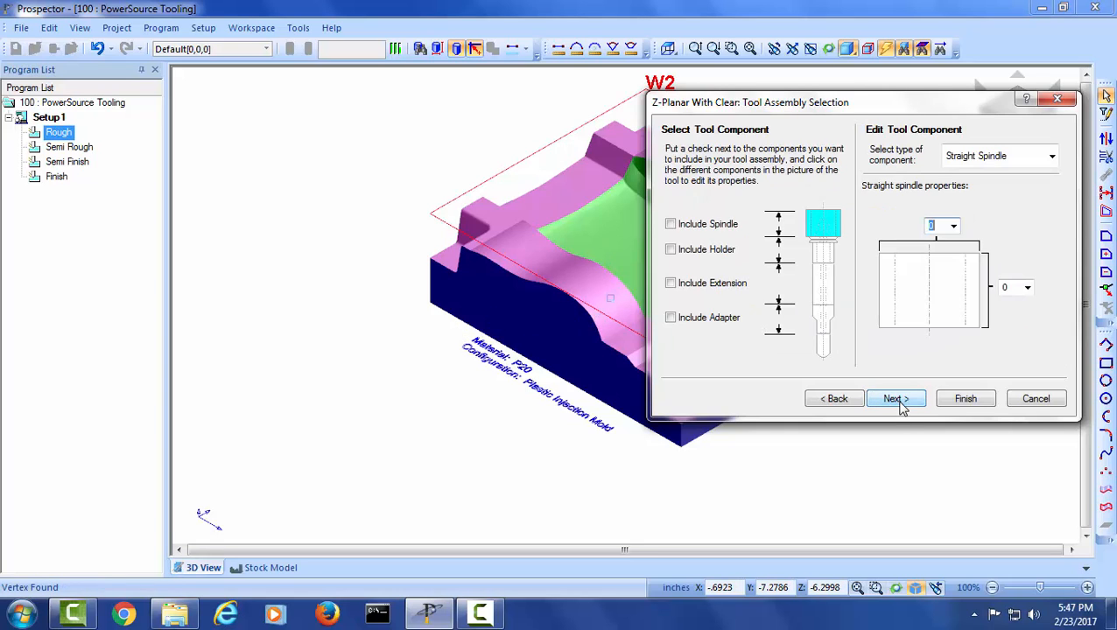
left_click(897, 401)
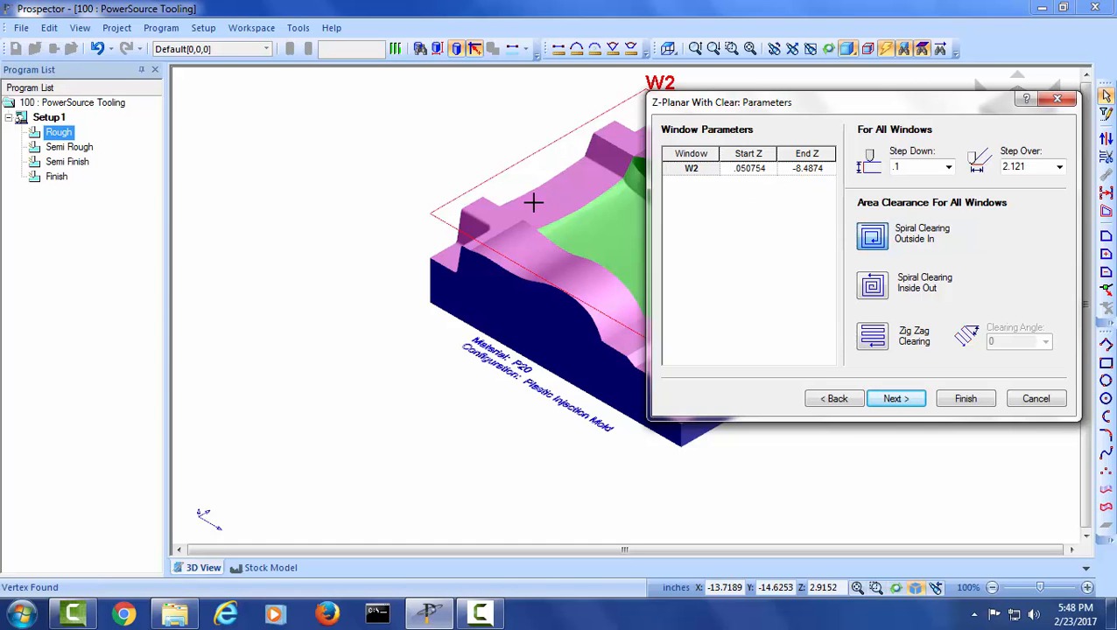
left_click(1035, 399)
- Launch PowerSource Insight from the installed Prospector programs and show its Application Settings
left_click(25, 616)
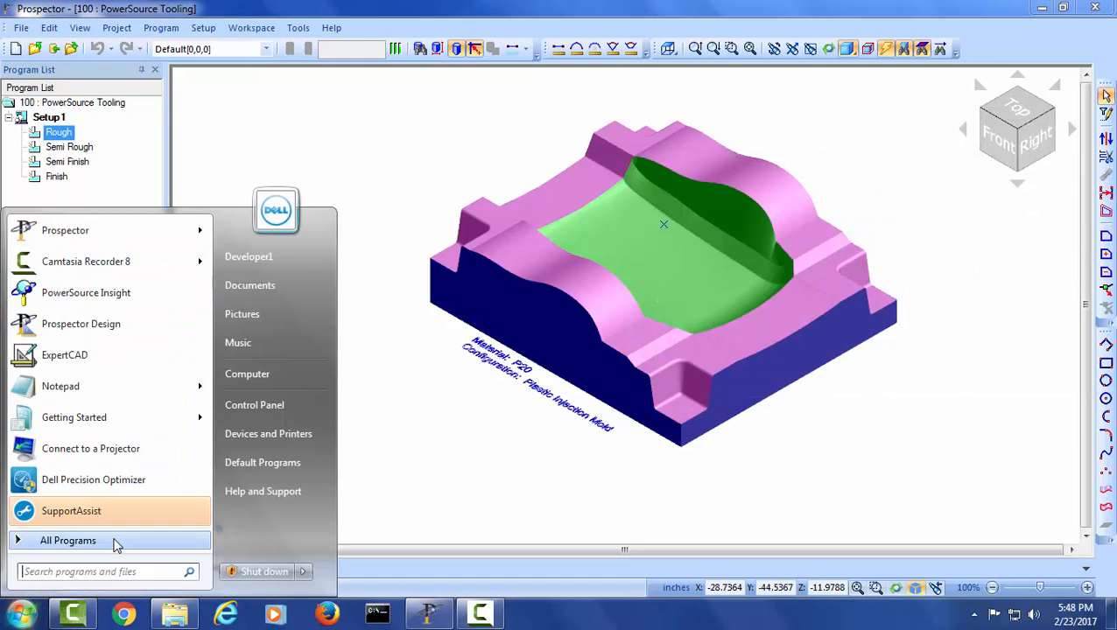
left_click(68, 540)
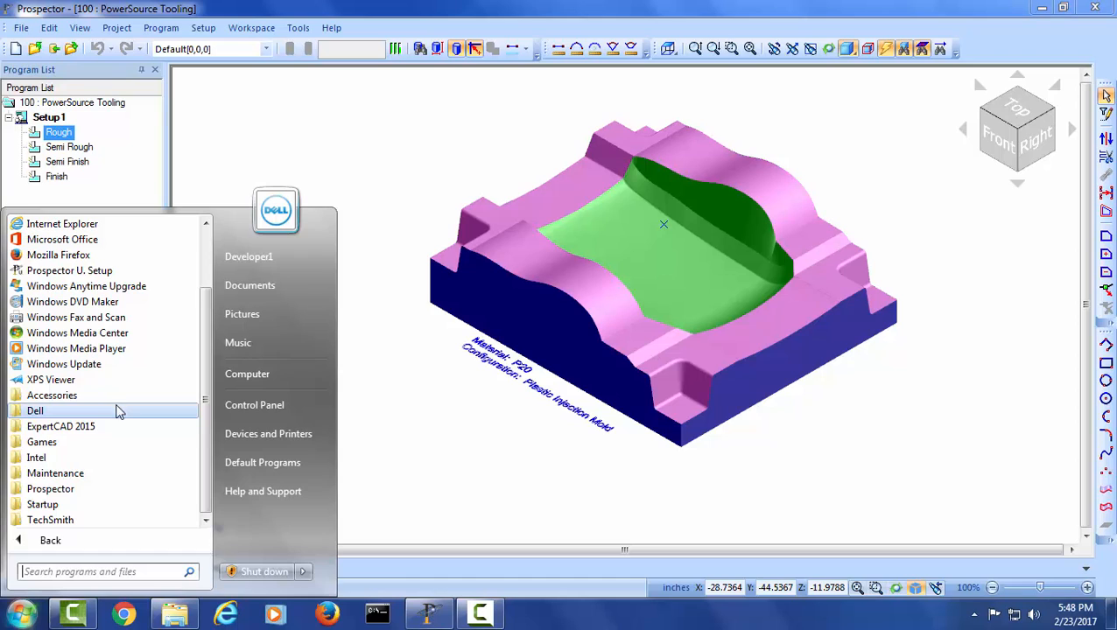
left_click(120, 488)
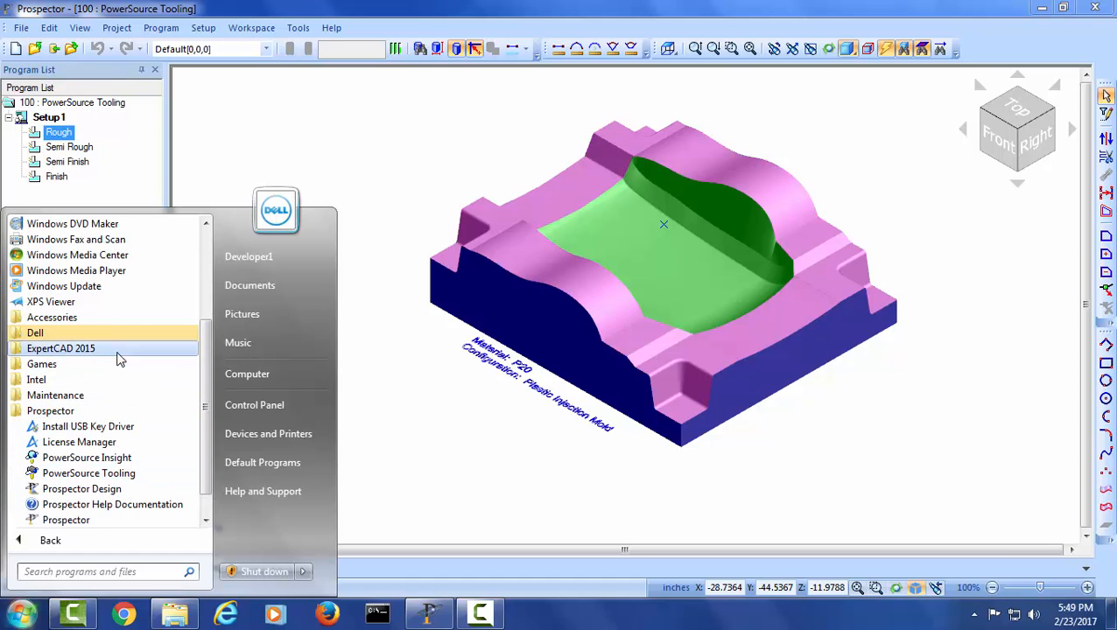
left_click(129, 460)
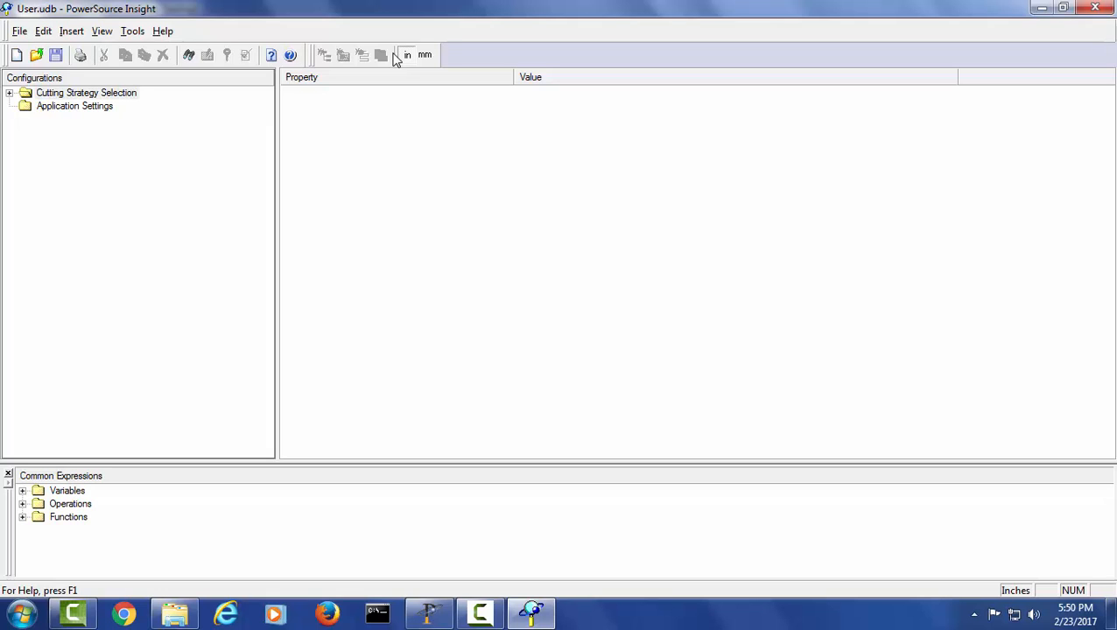
left_click(76, 107)
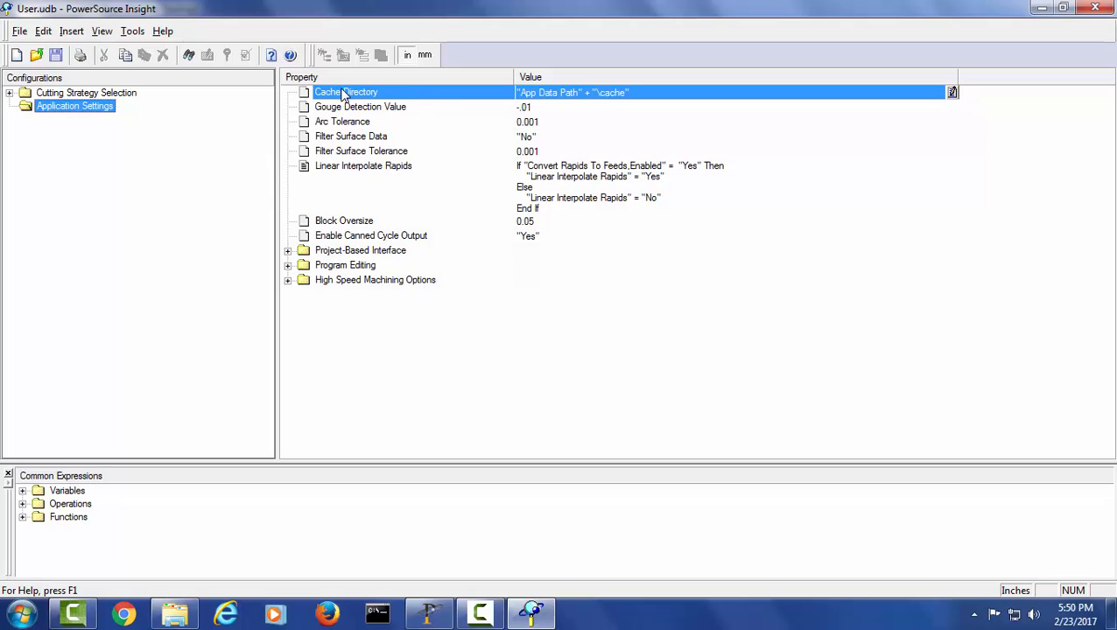
- Copy the Cache Directory's existing expression and set the property to "c:\temp"
left_click(579, 93)
key("ctrl+c")
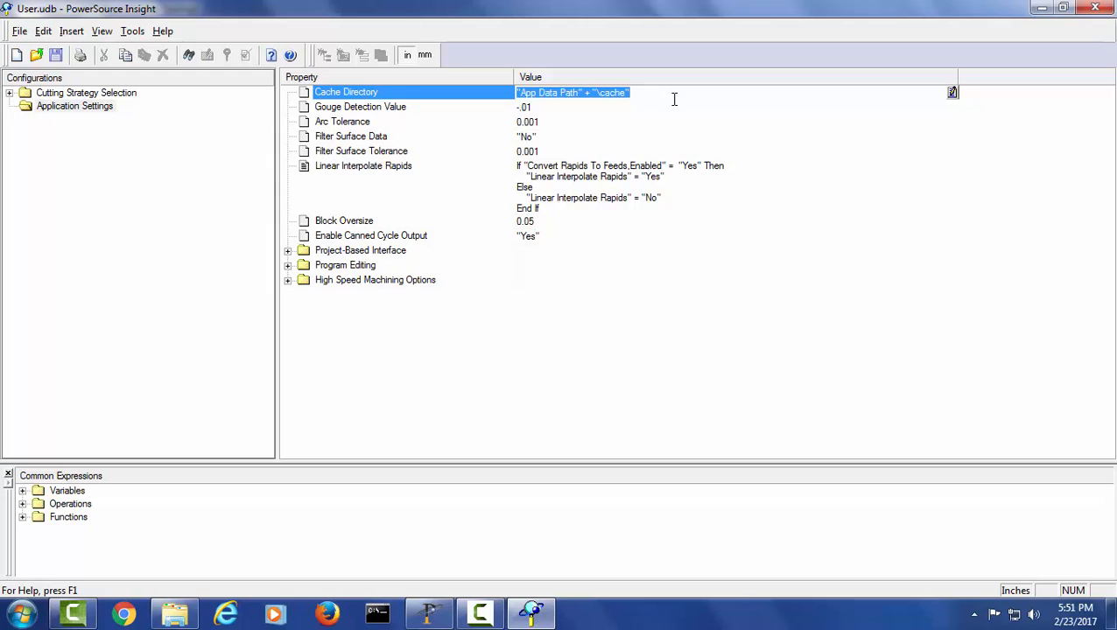
type("\"c:\\")
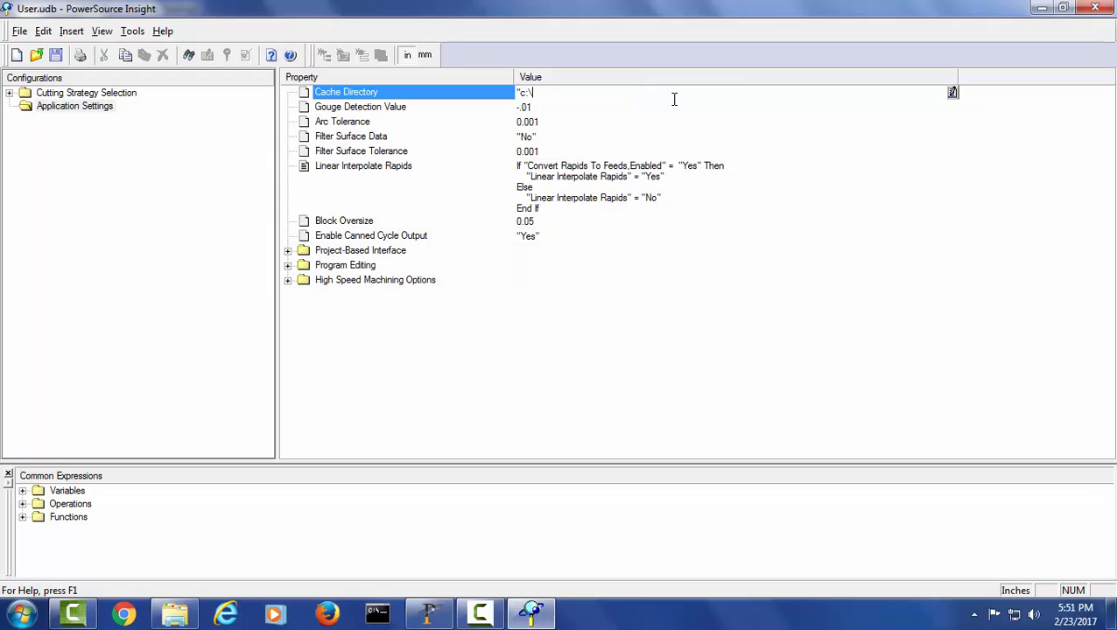
type("temp\"")
key("Return")
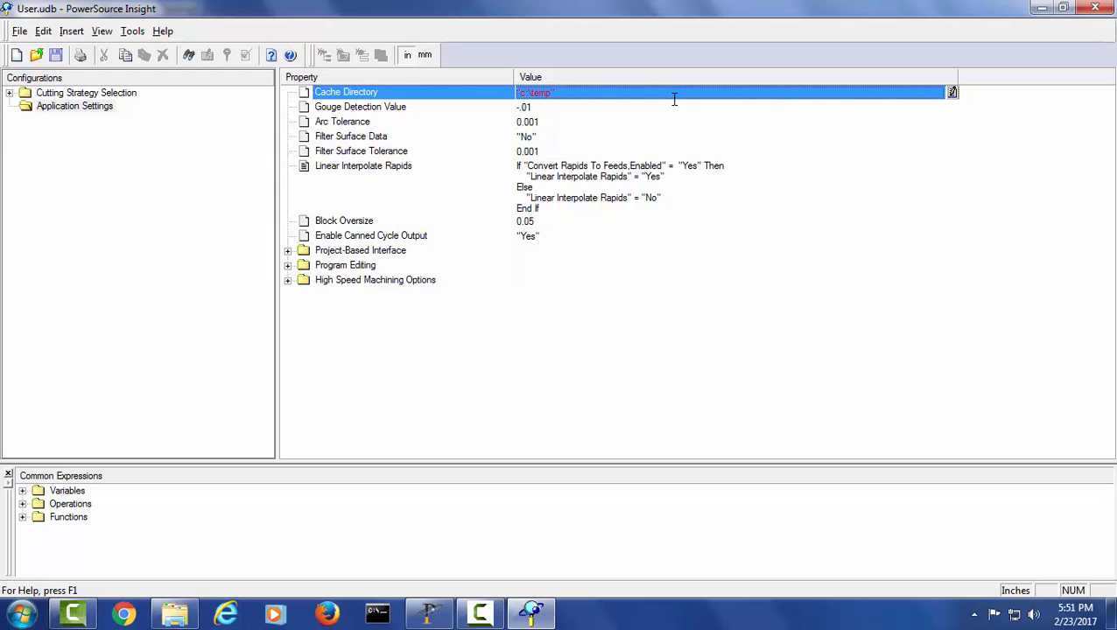
- Restore the Cache Directory value to the copied expression "App Data Path" + "\cache"
left_click(602, 110)
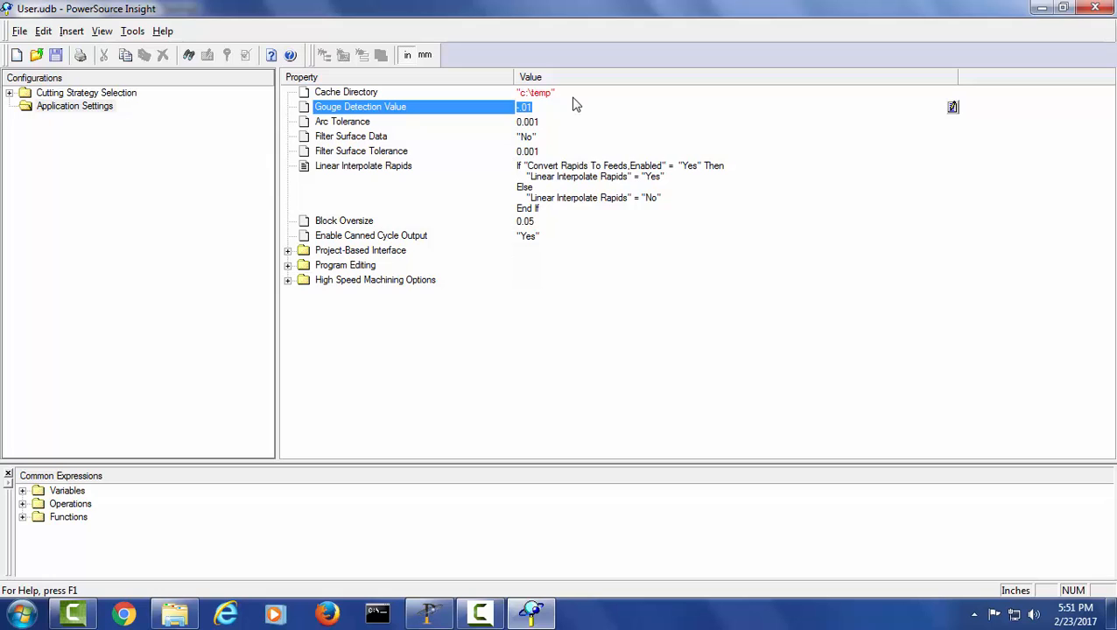
left_click(576, 92)
left_click_drag(556, 93, 512, 96)
key("Delete")
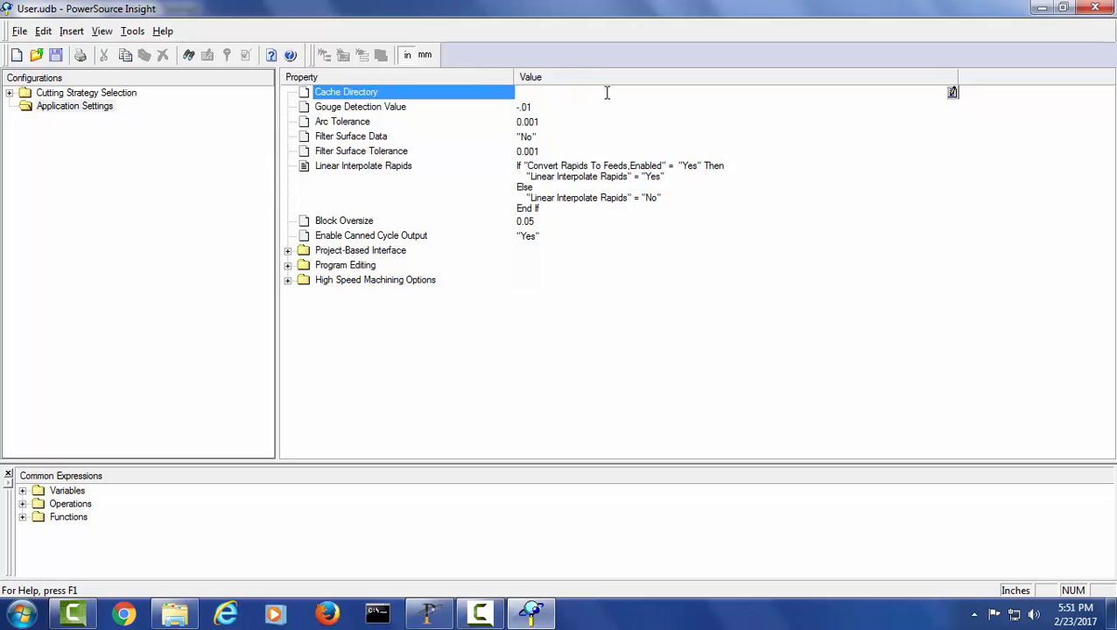
key("ctrl+v")
key("Return")
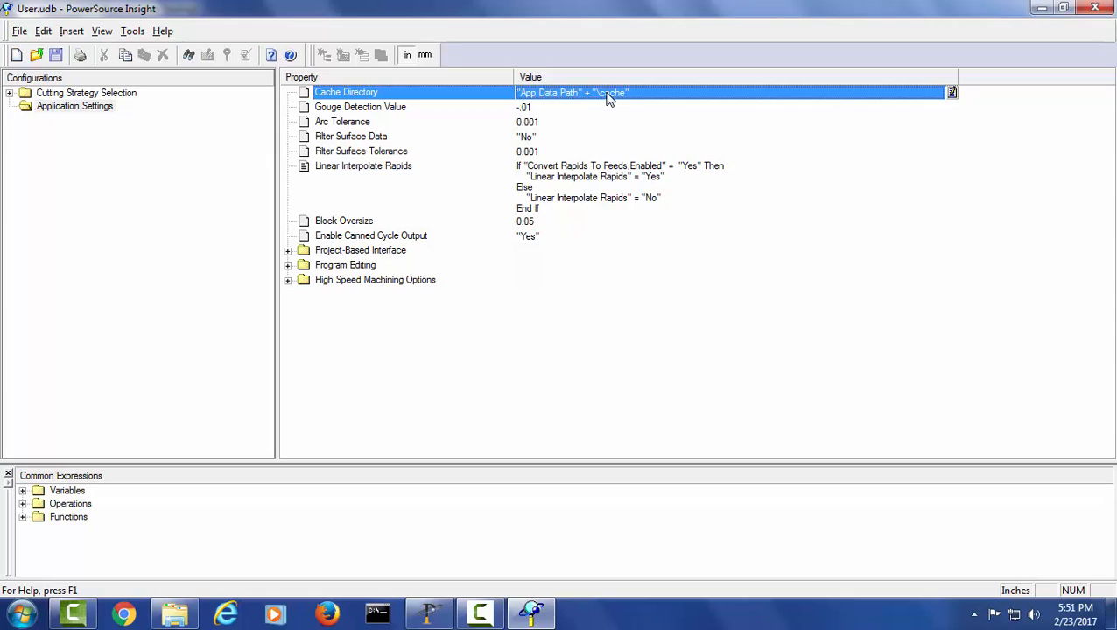
- Set the Arc Tolerance property to .0005
left_click(353, 123)
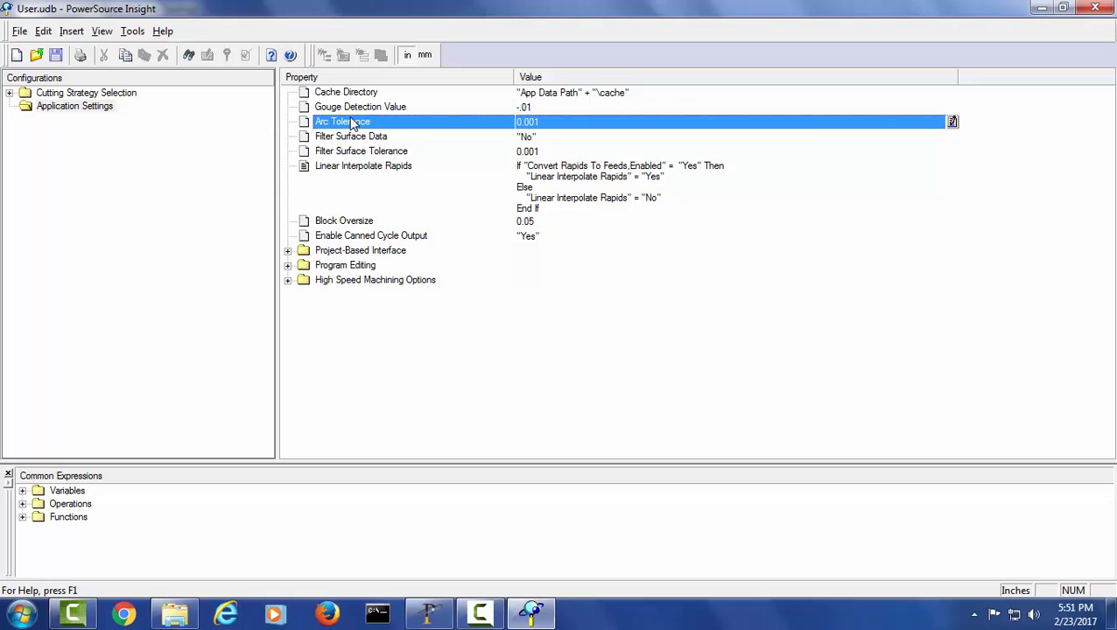
left_click(549, 123)
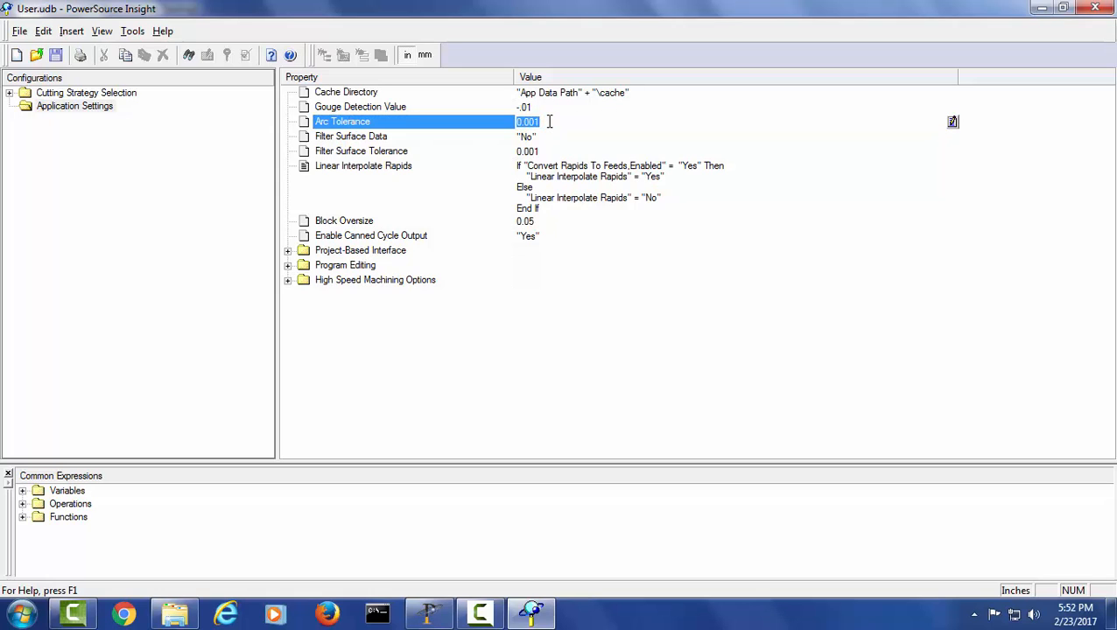
type(".0005")
key("Return")
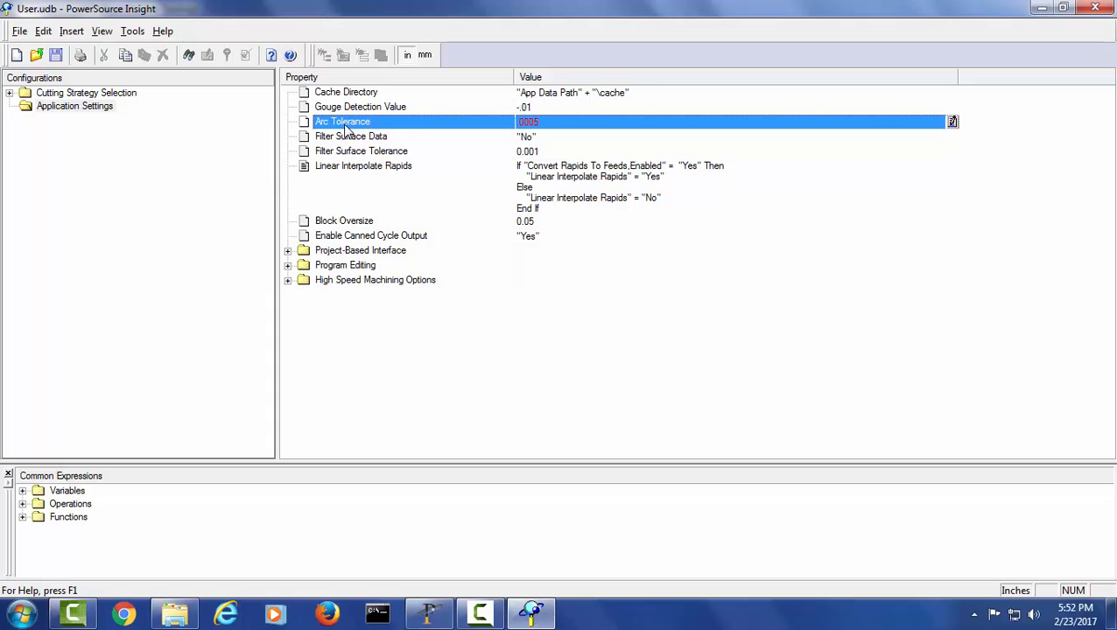
- Read the What's This help description for the Arc Tolerance property and dismiss it
left_click(167, 32)
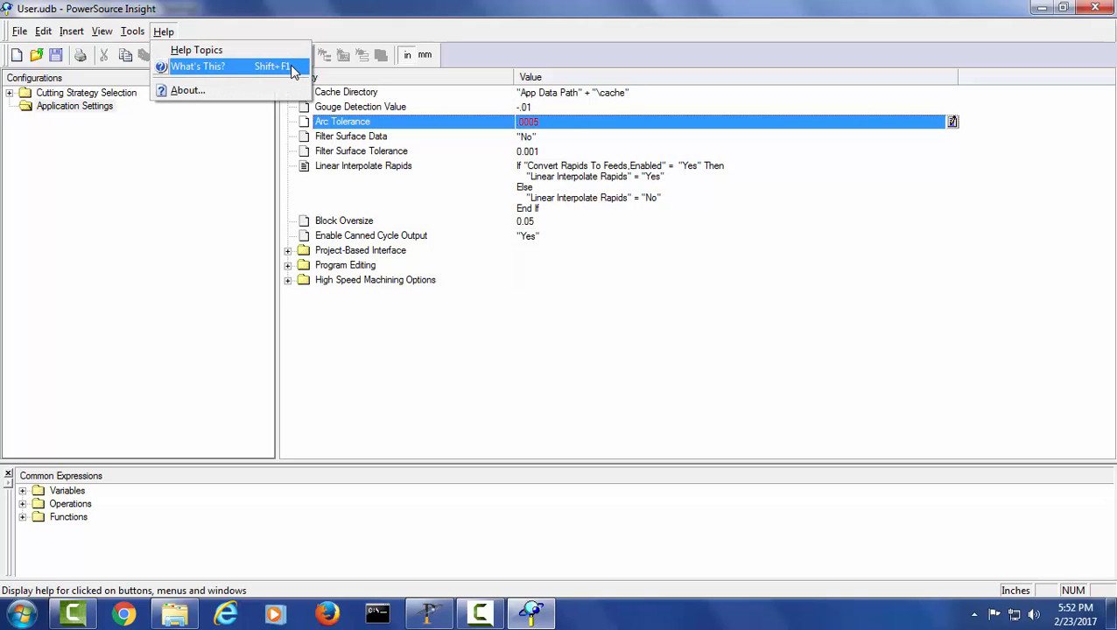
left_click(292, 70)
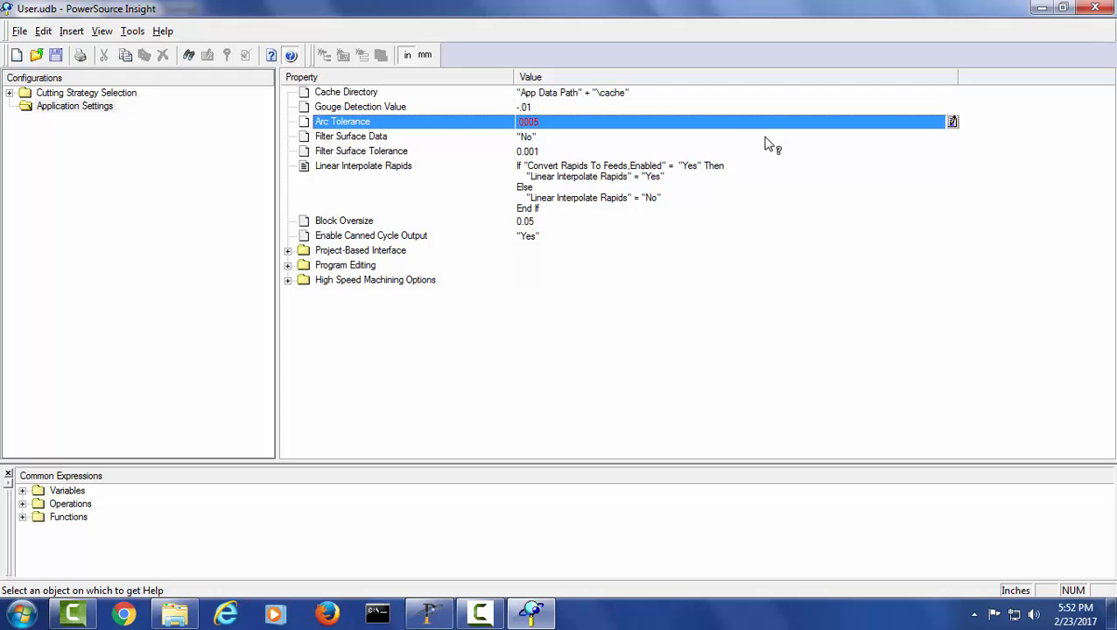
left_click(352, 126)
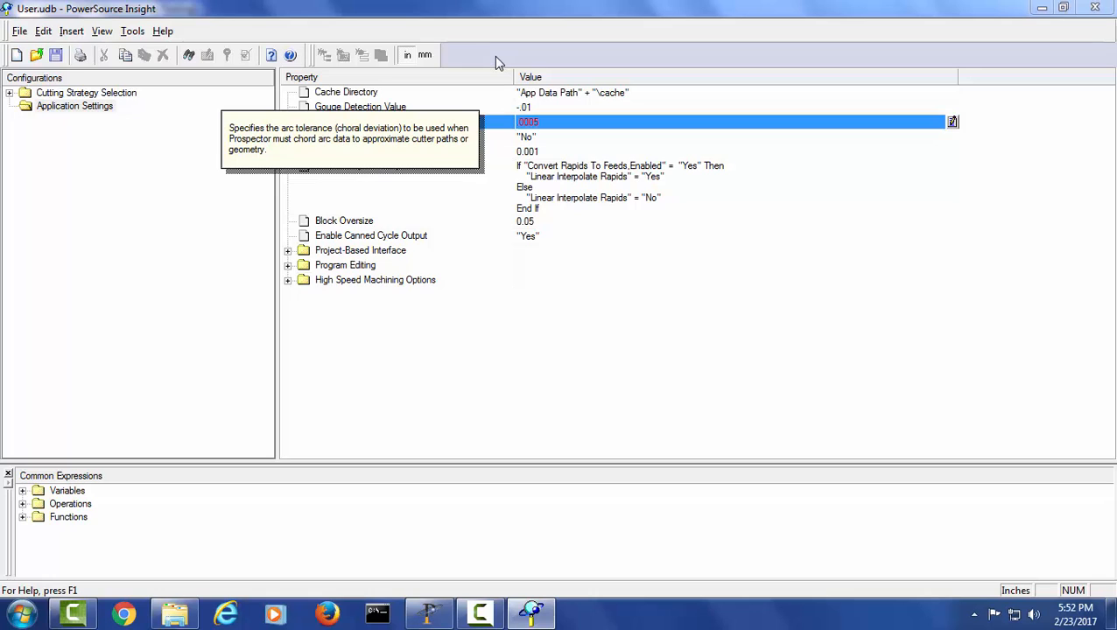
left_click(424, 144)
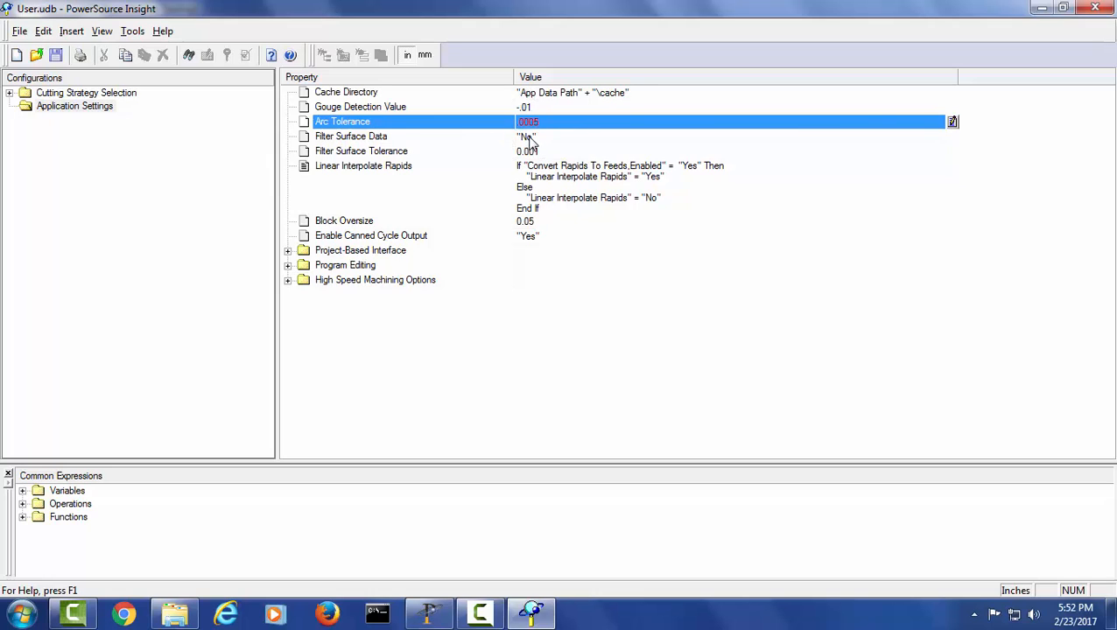
- Set the Filter Surface Data property to "Yes"
left_click(378, 140)
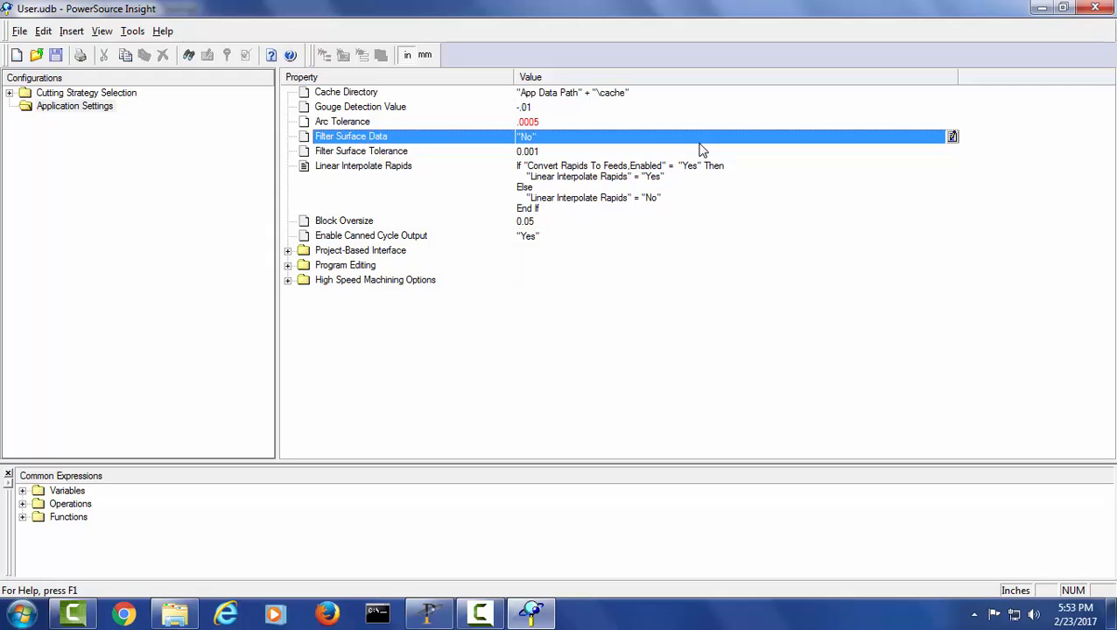
left_click(925, 142)
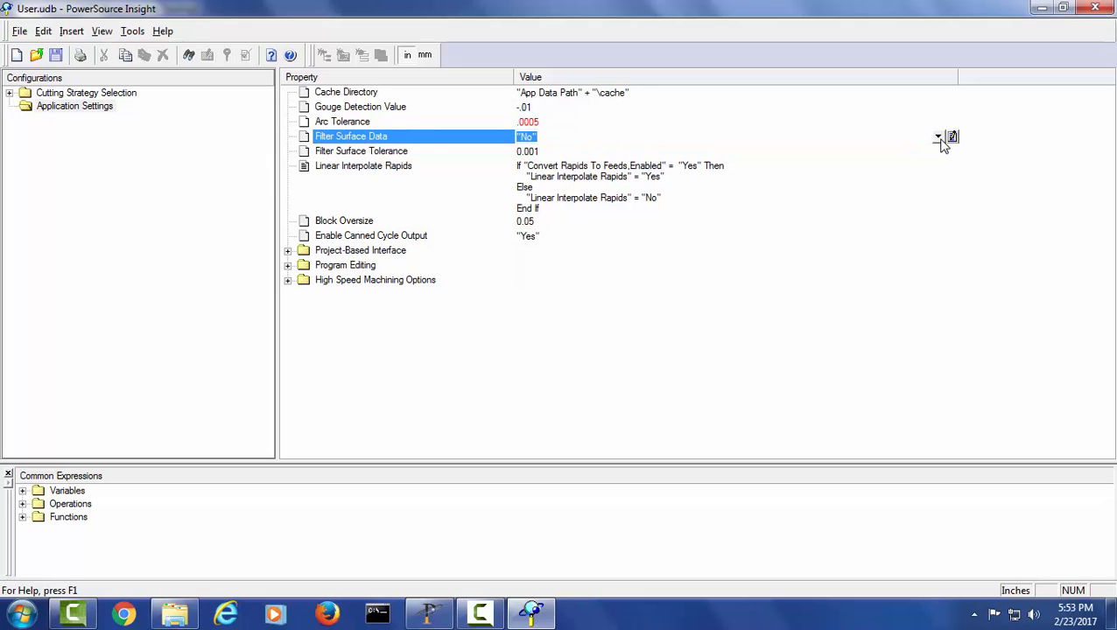
left_click(938, 137)
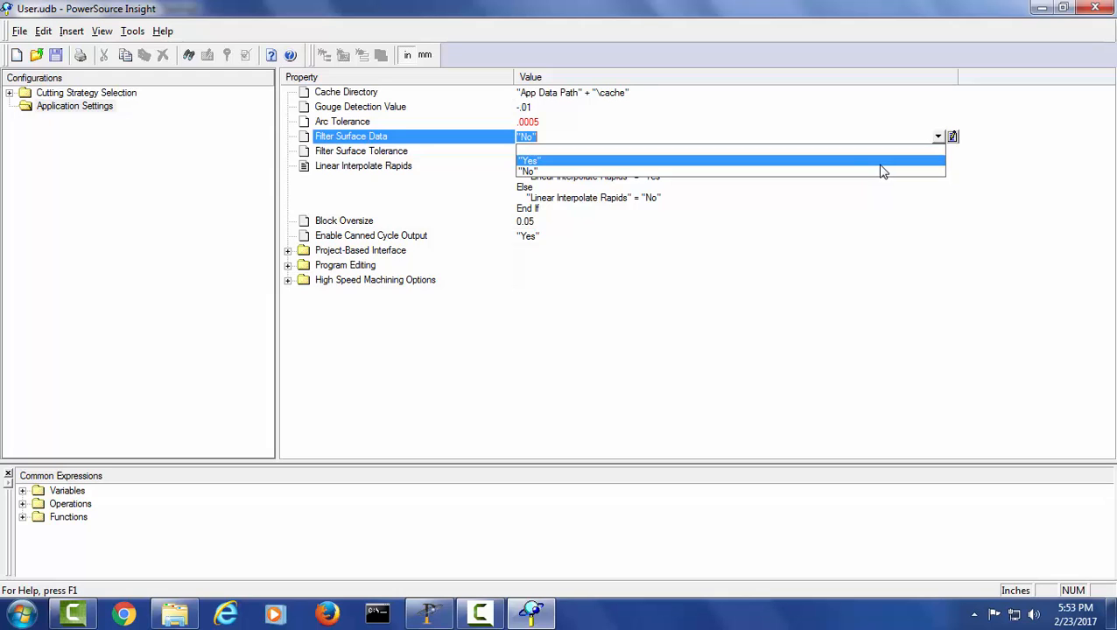
left_click(882, 163)
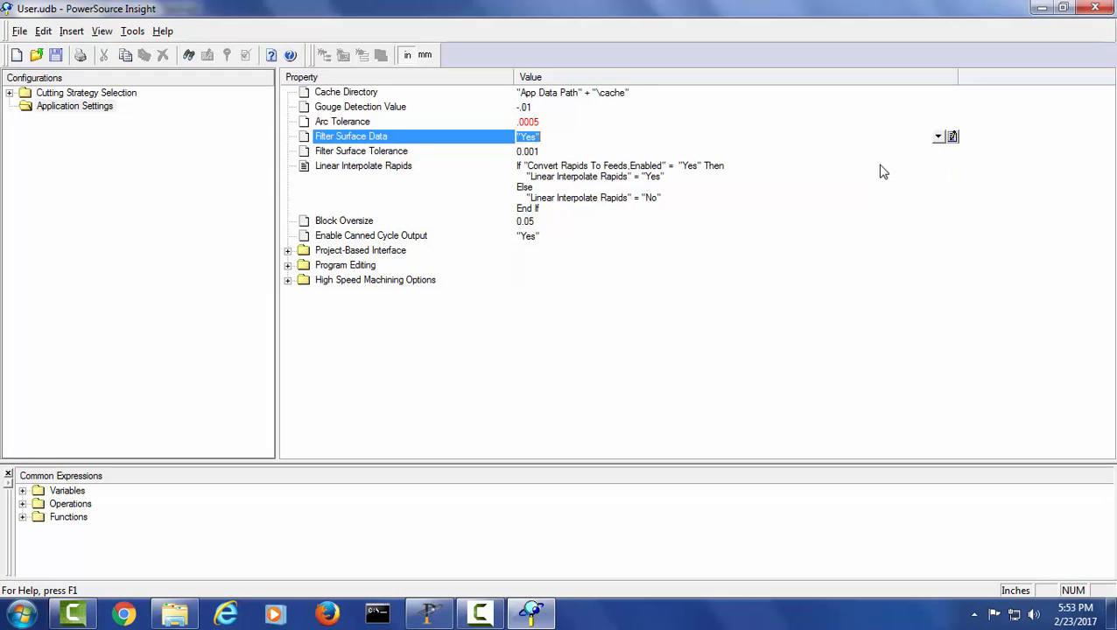
- Copy the conditional expression of Linear Interpolate Rapids and set the property to "No"
left_click(822, 189)
key("ctrl+c")
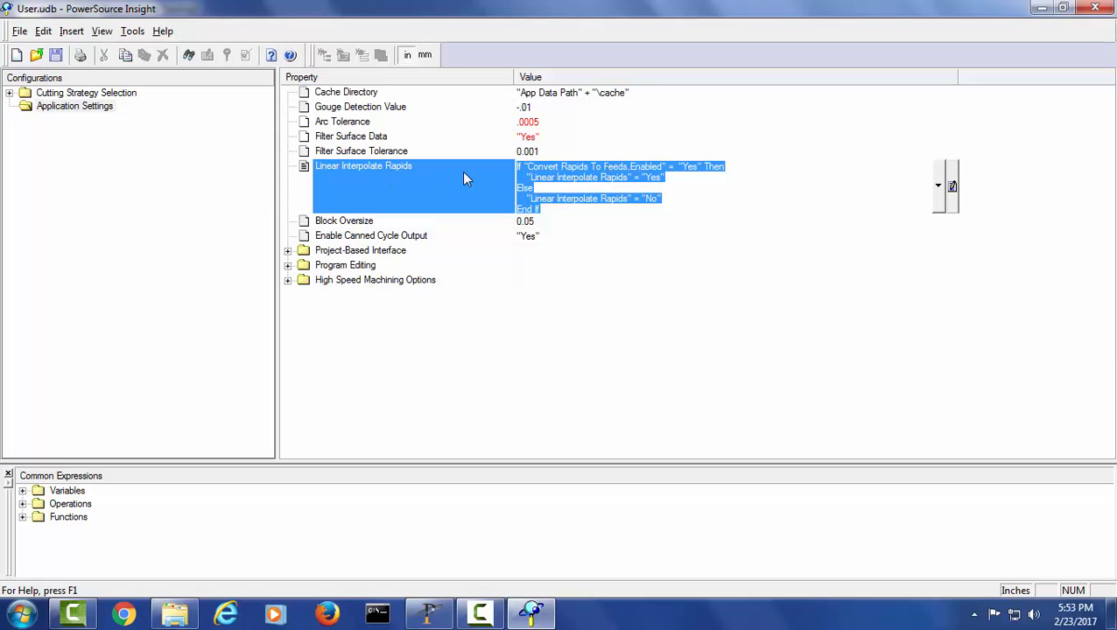
left_click(939, 209)
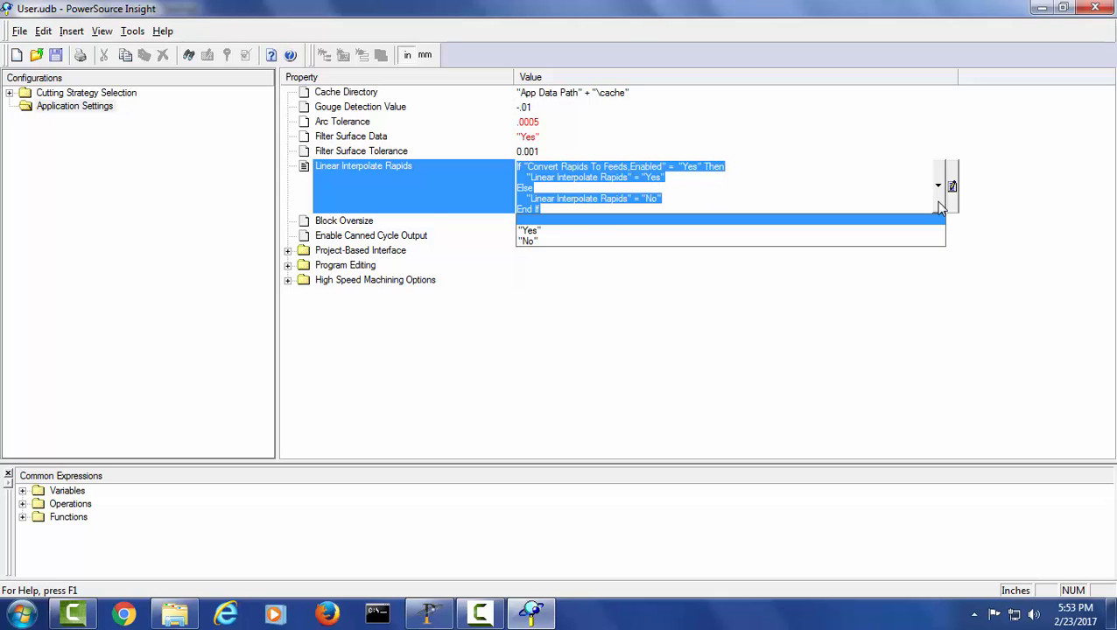
left_click(880, 254)
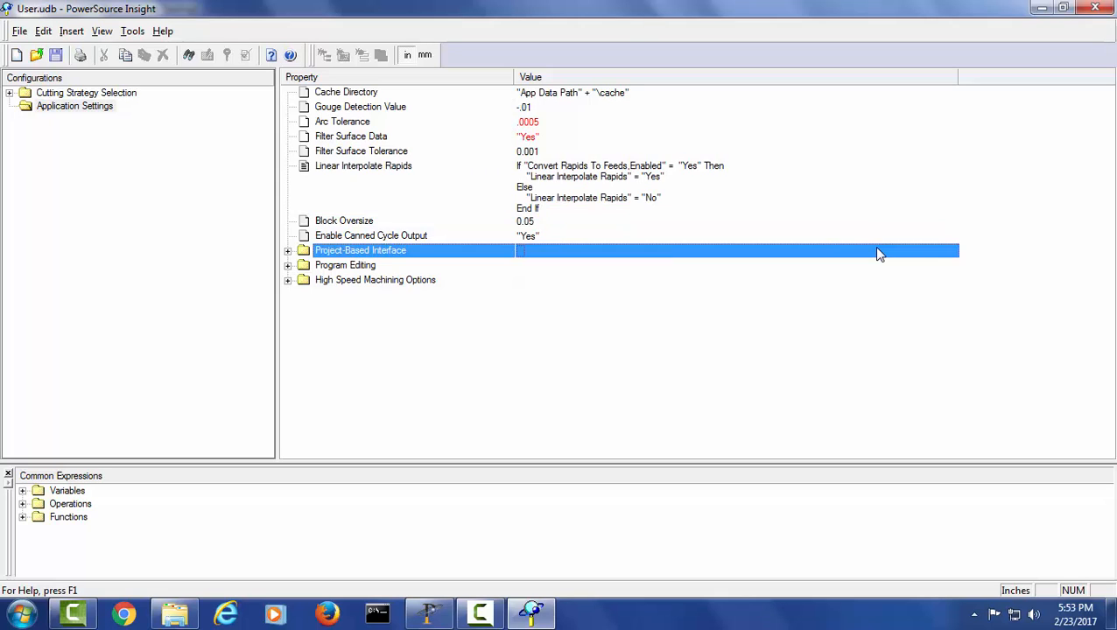
left_click(856, 194)
left_click(937, 187)
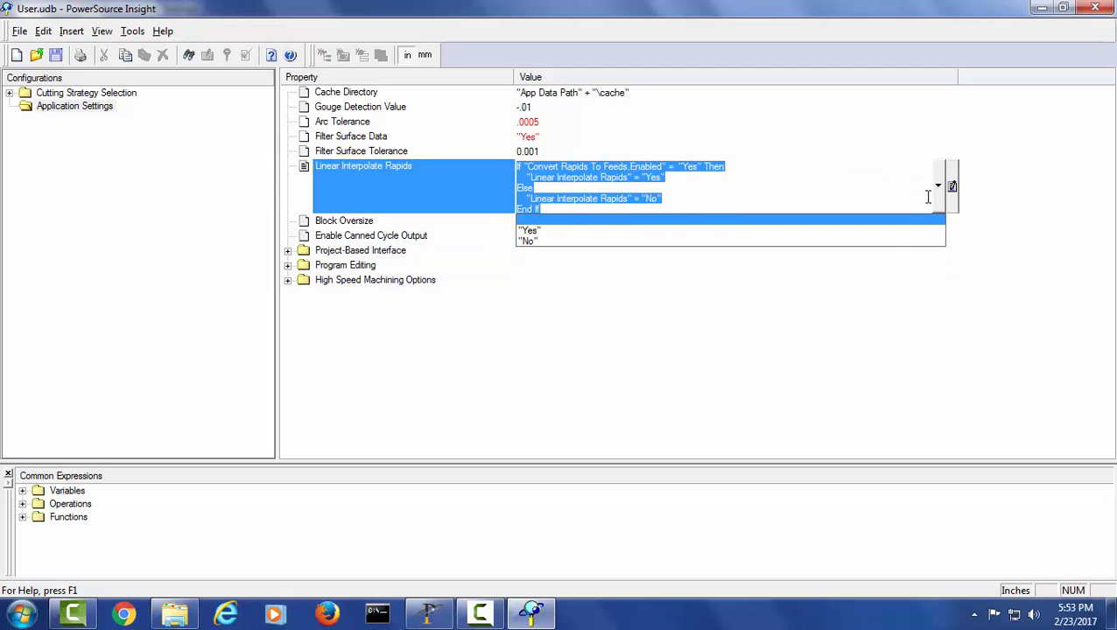
left_click(891, 242)
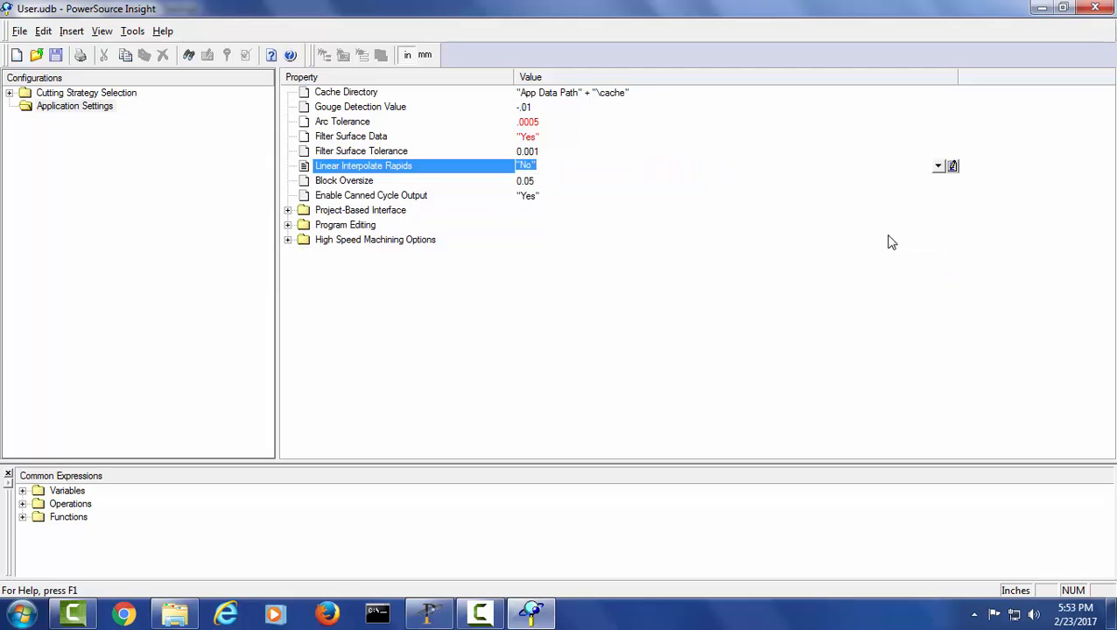
- Restore the copied conditional expression as the value of the Linear Interpolate Rapids property
left_click(659, 196)
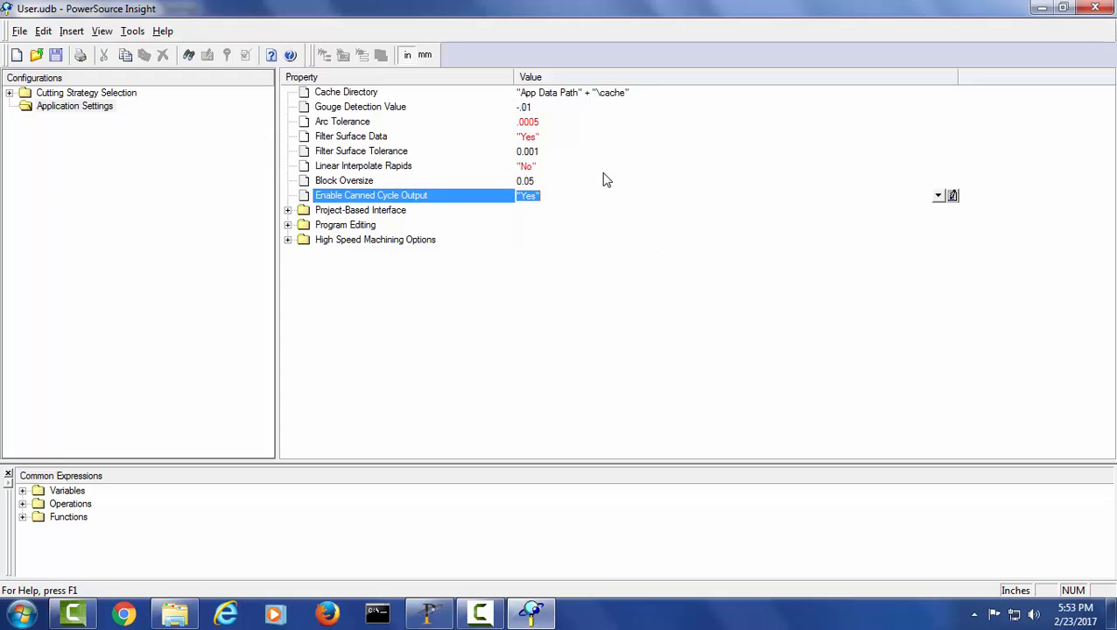
left_click(581, 168)
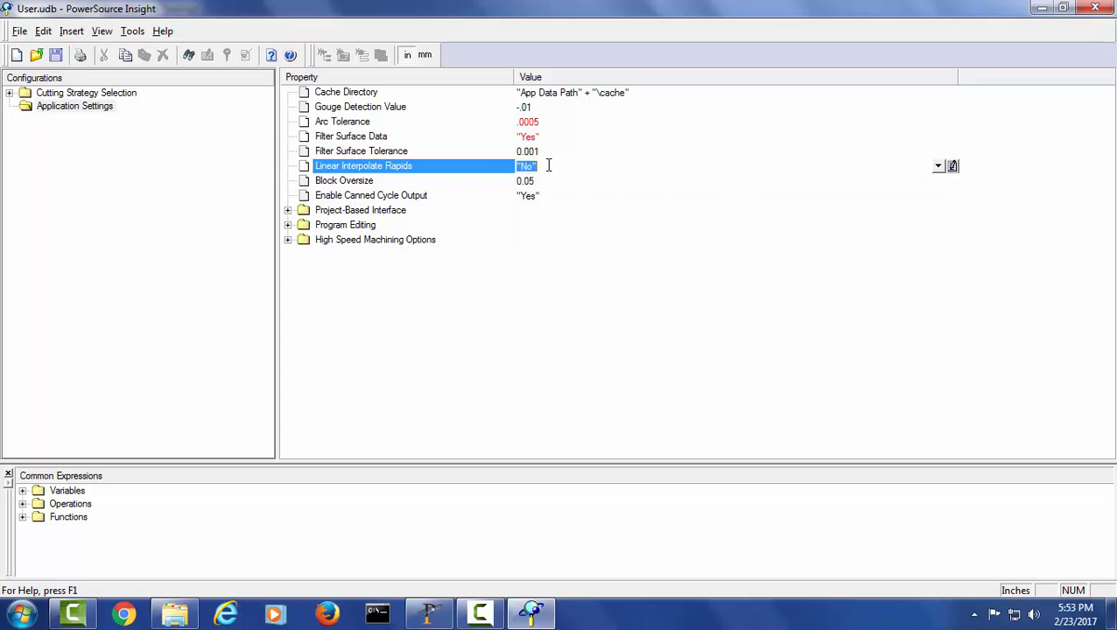
key("Delete")
key("ctrl+v")
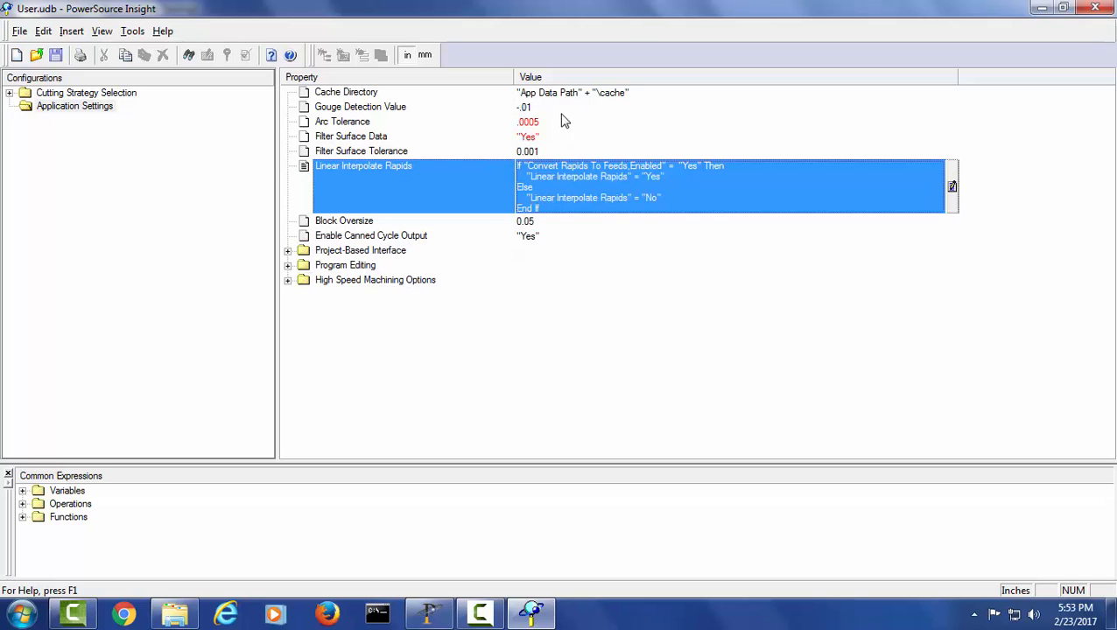
- Set the Filter Surface Data property to "No" and the Arc Tolerance property to 0.001
left_click(558, 140)
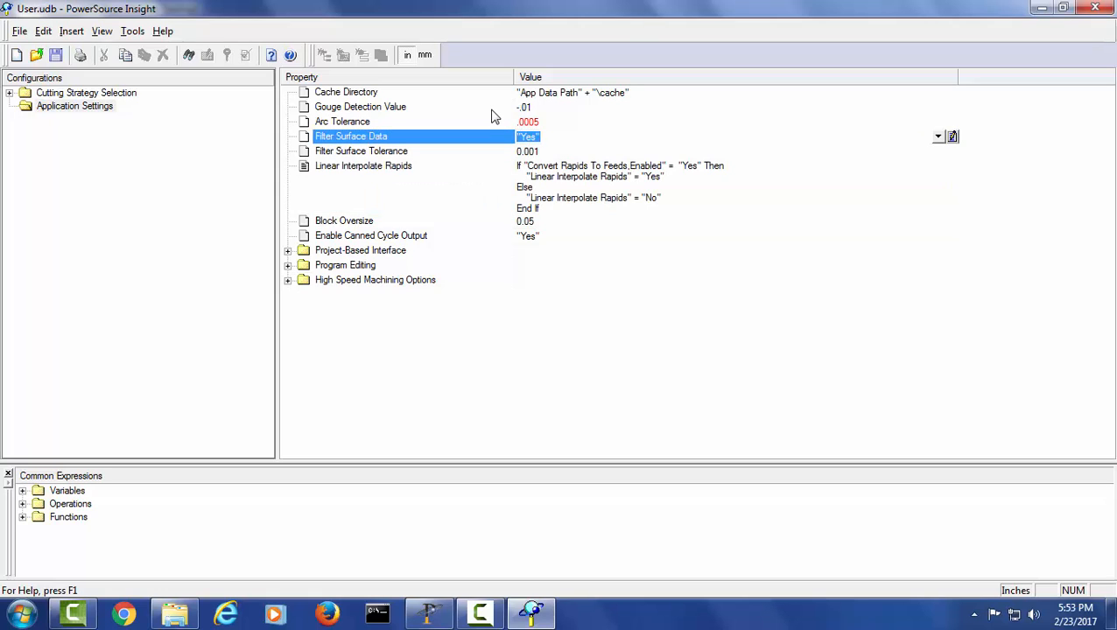
key("Delete")
type("\"No\"")
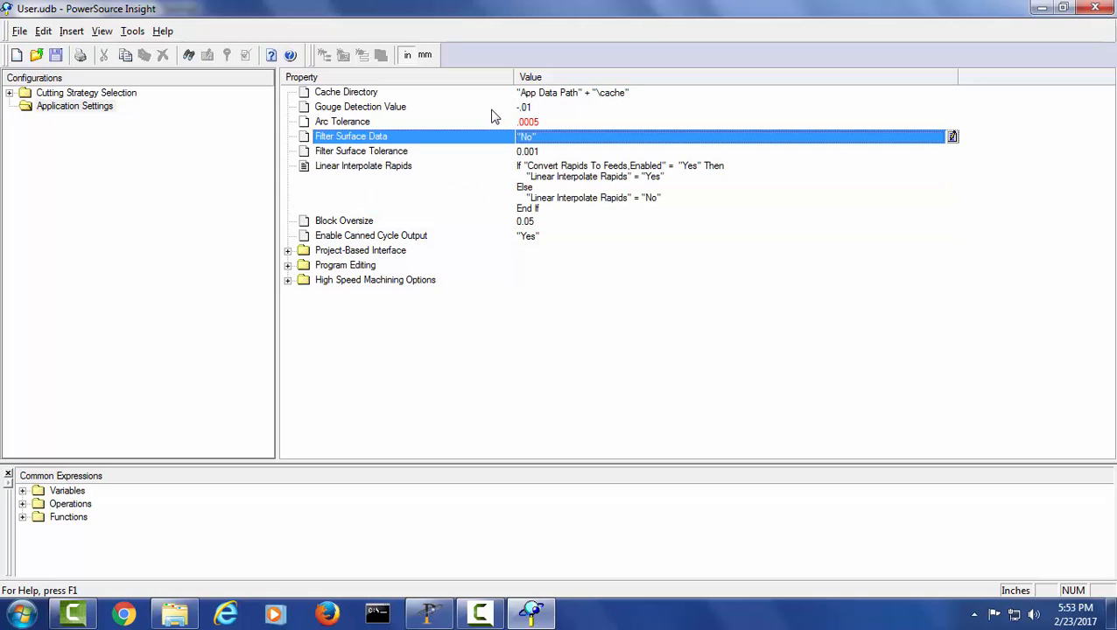
left_click(549, 122)
type("0.001")
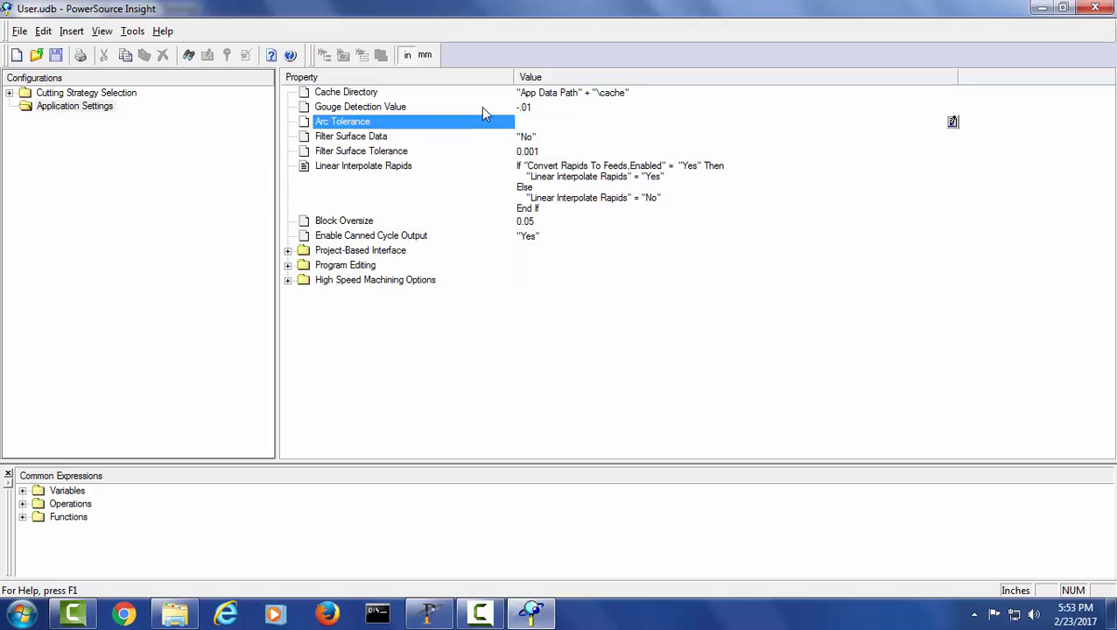
key("Return")
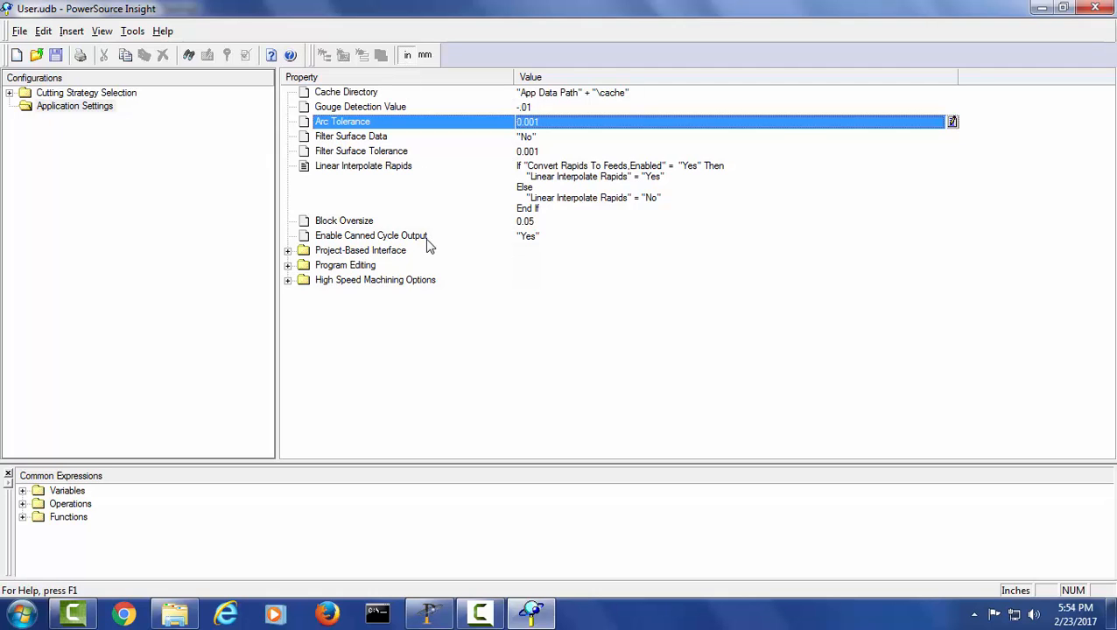
- Open the Rough properties in Basic Machining of the P20 Plastic Injection Mold configuration under Cutting Strategy Selection
left_click(8, 94)
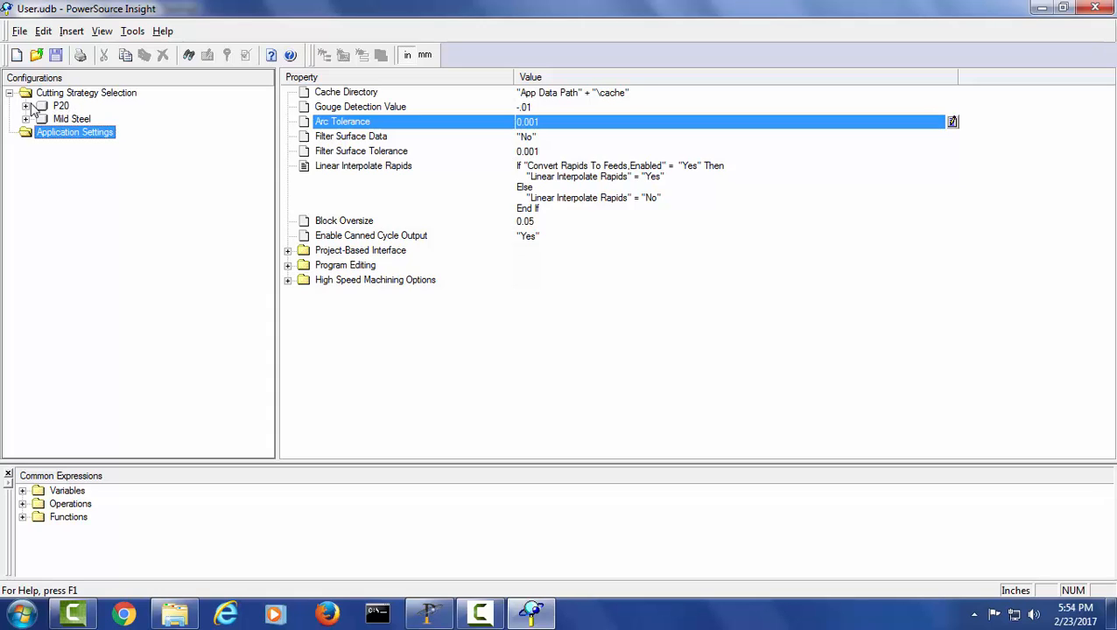
left_click(26, 106)
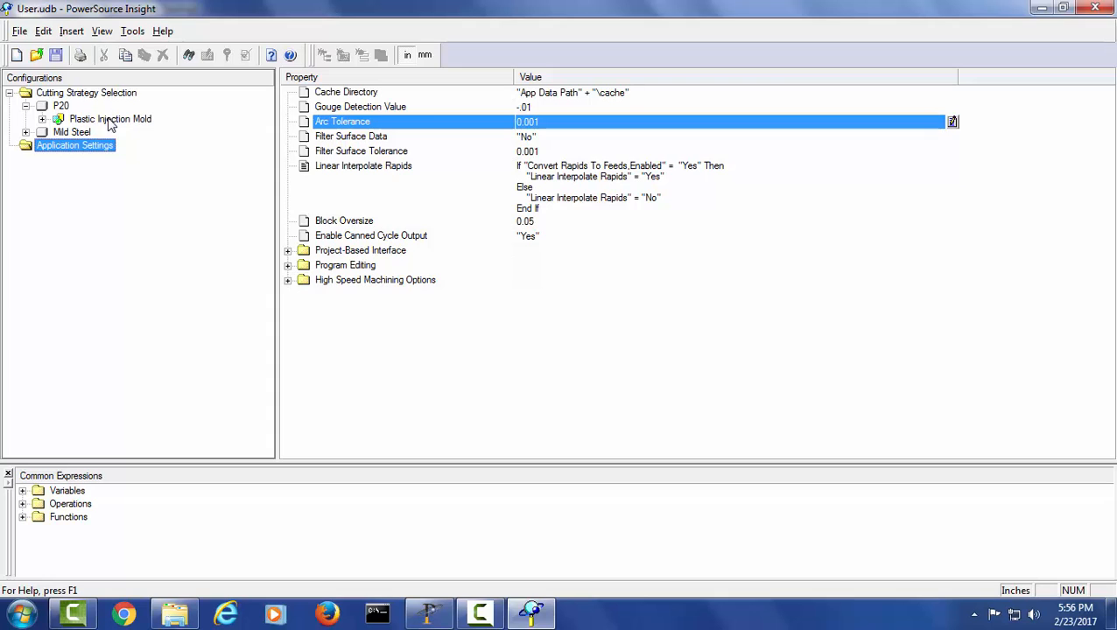
left_click(110, 120)
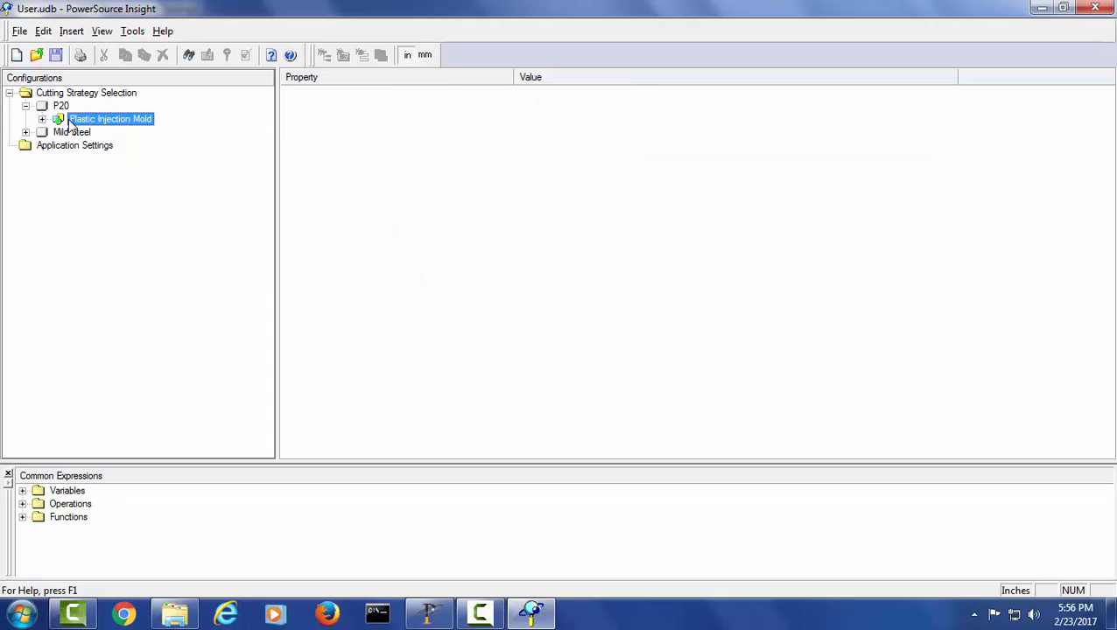
left_click(42, 119)
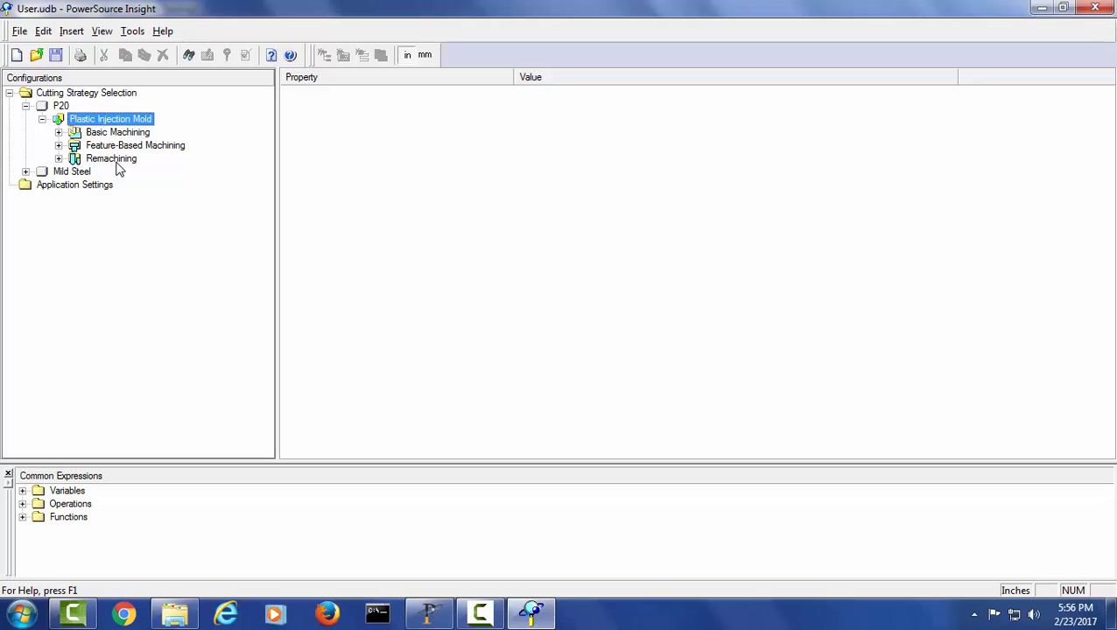
left_click(58, 133)
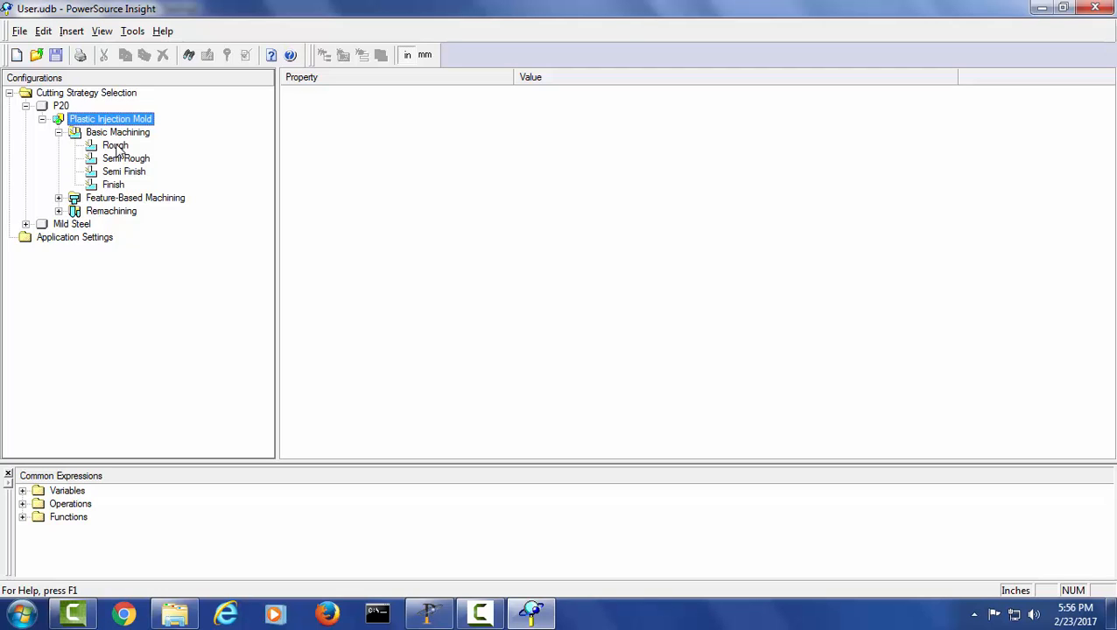
left_click(115, 145)
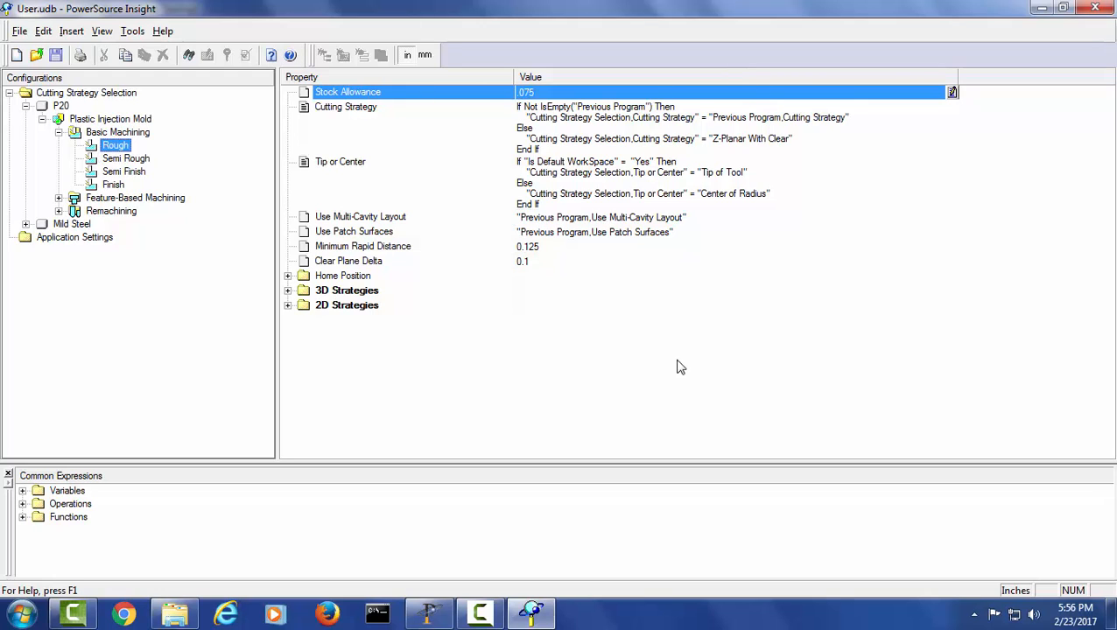
- Set the Stock Allowance property of the Rough program to .05
left_click(561, 92)
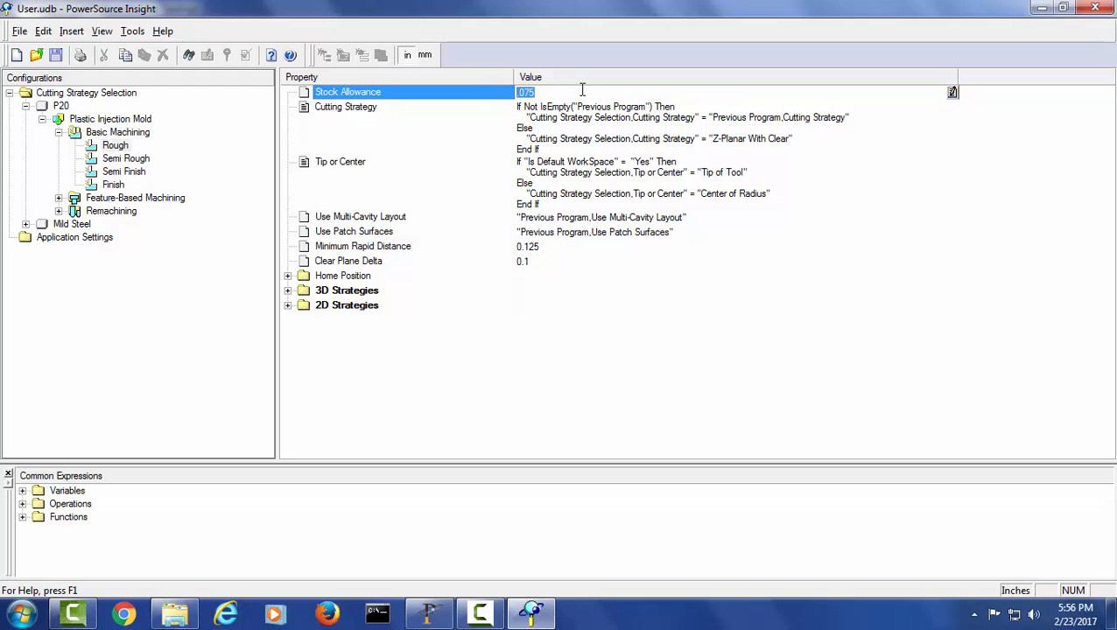
key("BackSpace")
type(".05")
key("Return")
left_click(603, 121)
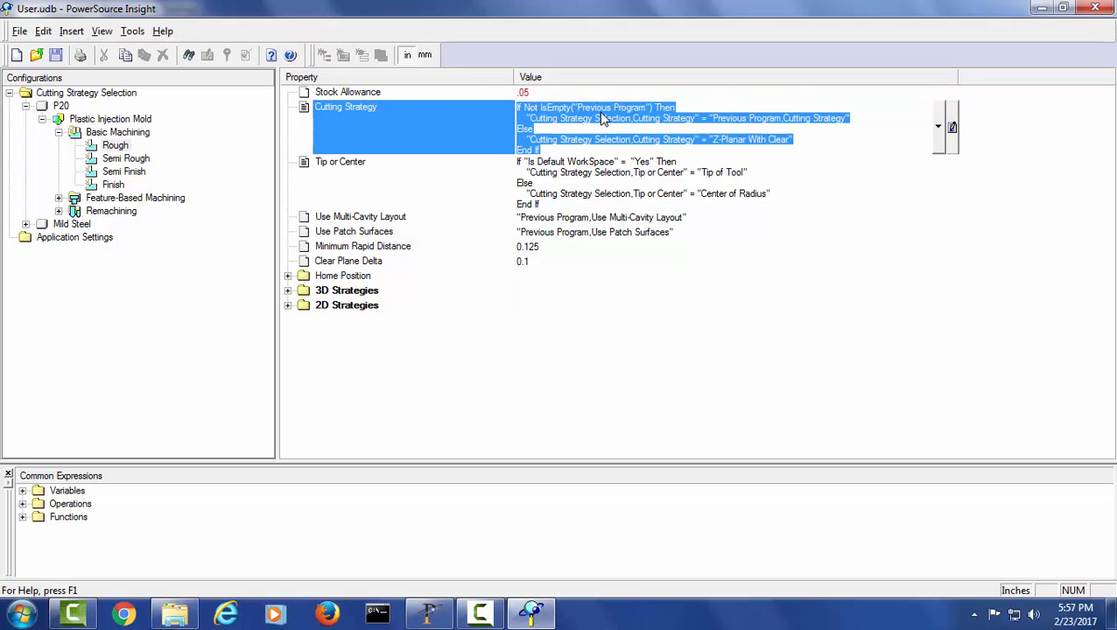
left_click(428, 613)
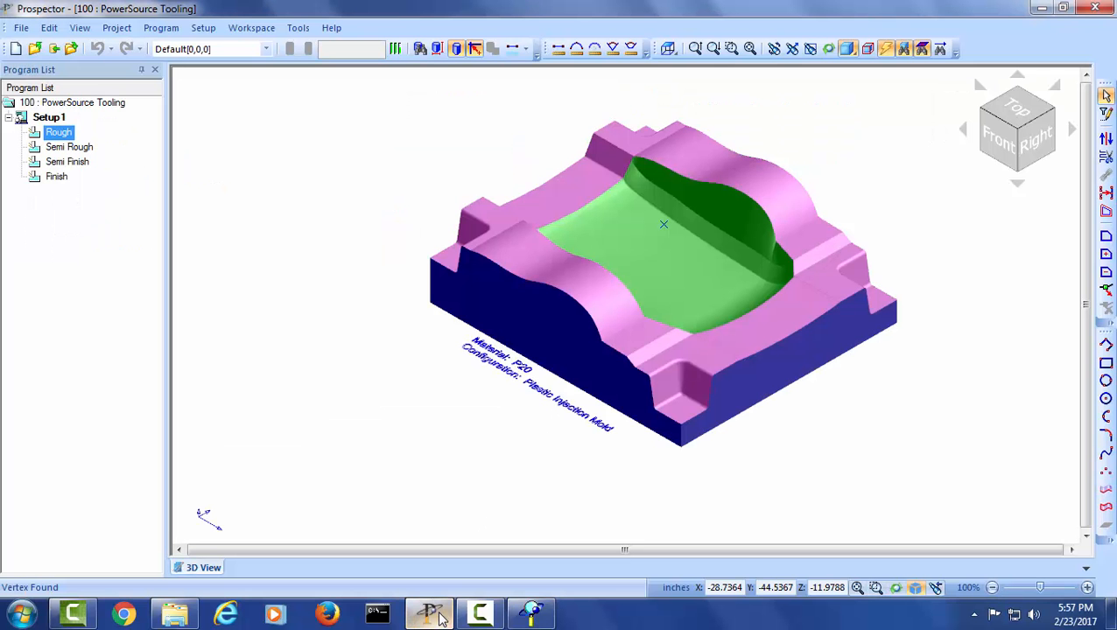
right_click(72, 136)
left_click(320, 290)
key("alt+Tab")
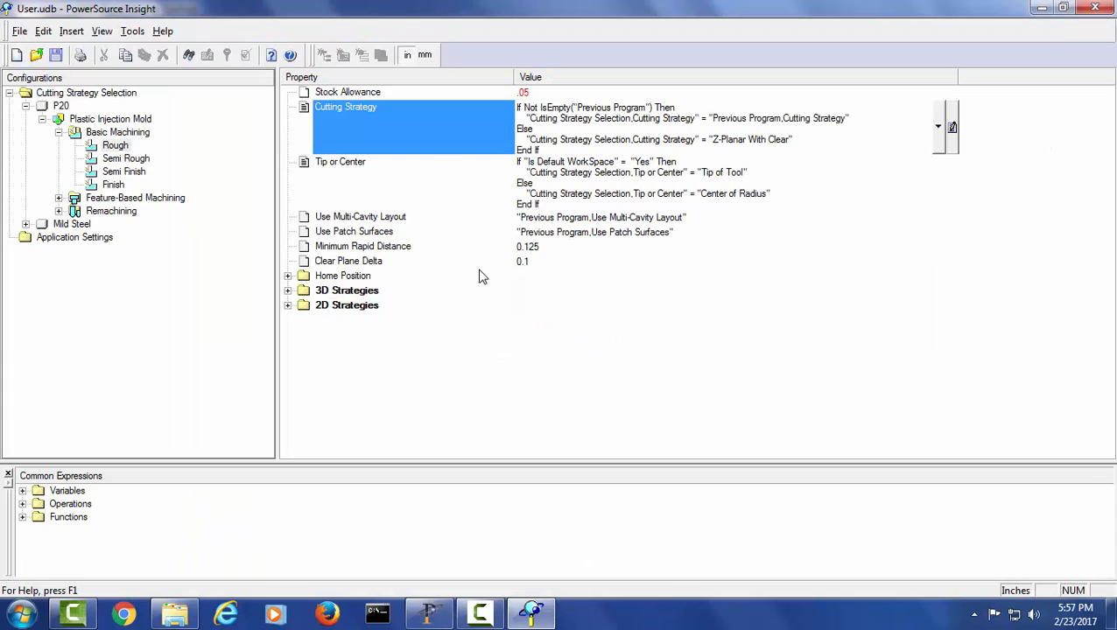
- Save the user database and check the default Stock Allowance in the Rough program's Remaining Stock Model in Prospector, returning to PowerSource Insight
left_click(55, 57)
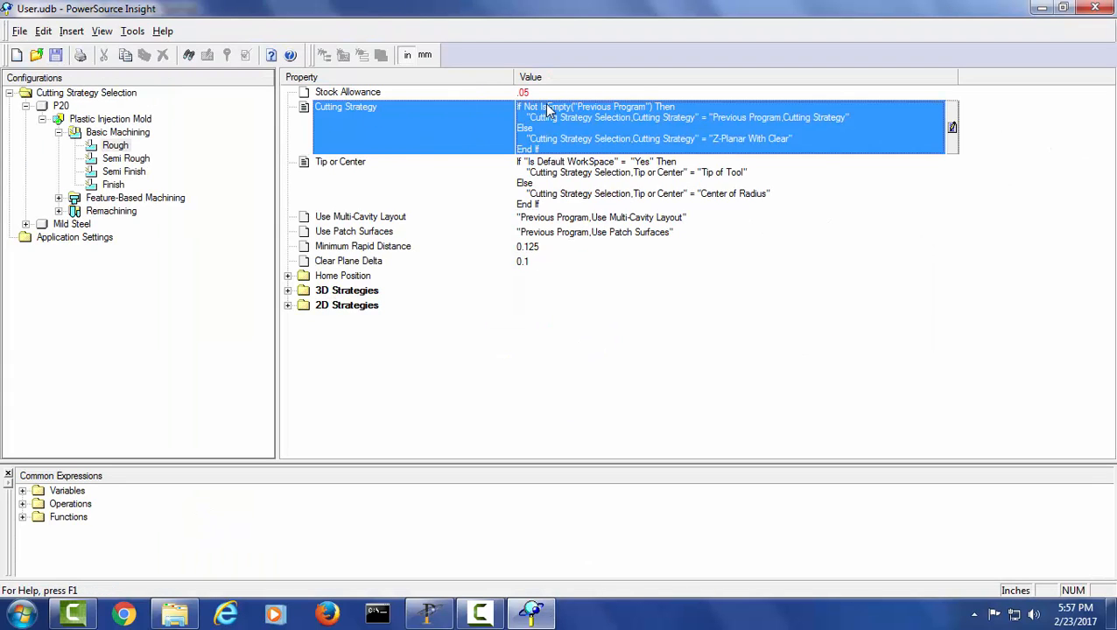
left_click(428, 612)
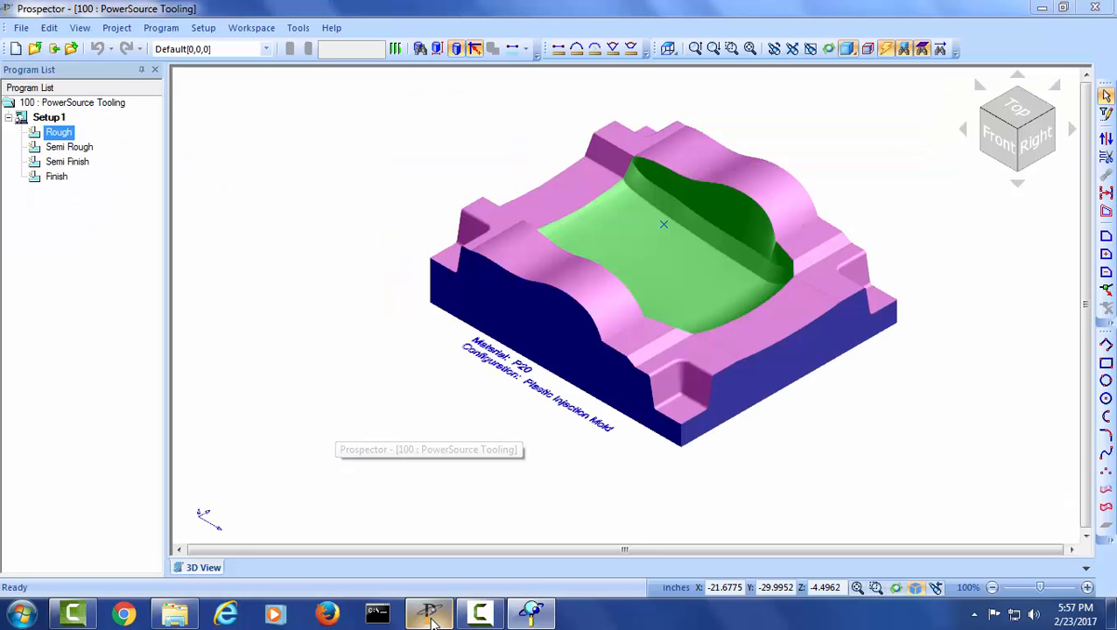
right_click(68, 138)
left_click(130, 194)
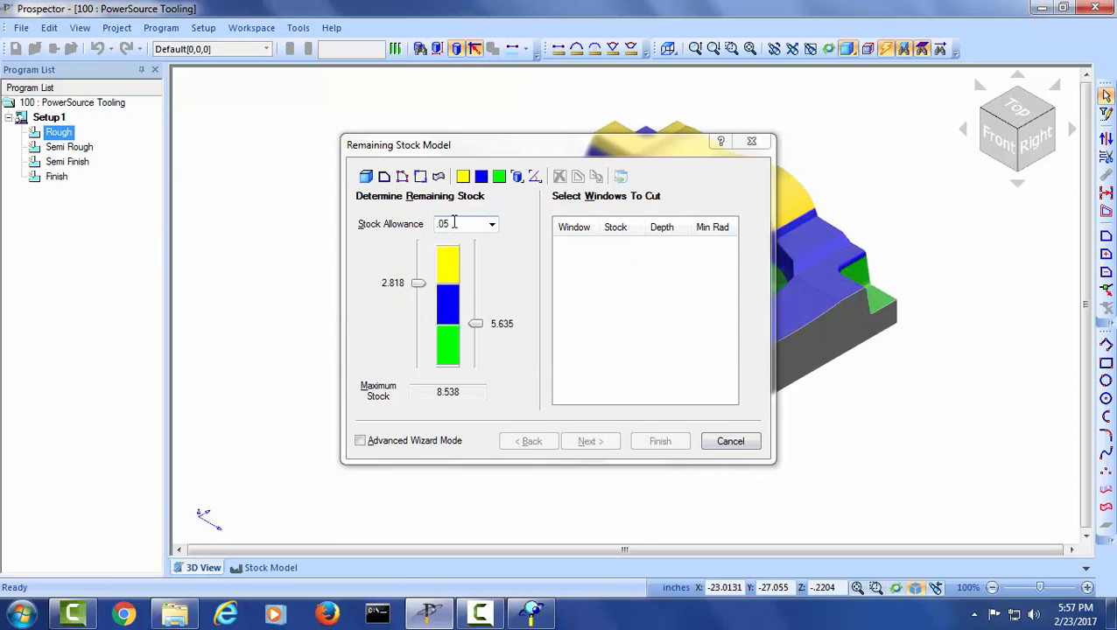
key("alt+Tab")
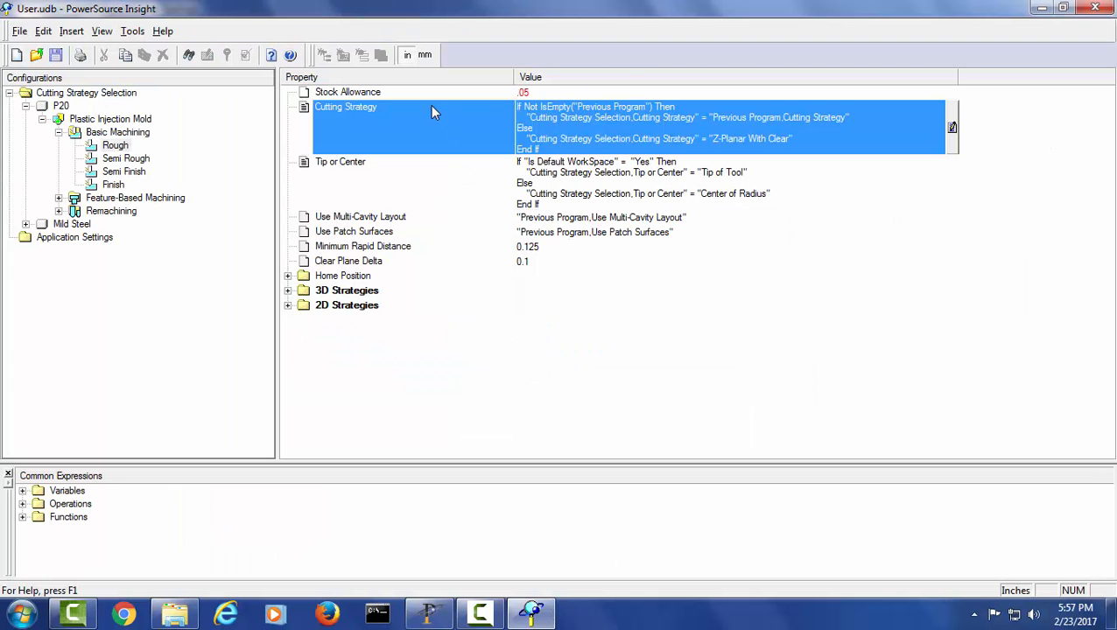
- Set the Rough program's Stock Allowance property to .075
left_click(591, 94)
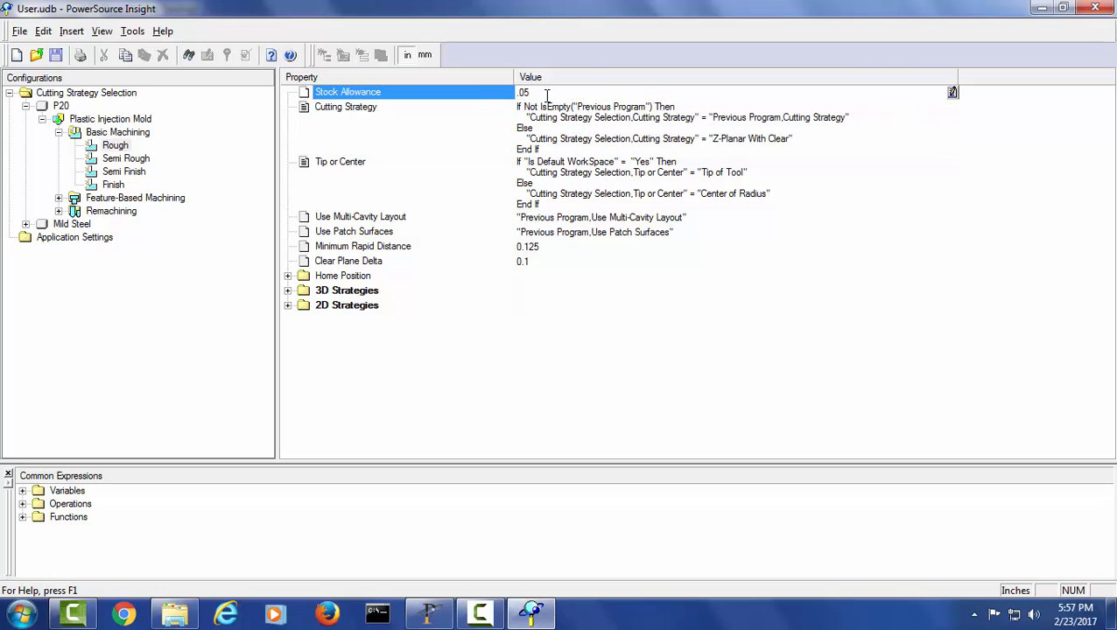
type(".075")
key("Return")
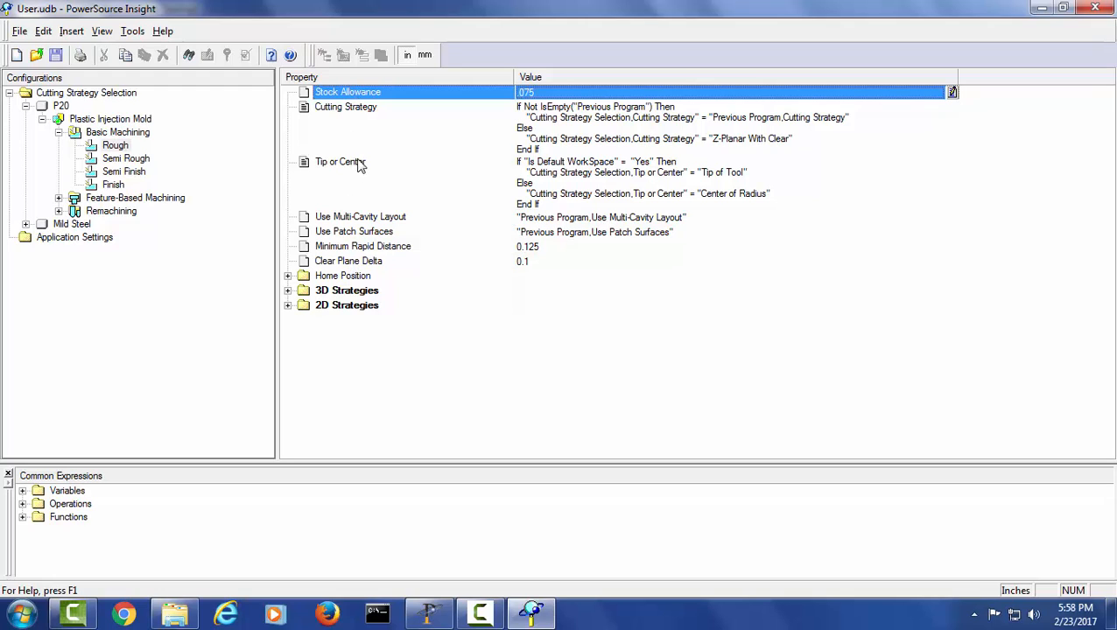
- Set the Tolerance property of the Z-Planar With Clear strategy, under the Rough program's 3D Strategies, to .0025
left_click(365, 109)
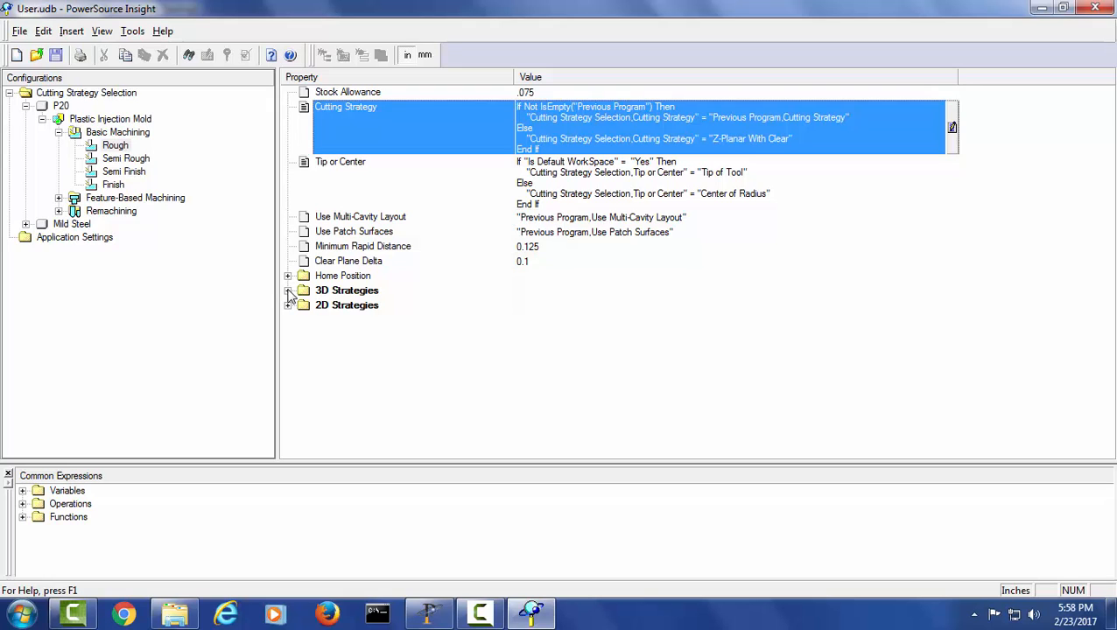
left_click(288, 291)
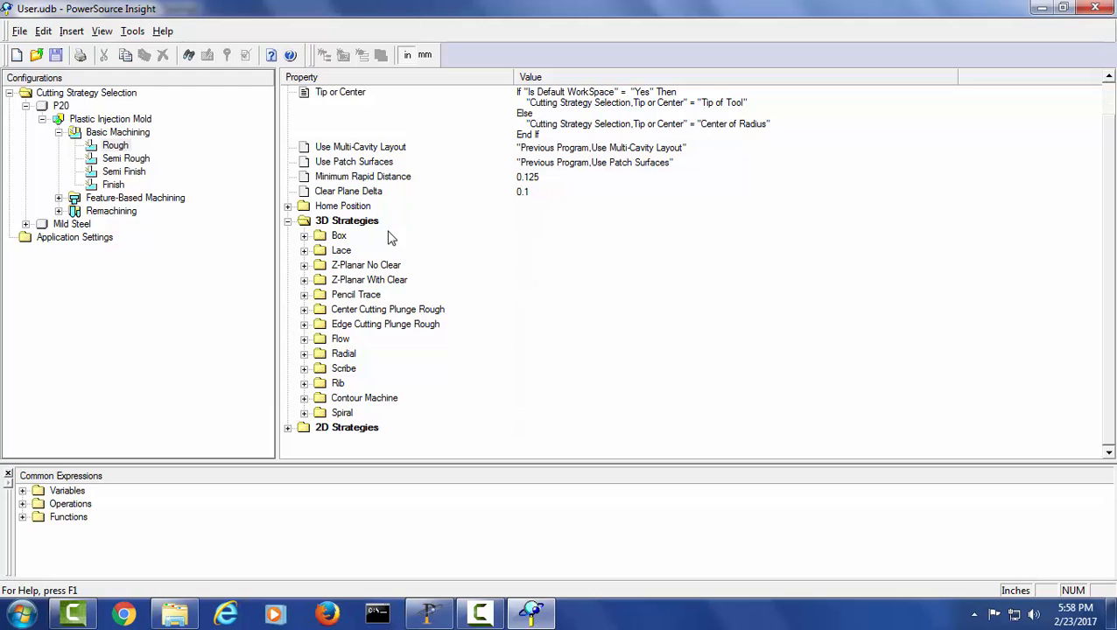
left_click(304, 280)
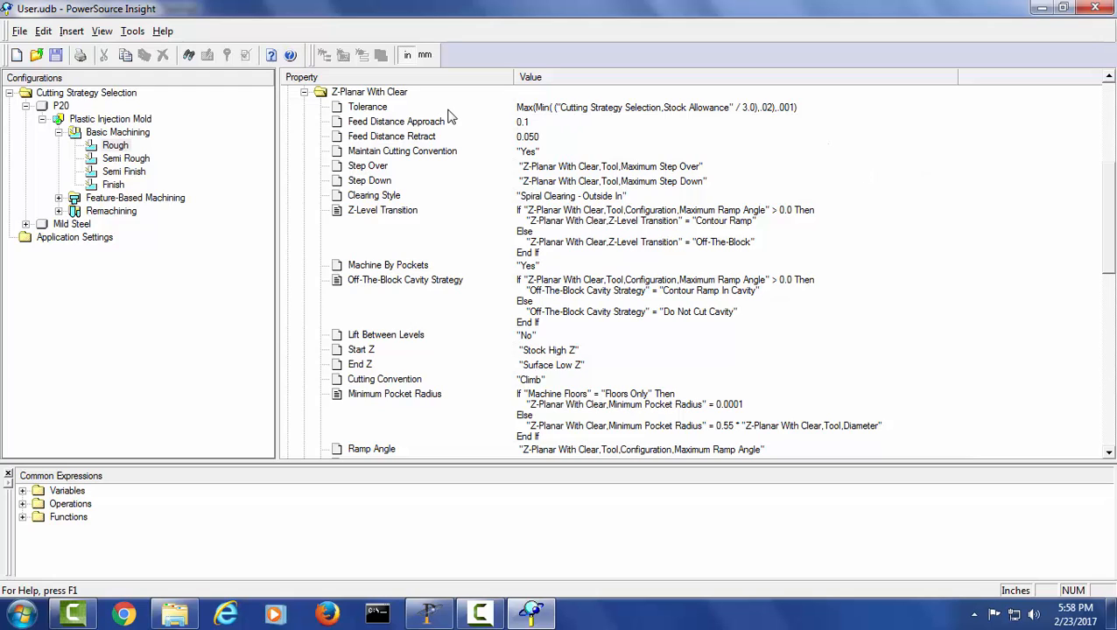
left_click(528, 110)
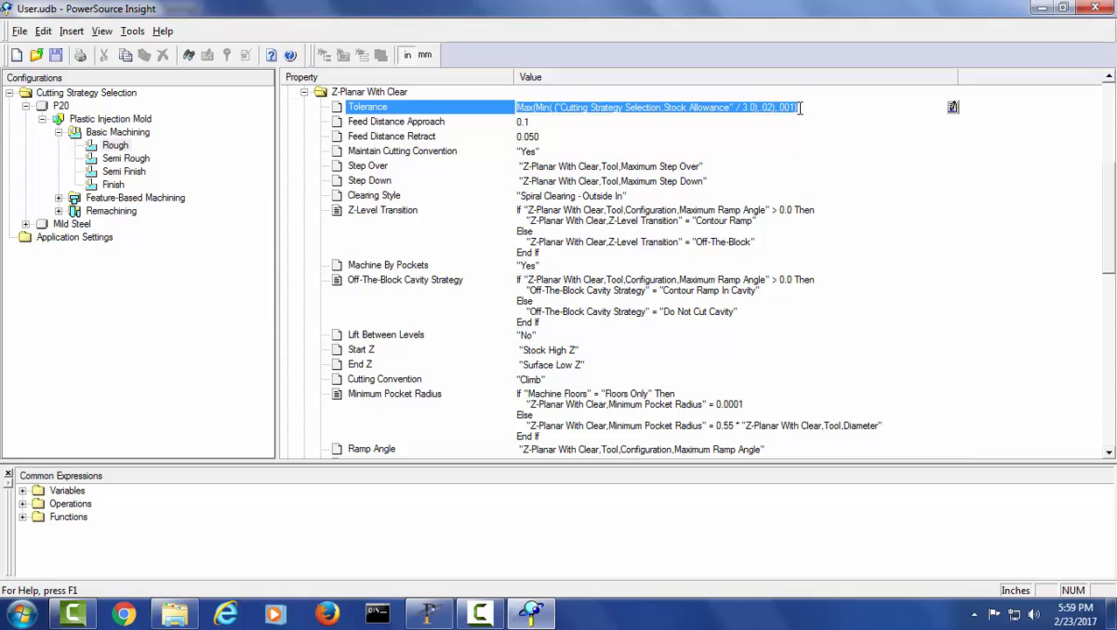
type(".")
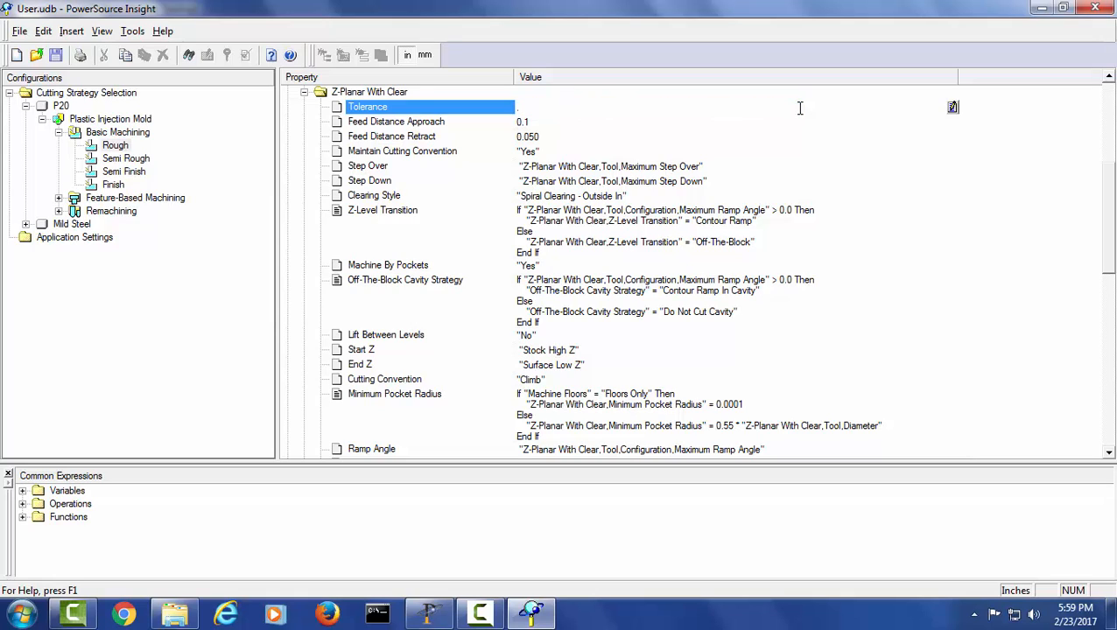
type("0025")
key("Return")
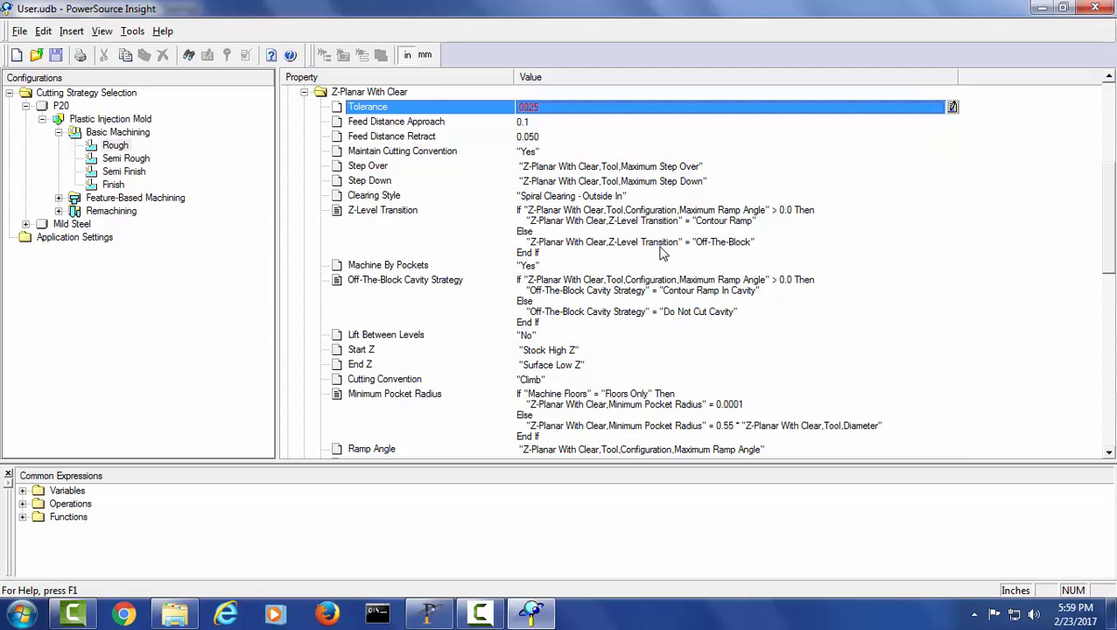
- Set the Clearing Style of the Rough program's Z-Planar With Clear strategy to "Zig Zag Clearing"
scroll(660, 254, "down", 4)
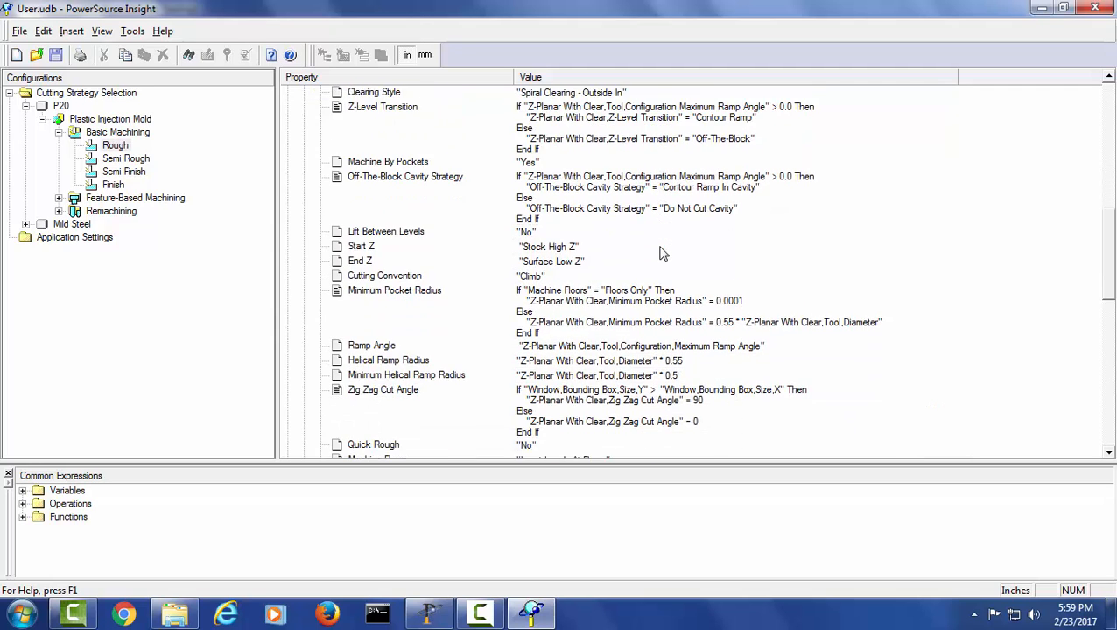
scroll(661, 254, "down", 6)
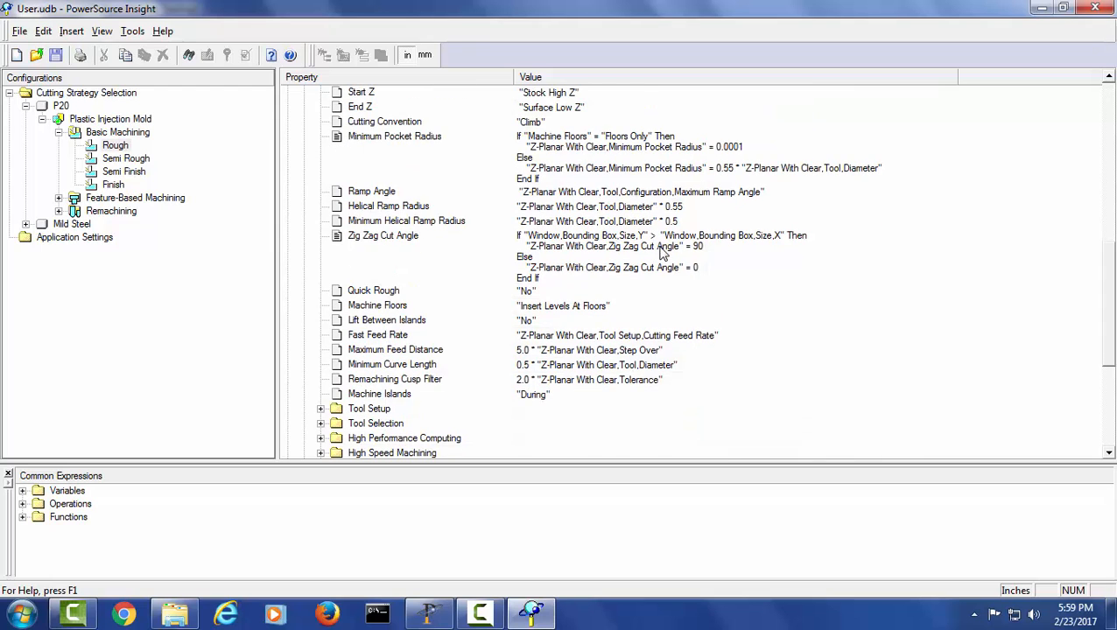
scroll(662, 252, "up", 8)
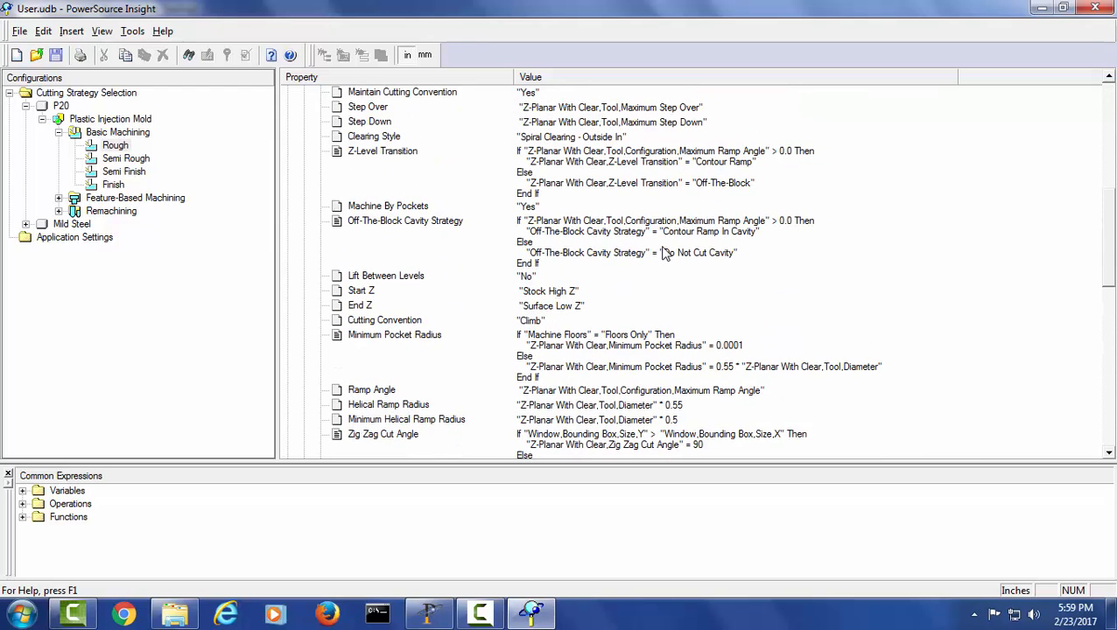
scroll(662, 252, "up", 2)
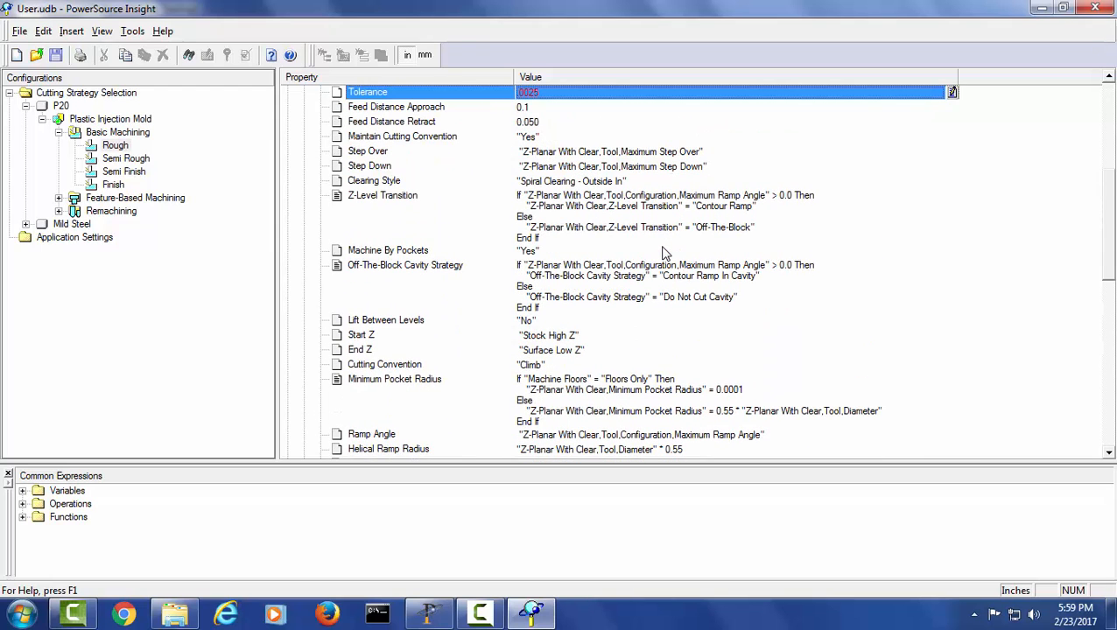
left_click(639, 182)
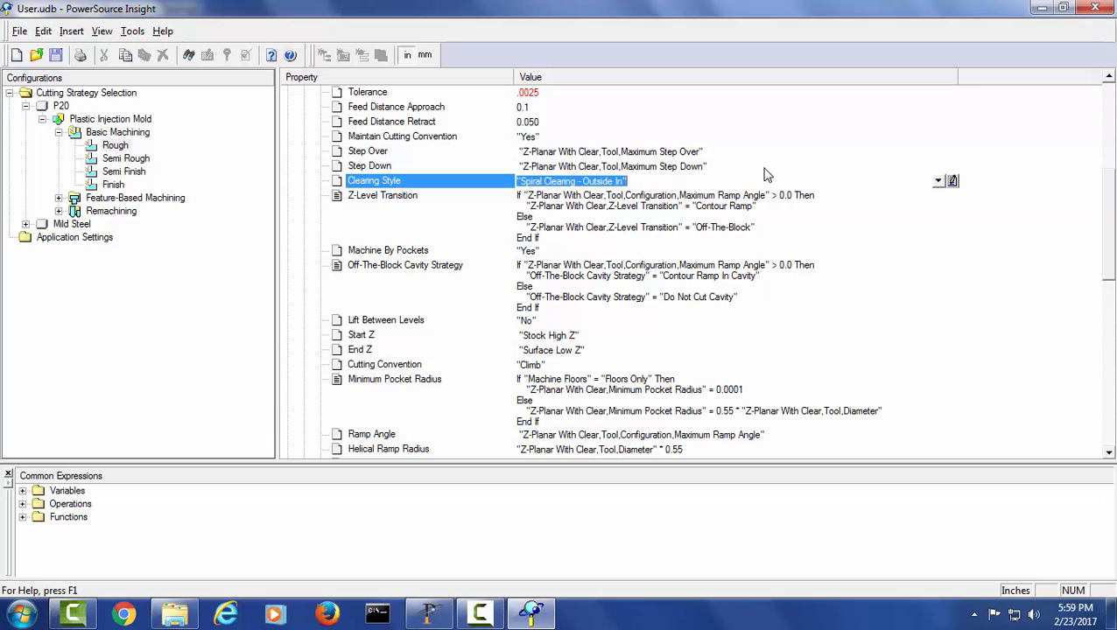
left_click(937, 181)
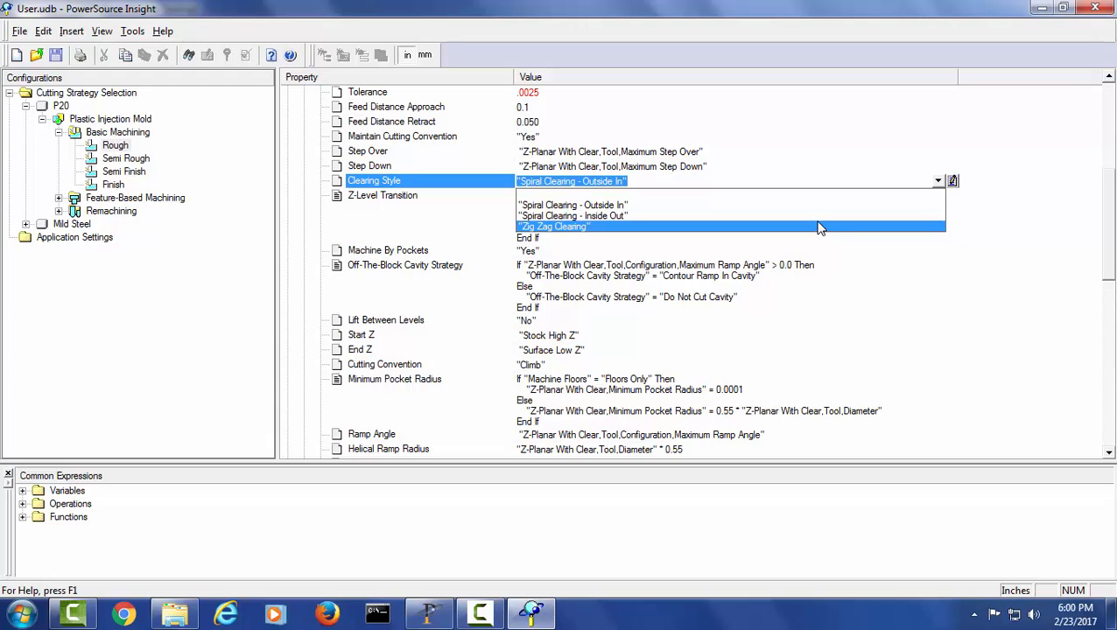
left_click(818, 227)
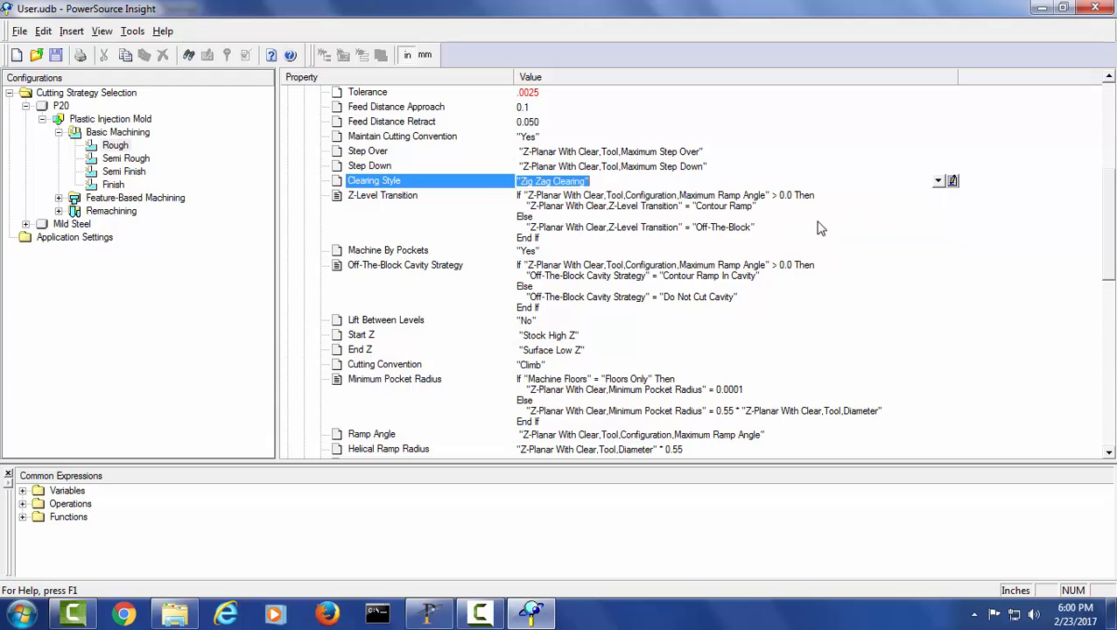
left_click(692, 238)
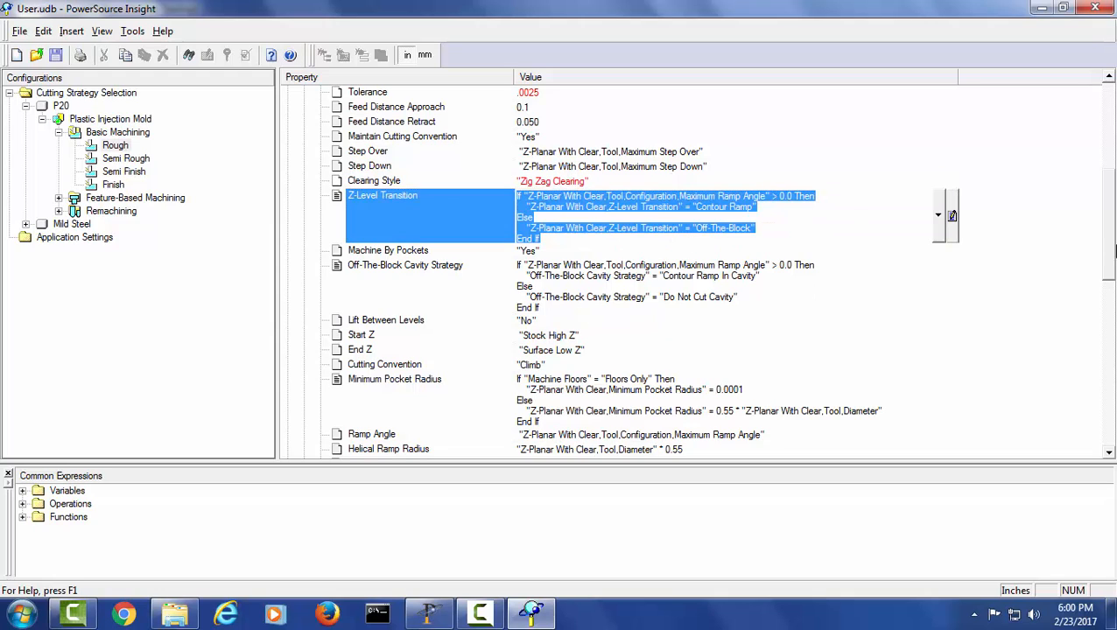
- Set the Machine Floors property of the Z-Planar With Clear strategy to "Don't Machine Floors"
left_click_drag(1109, 265, 1113, 332)
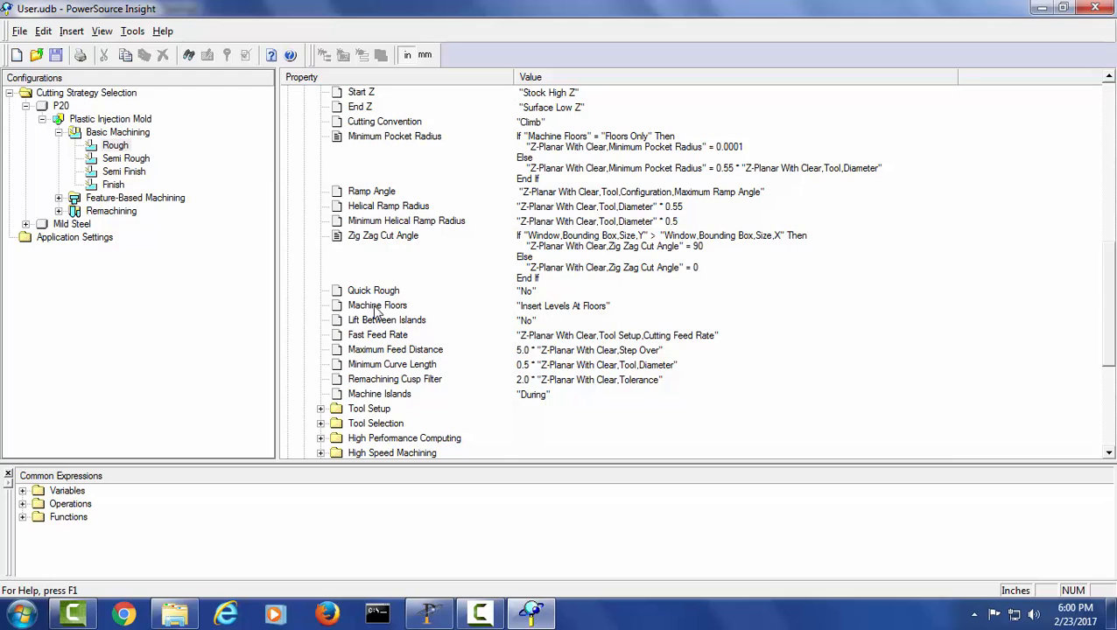
left_click(617, 308)
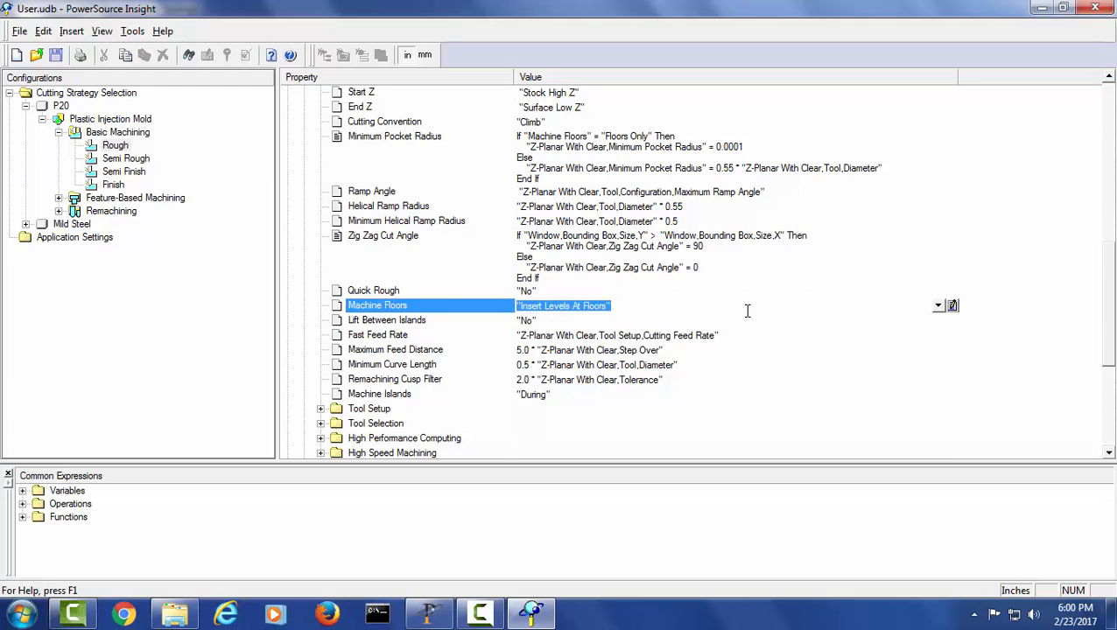
left_click(939, 307)
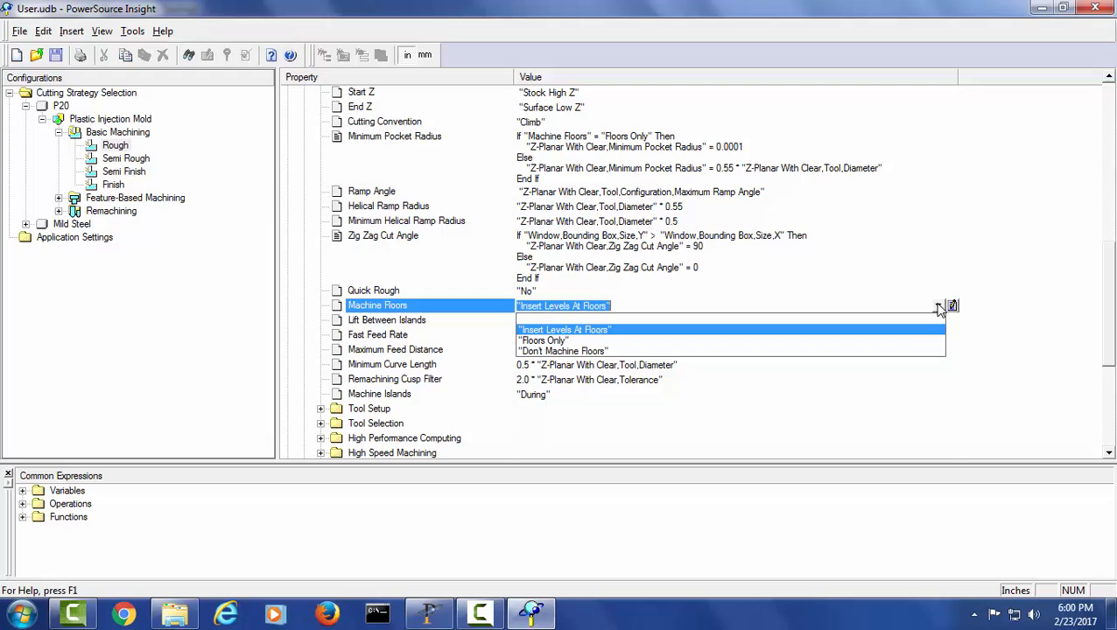
left_click(761, 352)
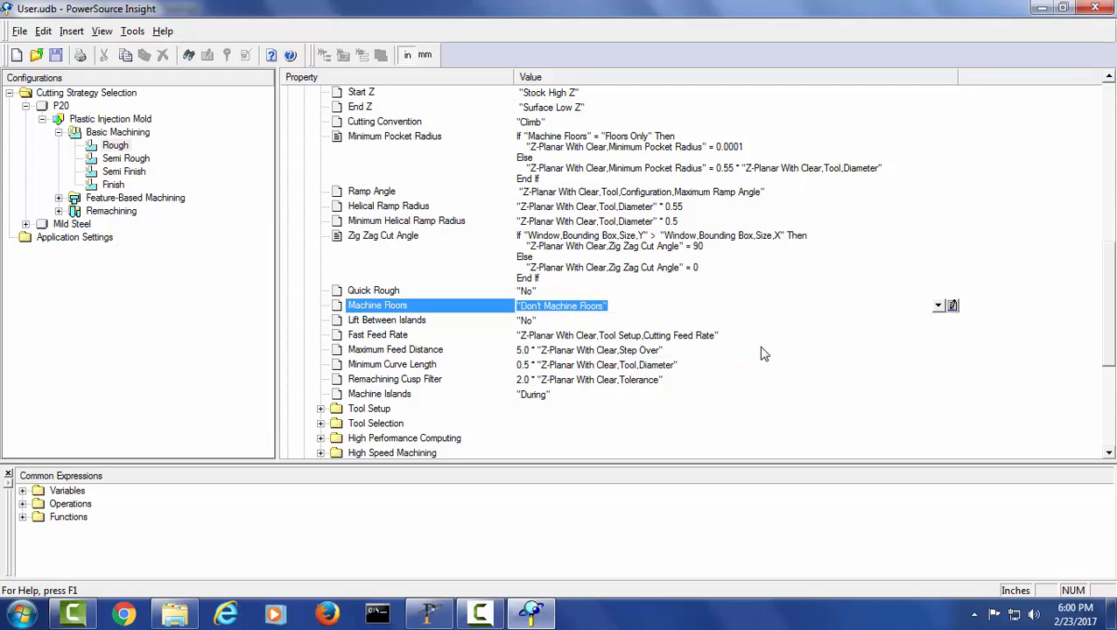
left_click(726, 280)
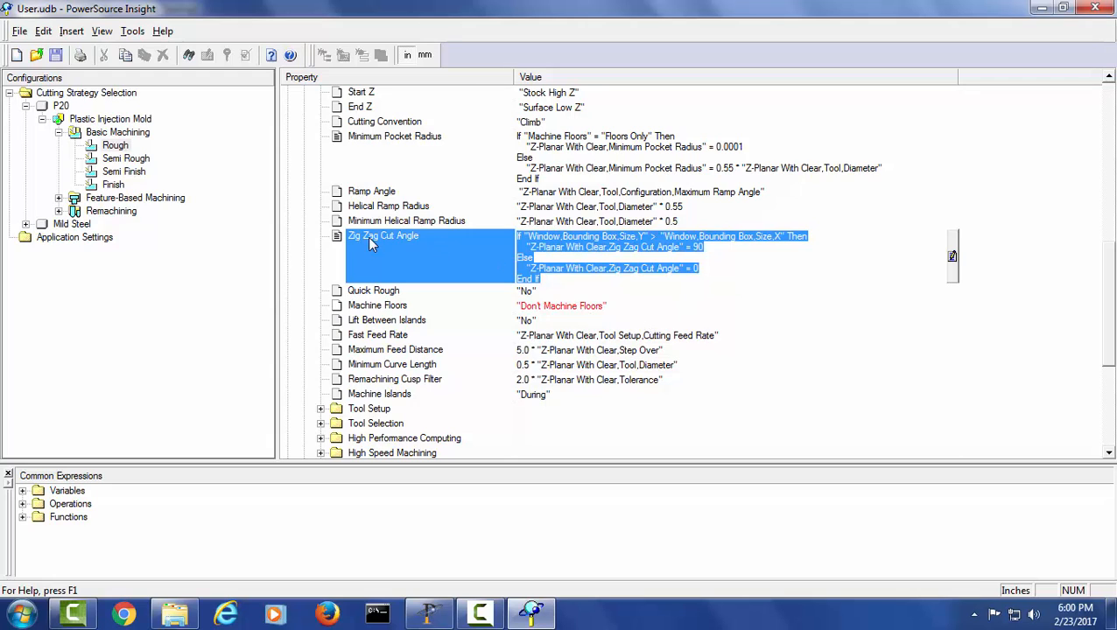
- Look up the What's This help description of the Fast Feed Rate property under Z-Planar With Clear
left_click(171, 35)
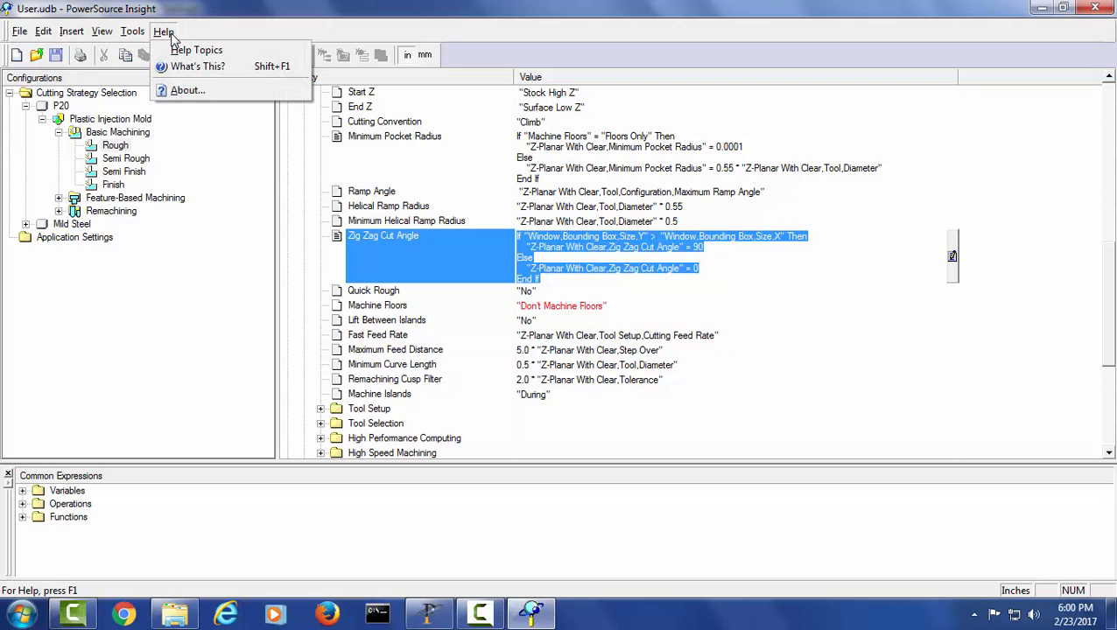
left_click(193, 67)
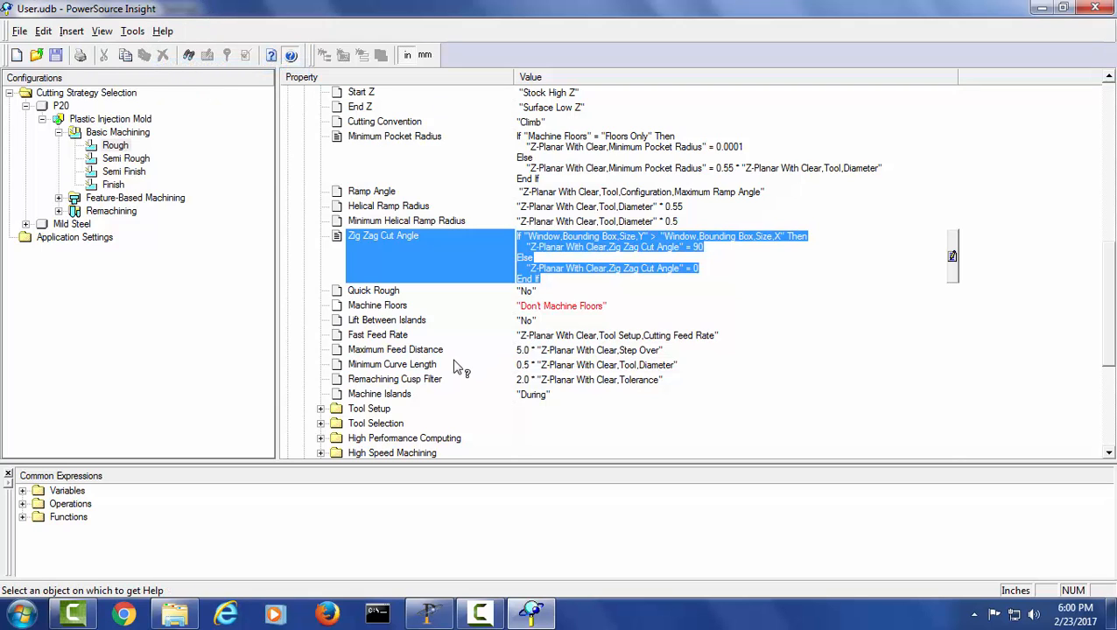
left_click(393, 341)
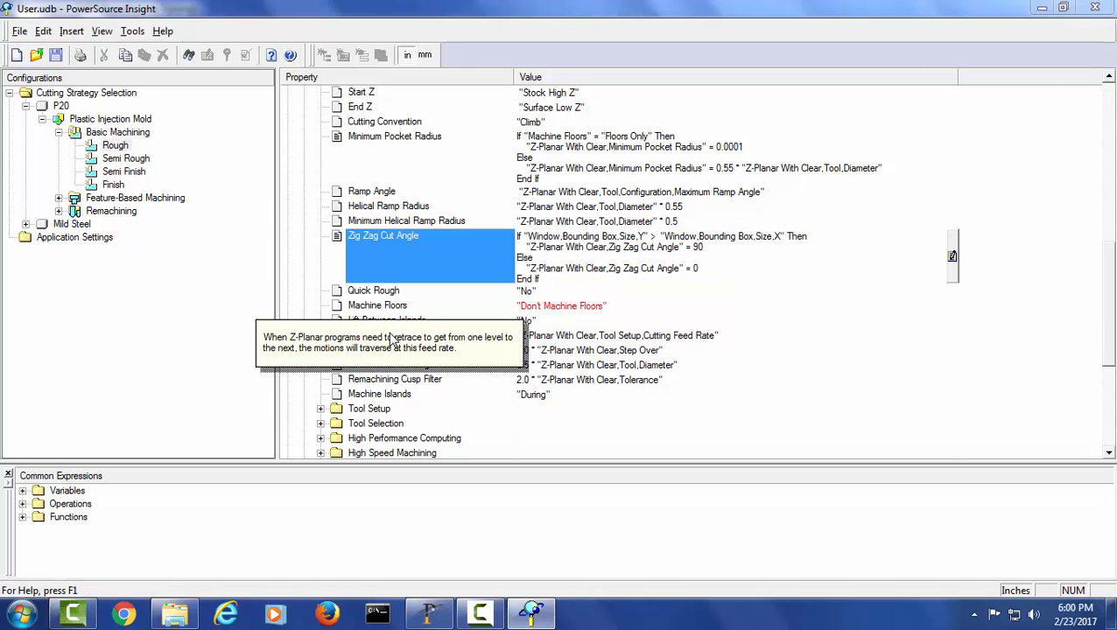
left_click(650, 340)
left_click(752, 335)
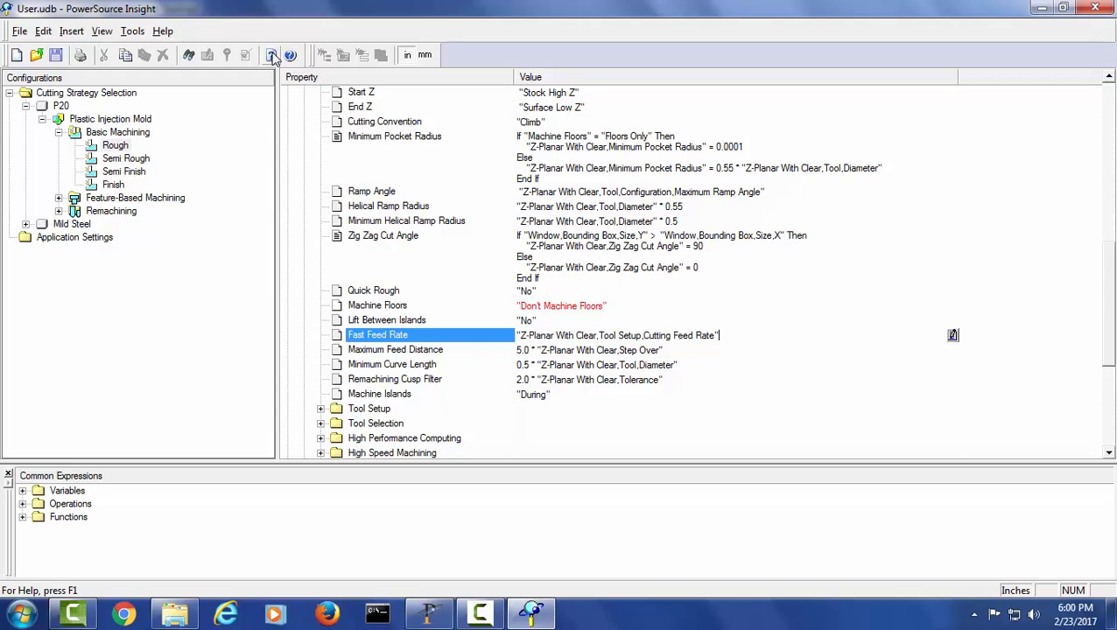
left_click(162, 32)
left_click(184, 67)
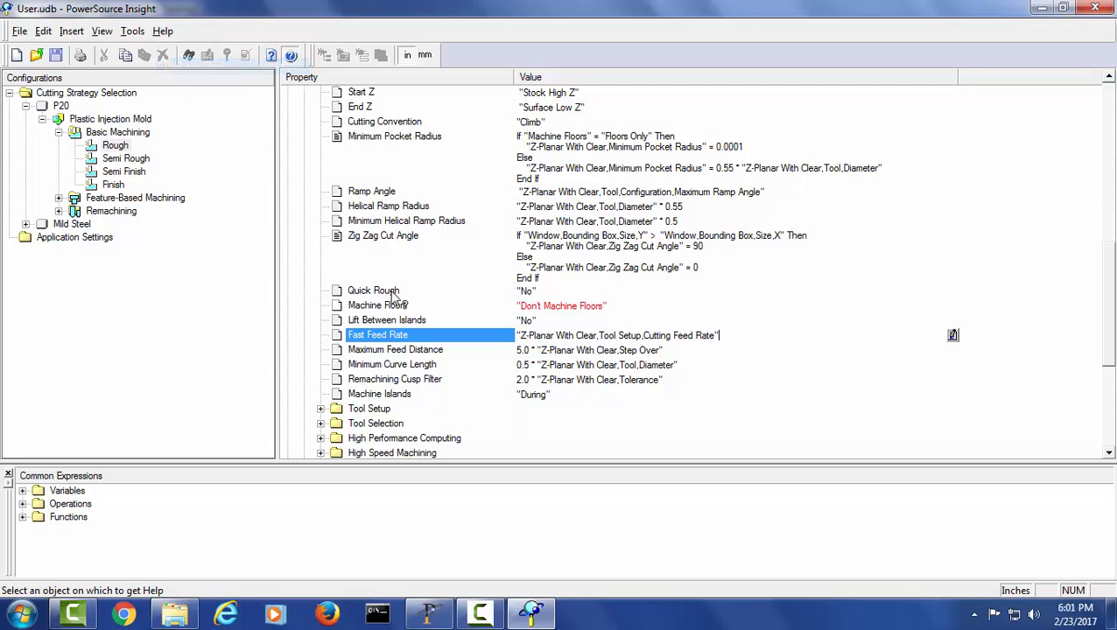
left_click(409, 335)
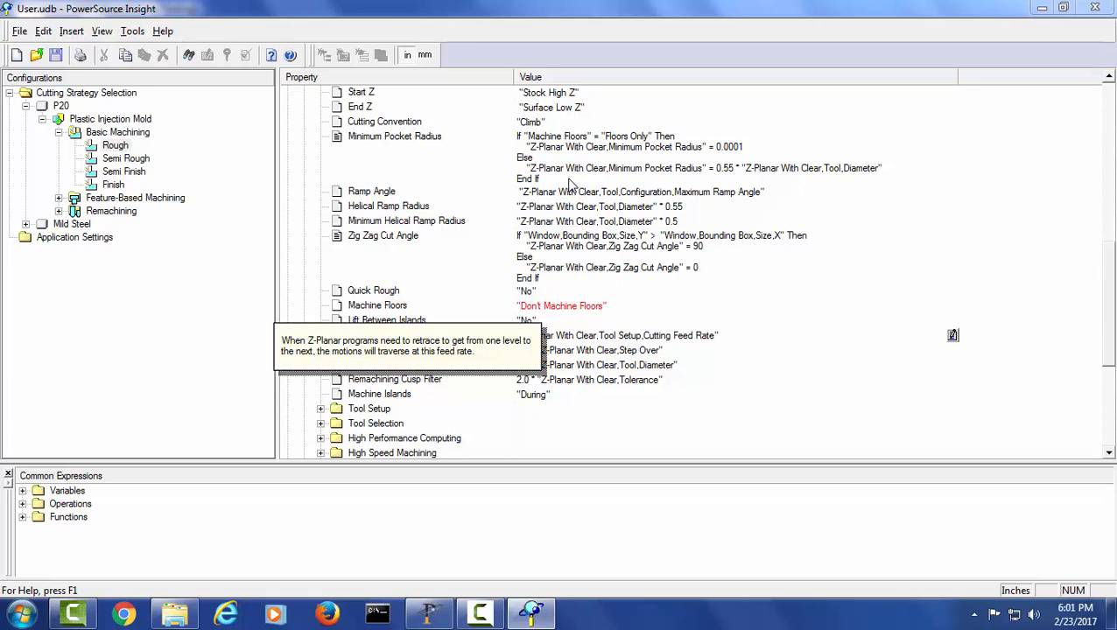
- Set the Fast Feed Rate property of the Z-Planar With Clear strategy to 90
left_click(753, 334)
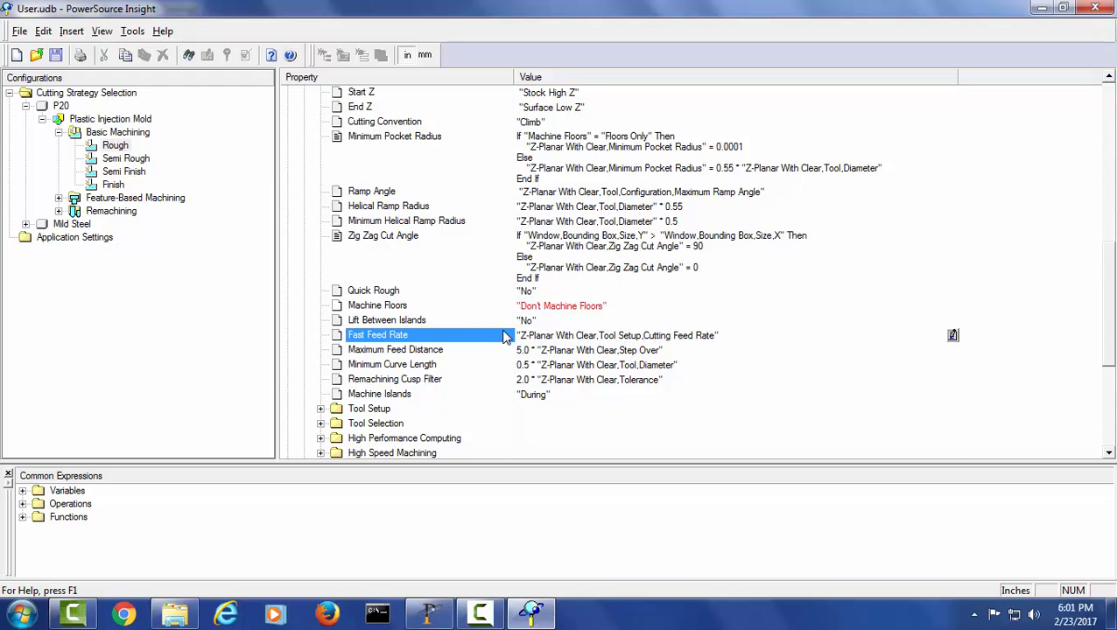
left_click_drag(737, 337, 499, 338)
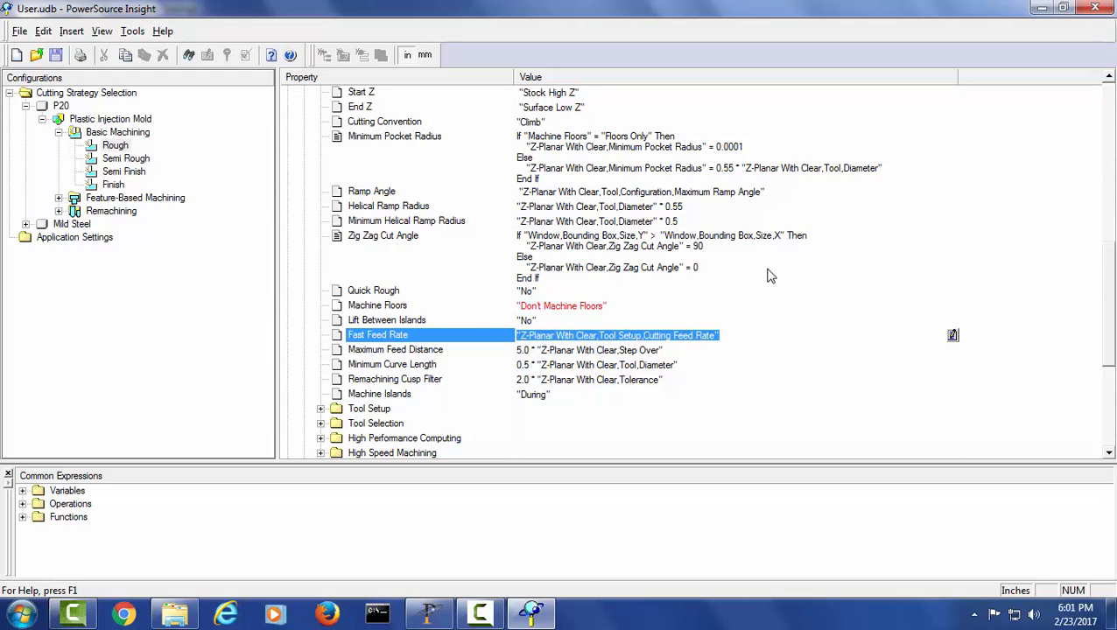
type("90")
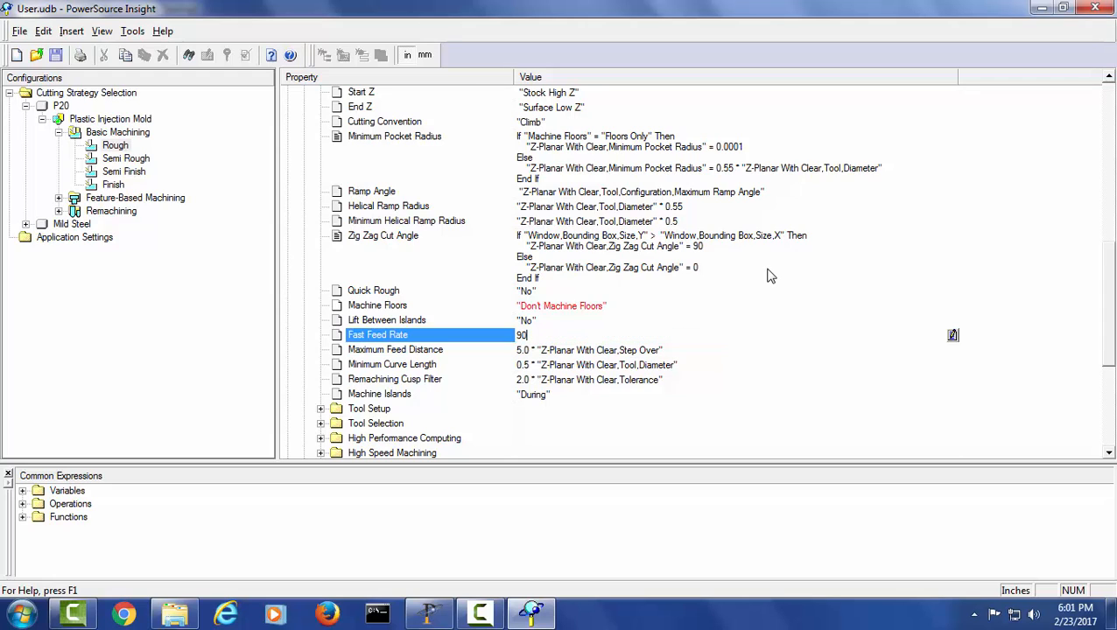
key("Return")
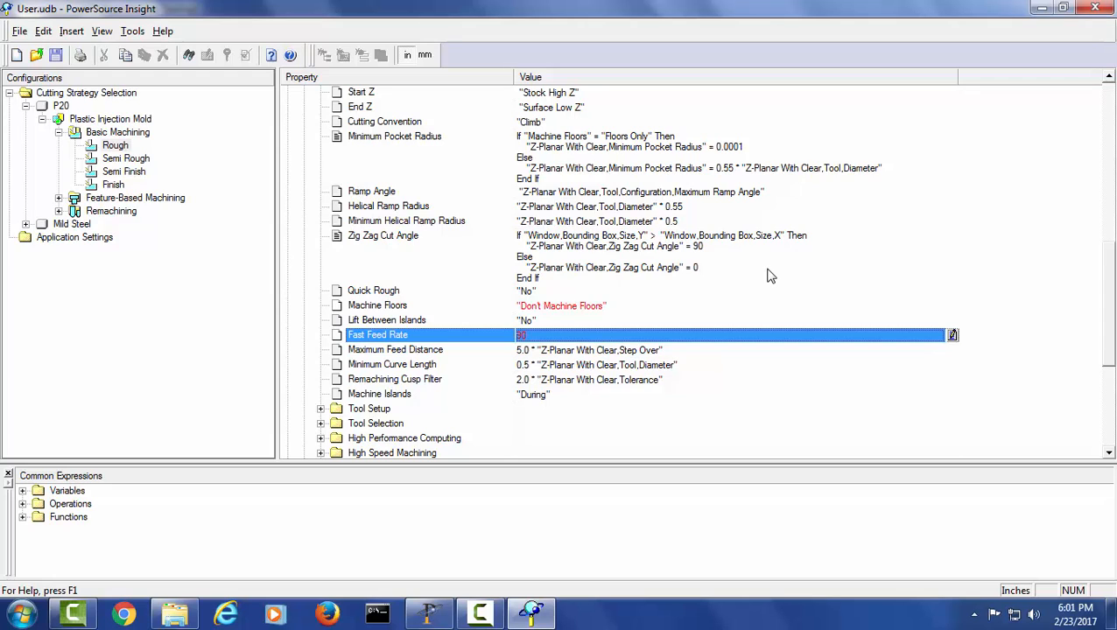
left_click(611, 367)
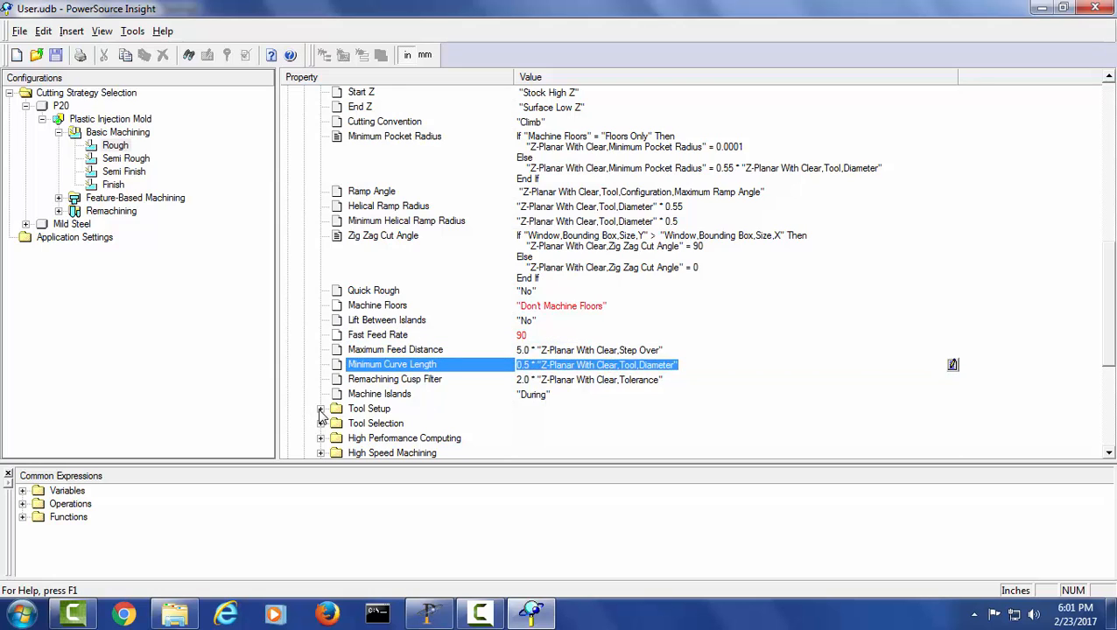
- Set the Coolant property in the Tool Setup of the Z-Planar With Clear strategy to "Through"
left_click(320, 409)
scroll(458, 311, "down", 3)
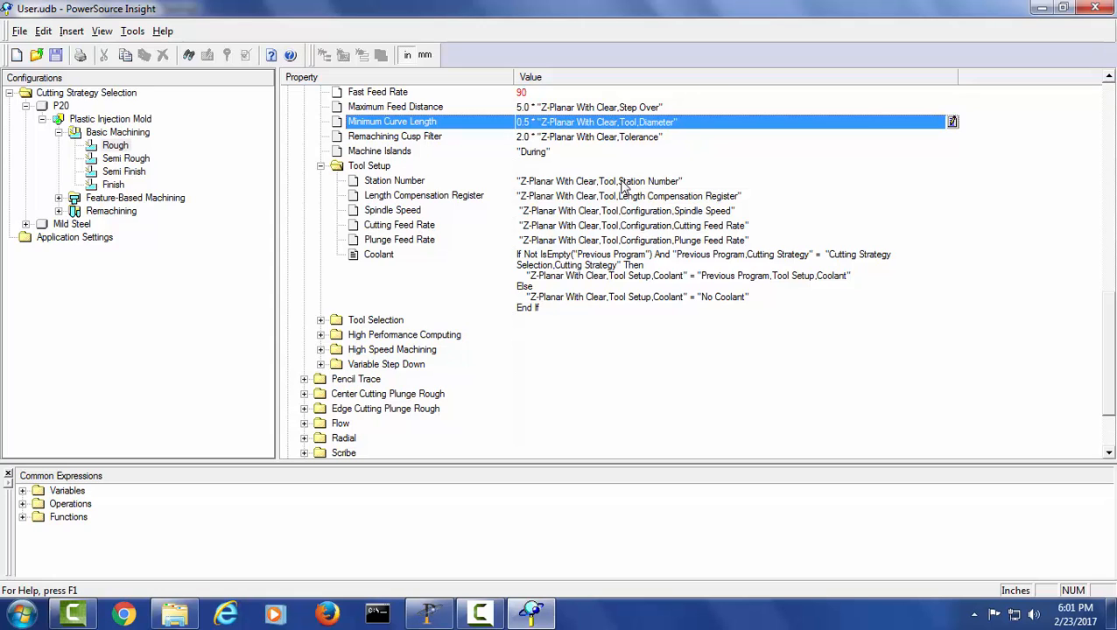
left_click(604, 281)
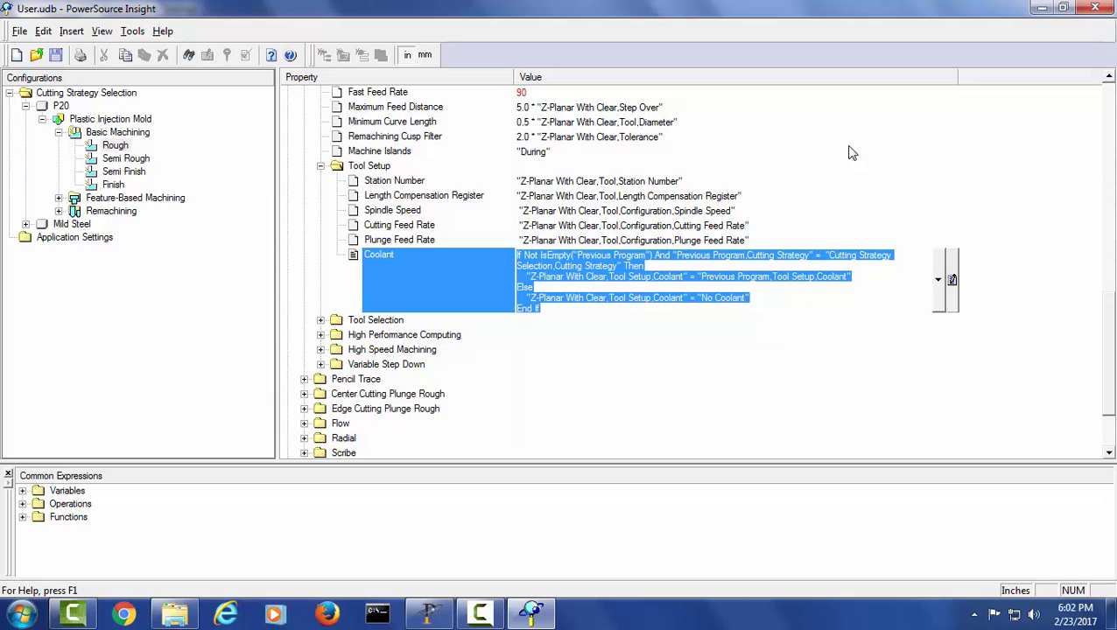
left_click(937, 280)
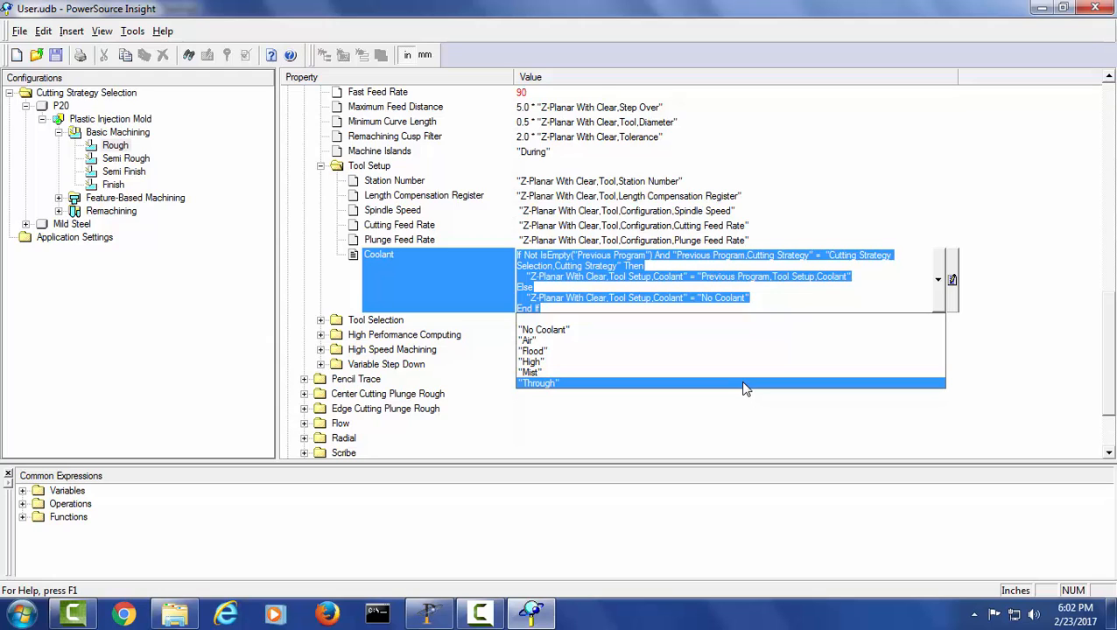
left_click(745, 385)
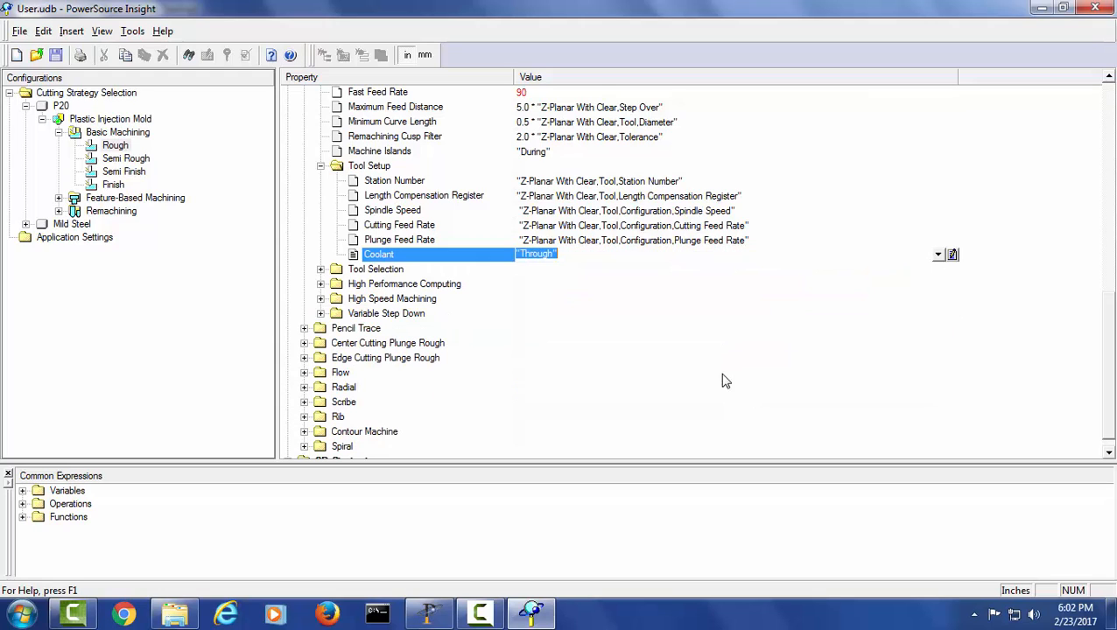
- Examine the Tool Type rule and the Bull Tool properties in the Tool Selection of Z-Planar With Clear
left_click(320, 269)
scroll(538, 302, "down", 1)
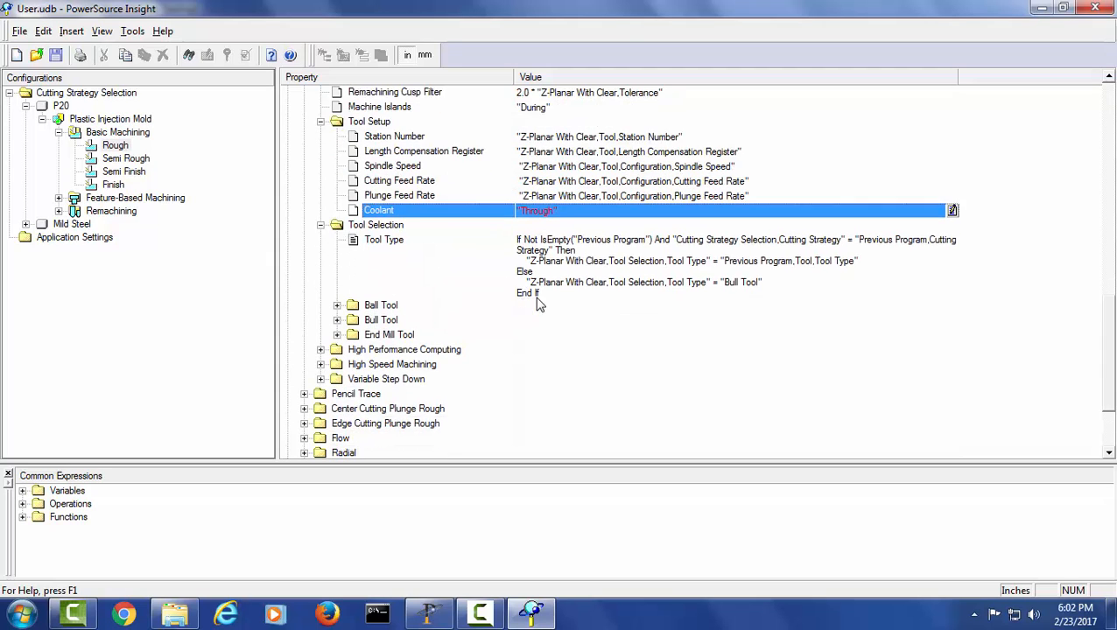
scroll(538, 302, "down", 1)
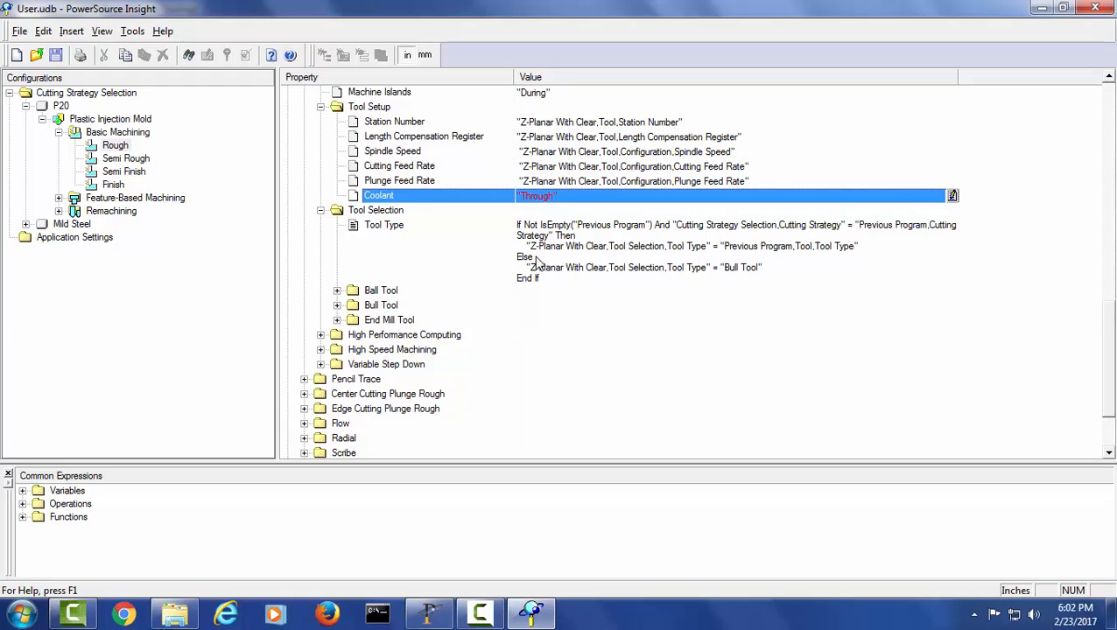
left_click(337, 305)
scroll(668, 235, "down", 2)
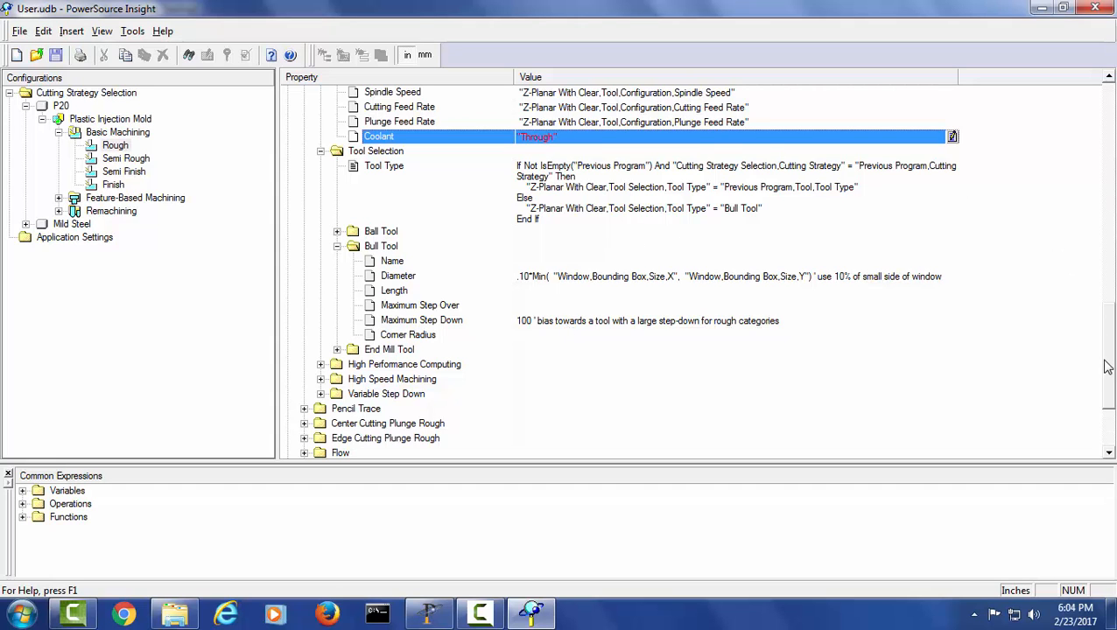
- Collapse the Z-Planar With Clear strategy and the 3D Strategies group in the Rough program's property tree
left_click_drag(1101, 357, 1099, 115)
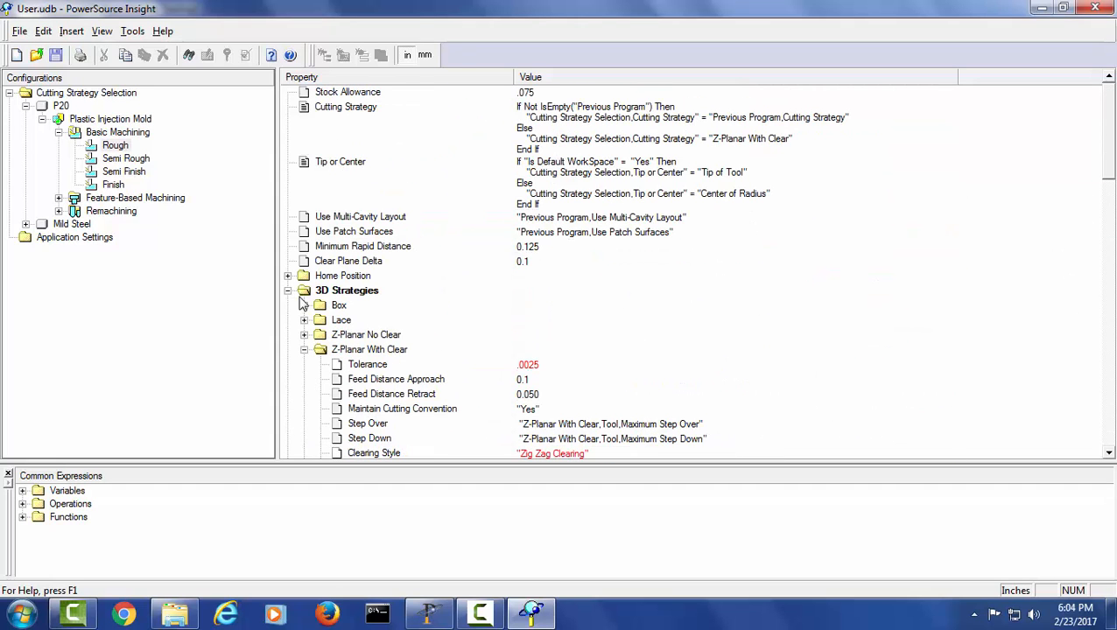
left_click(304, 349)
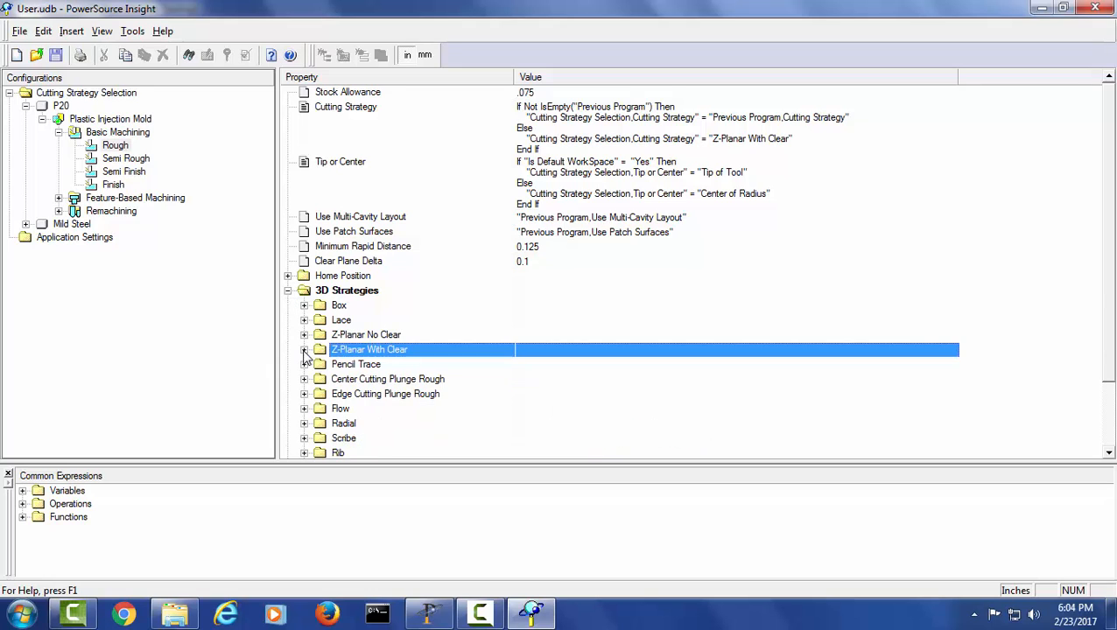
scroll(313, 222, "down", 2)
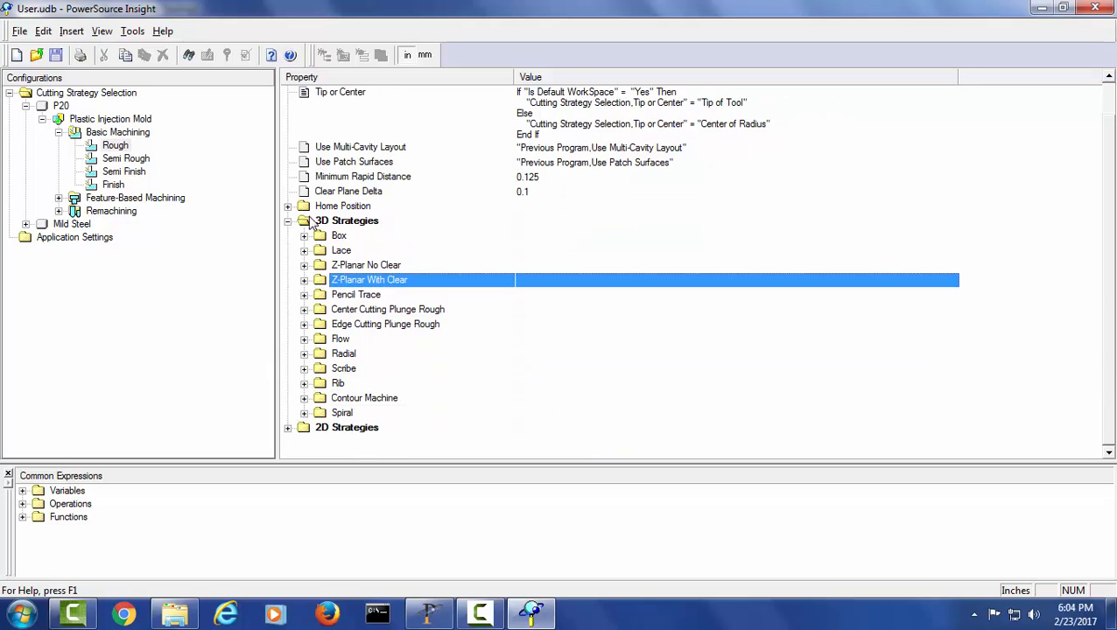
left_click(287, 220)
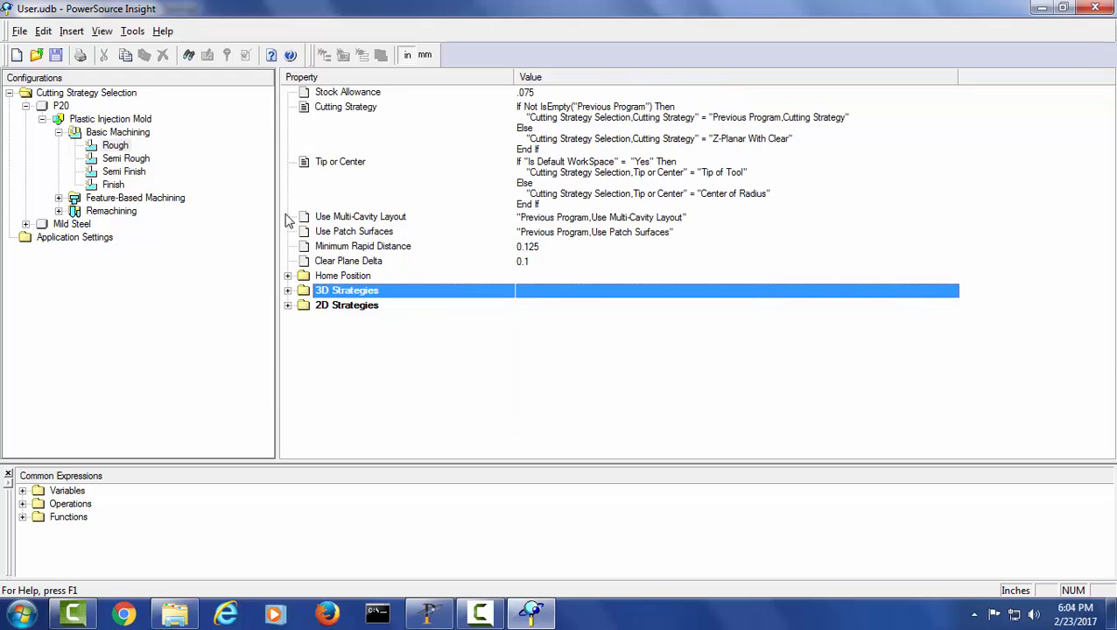
- Examine the Lace strategy properties in the P20 Plastic Injection Mold Finish program, then collapse the 3D Strategies group
left_click(112, 186)
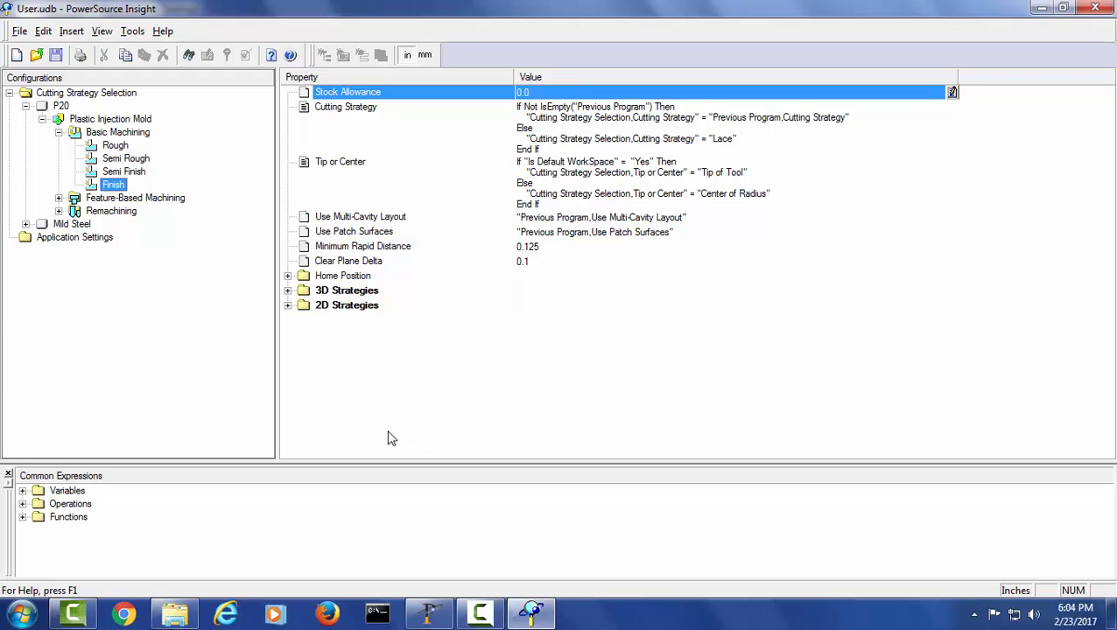
left_click(288, 291)
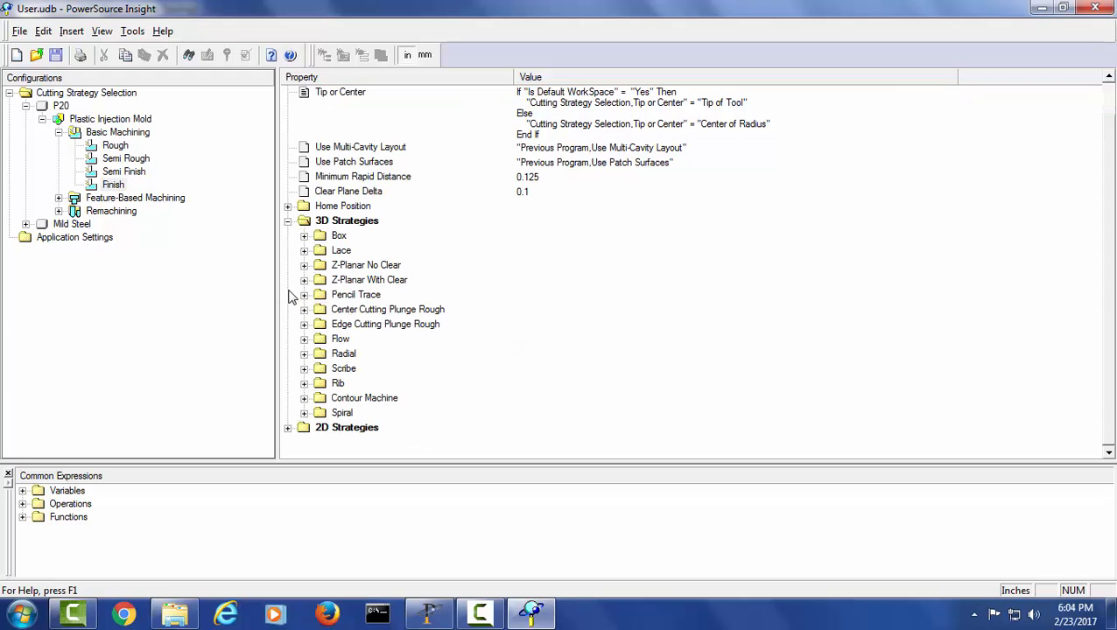
left_click(303, 251)
scroll(428, 281, "down", 3)
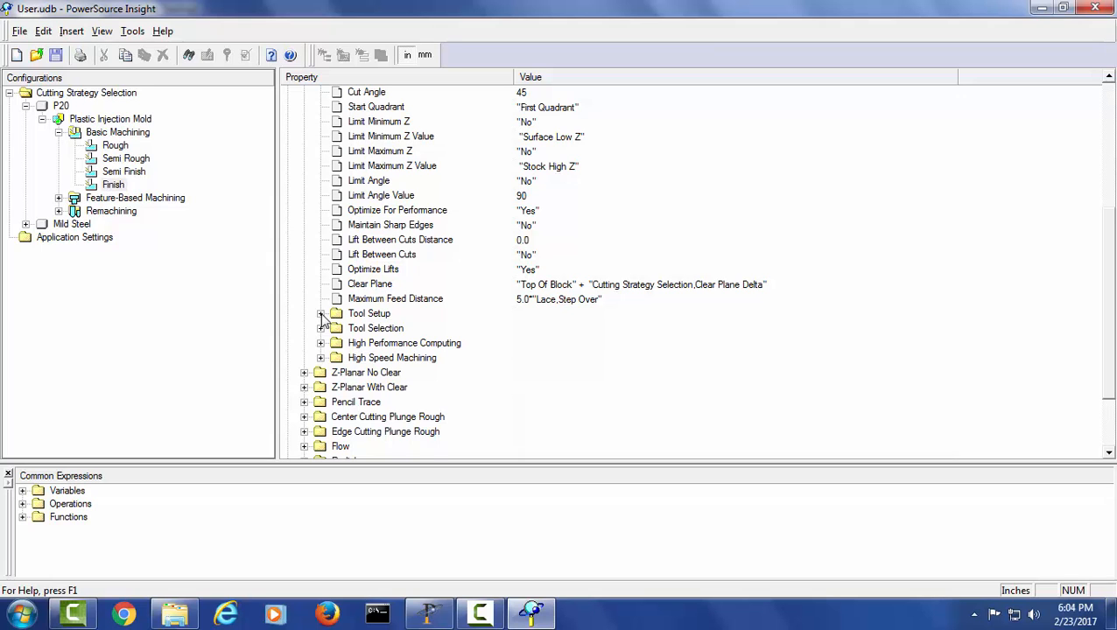
scroll(322, 317, "up", 3)
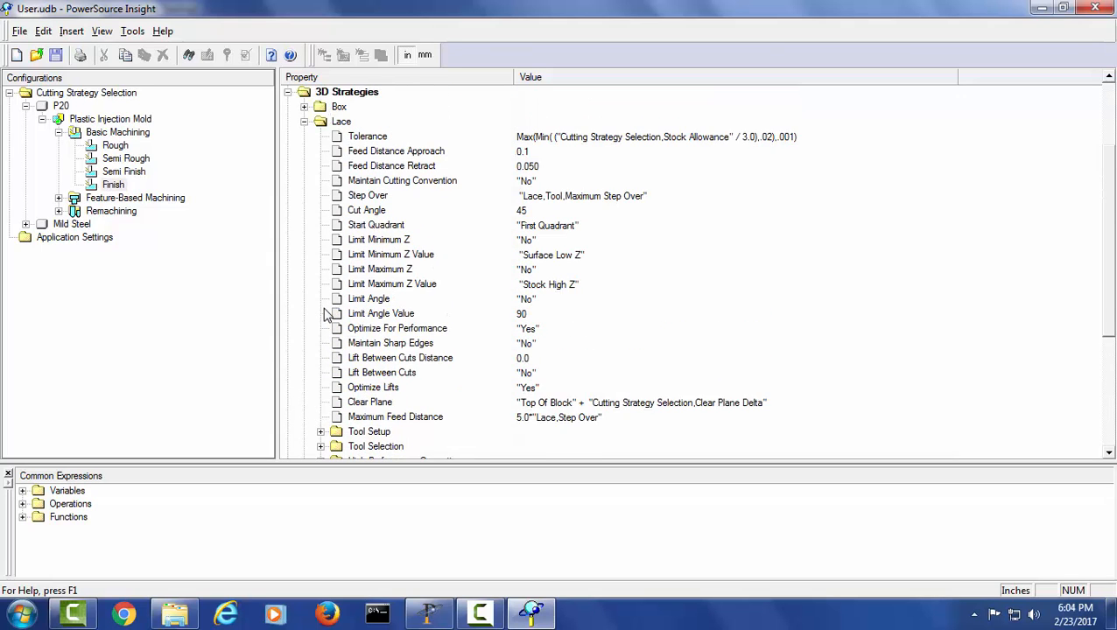
scroll(490, 210, "up", 2)
scroll(595, 189, "up", 1)
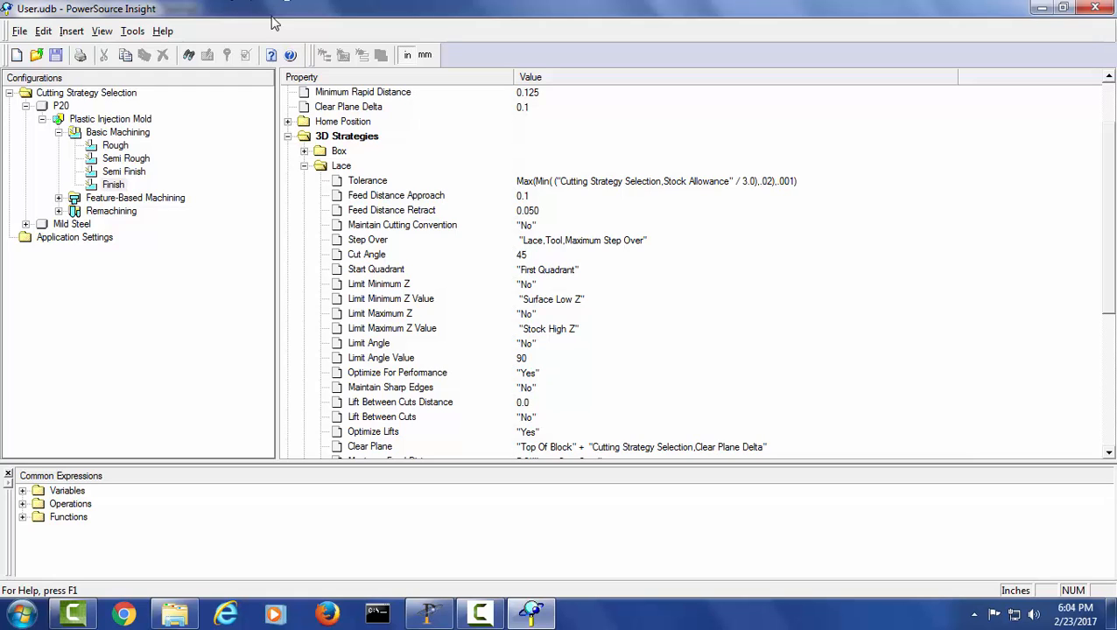
left_click(289, 138)
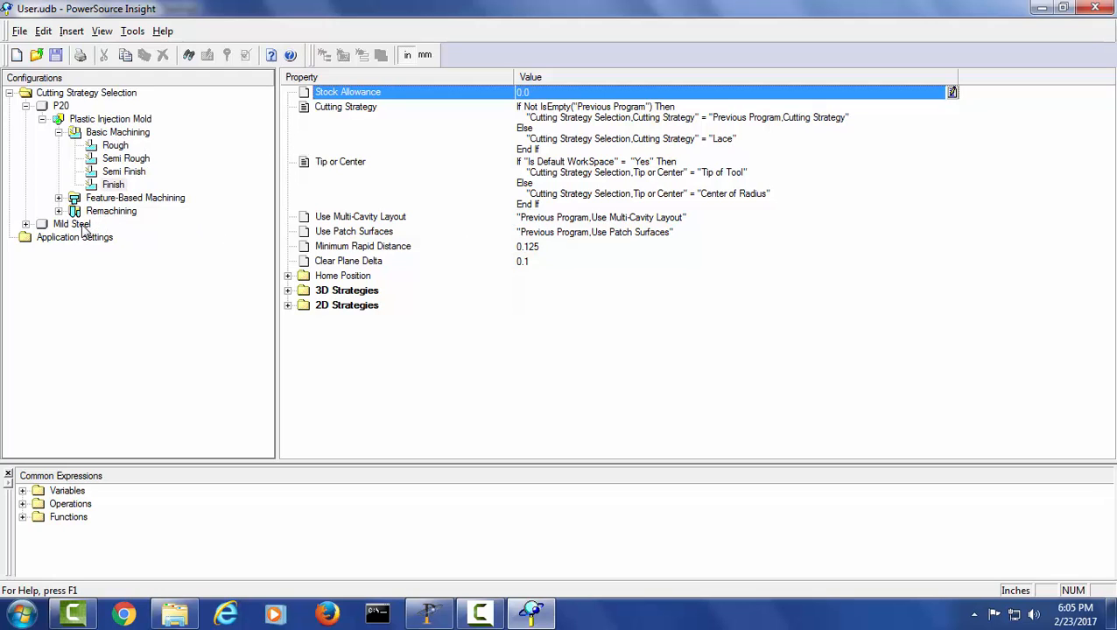
- Examine the Pocketing strategy under 2D Strategies in the Rough program of Mild Steel Mold Components
left_click(25, 224)
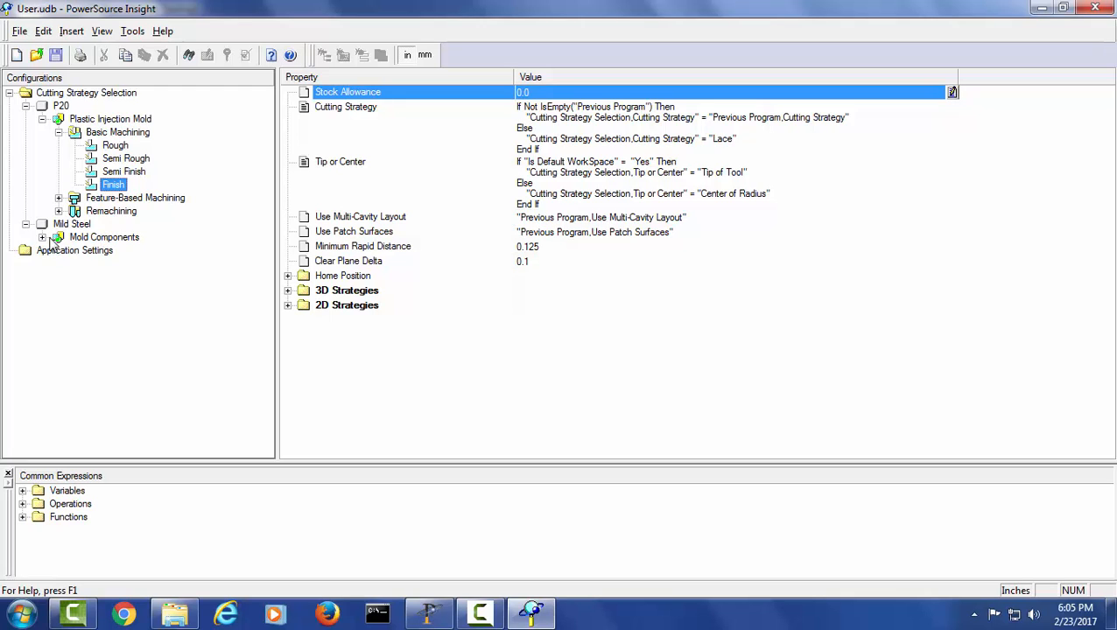
left_click(42, 237)
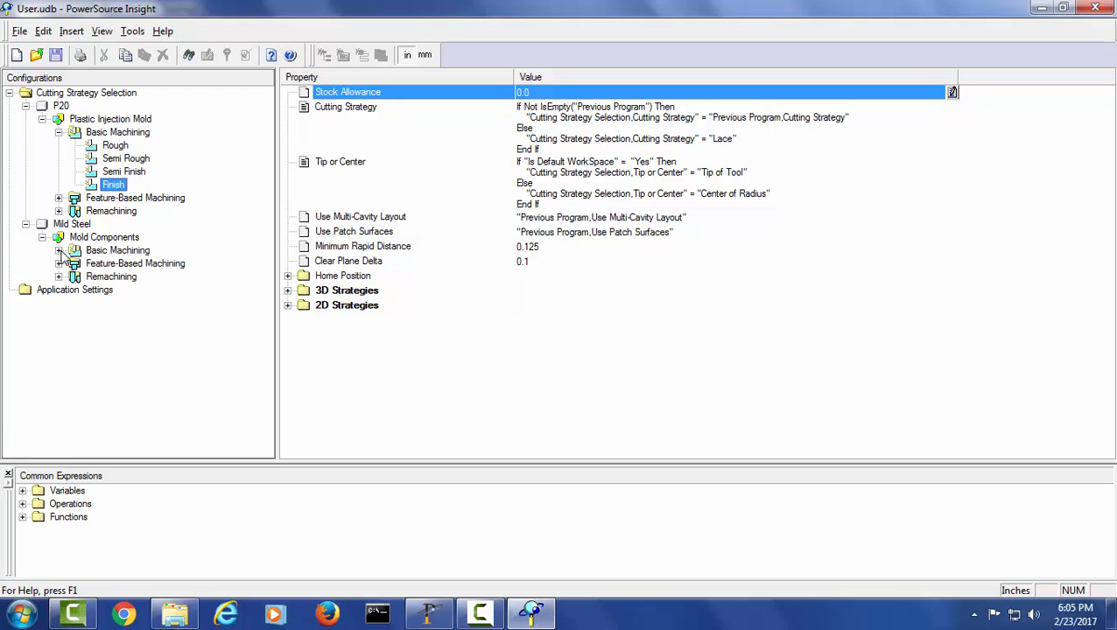
left_click(58, 251)
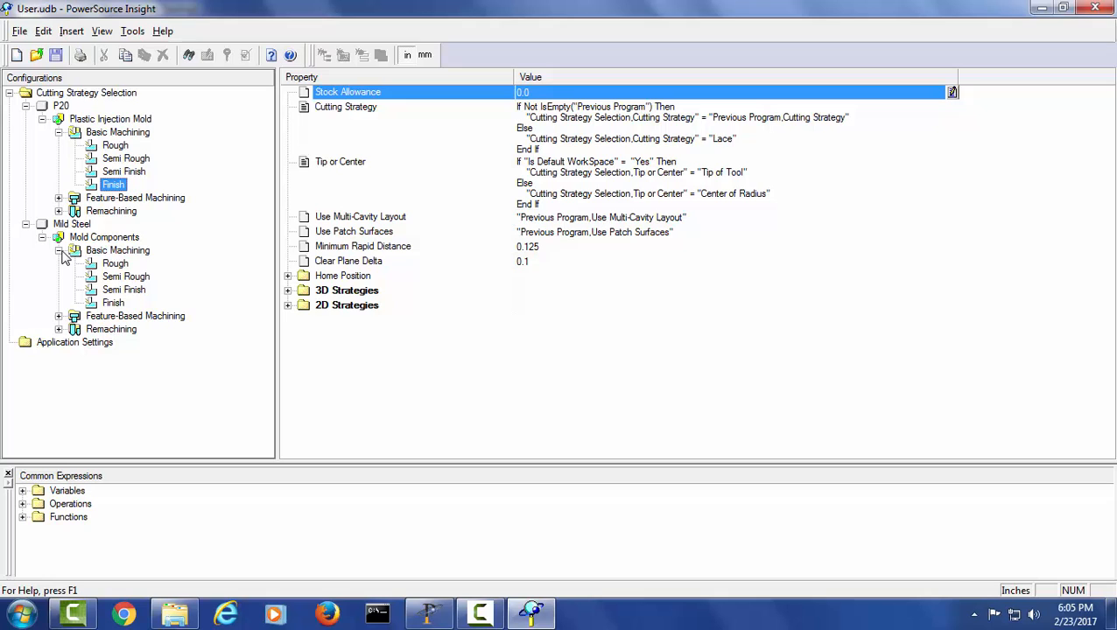
left_click(115, 263)
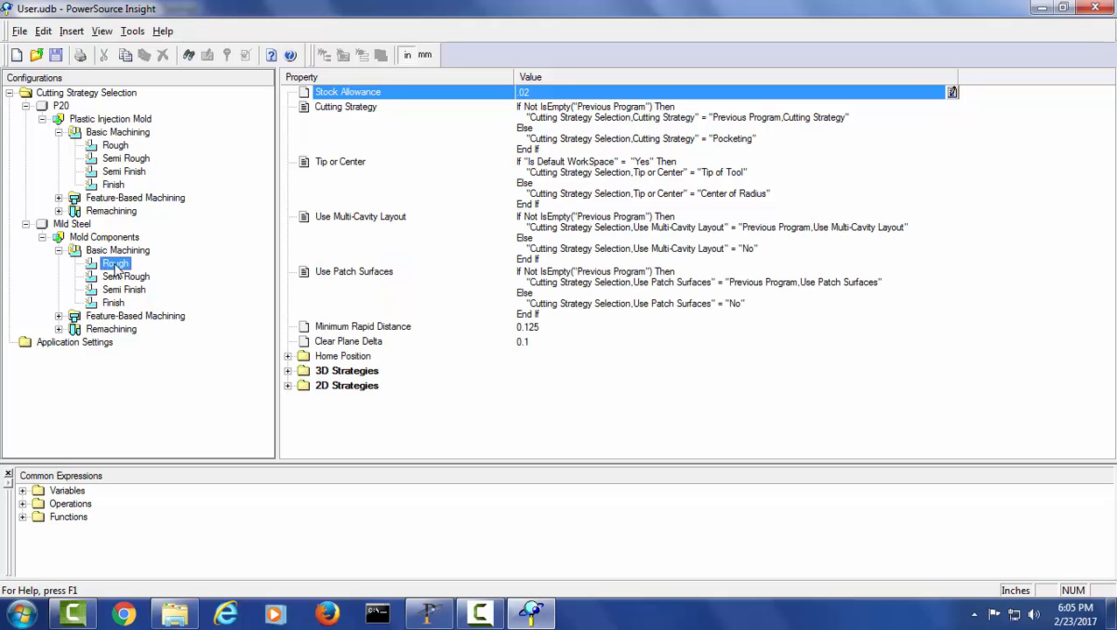
left_click(287, 387)
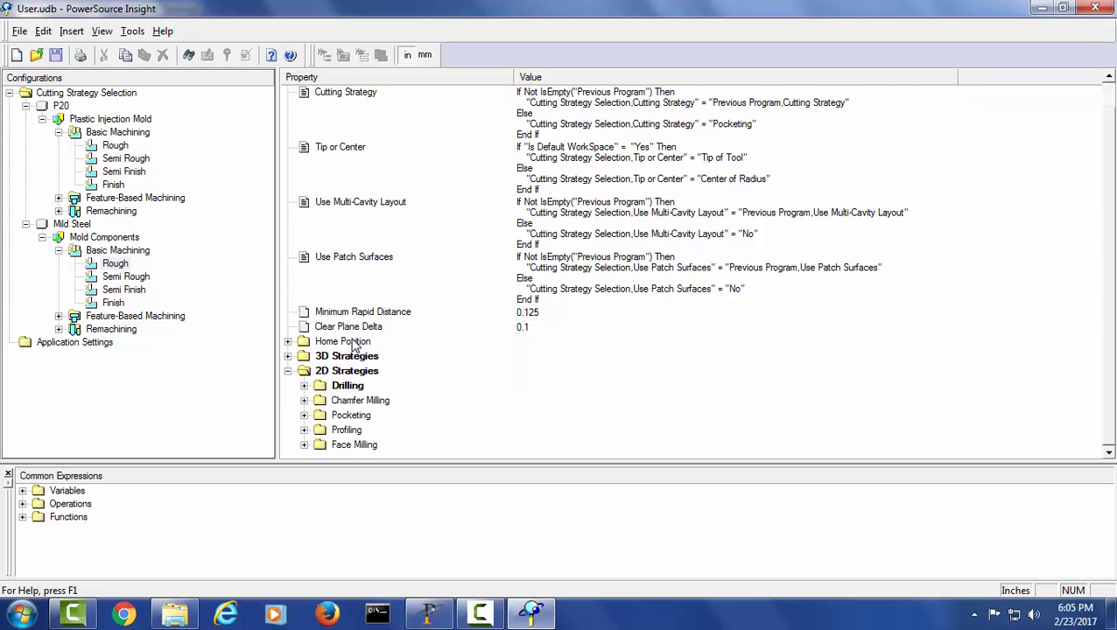
left_click(304, 416)
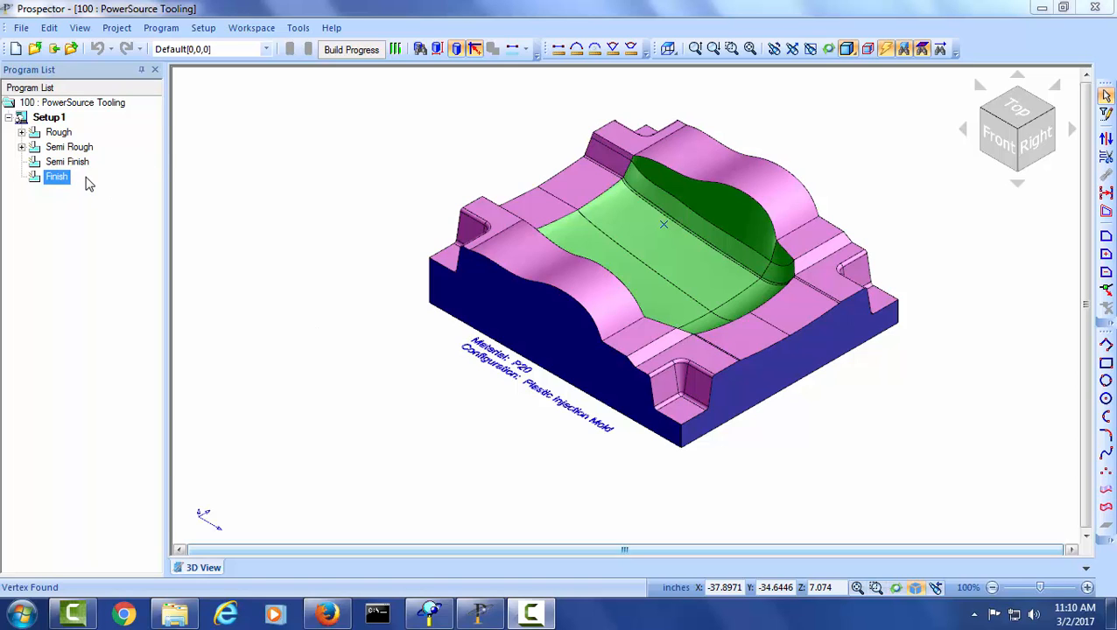
- In Prospector, start a new 3-D program under Finish and set the remaining stock color limits to 0 and .09 in a top view
left_click(58, 179)
right_click(58, 181)
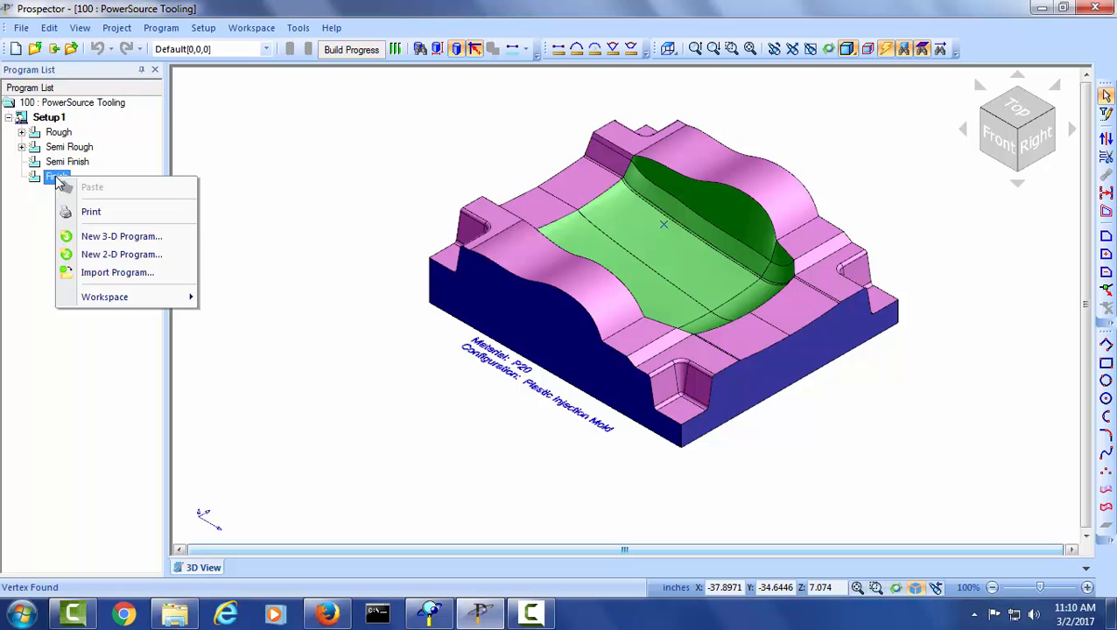
left_click(91, 238)
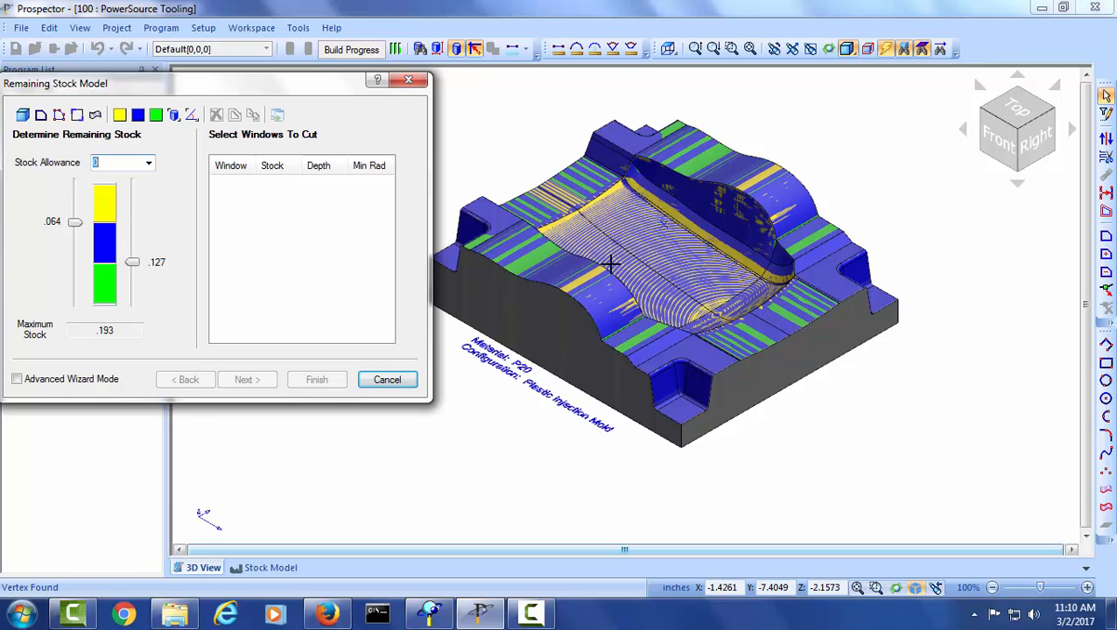
left_click(1020, 106)
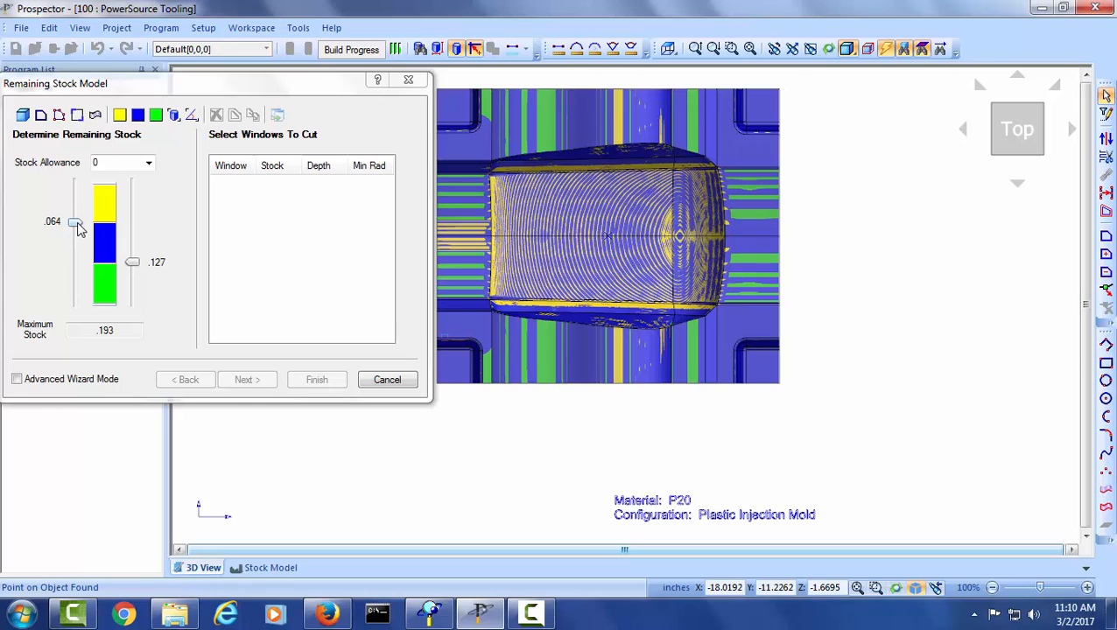
left_click_drag(76, 220, 78, 181)
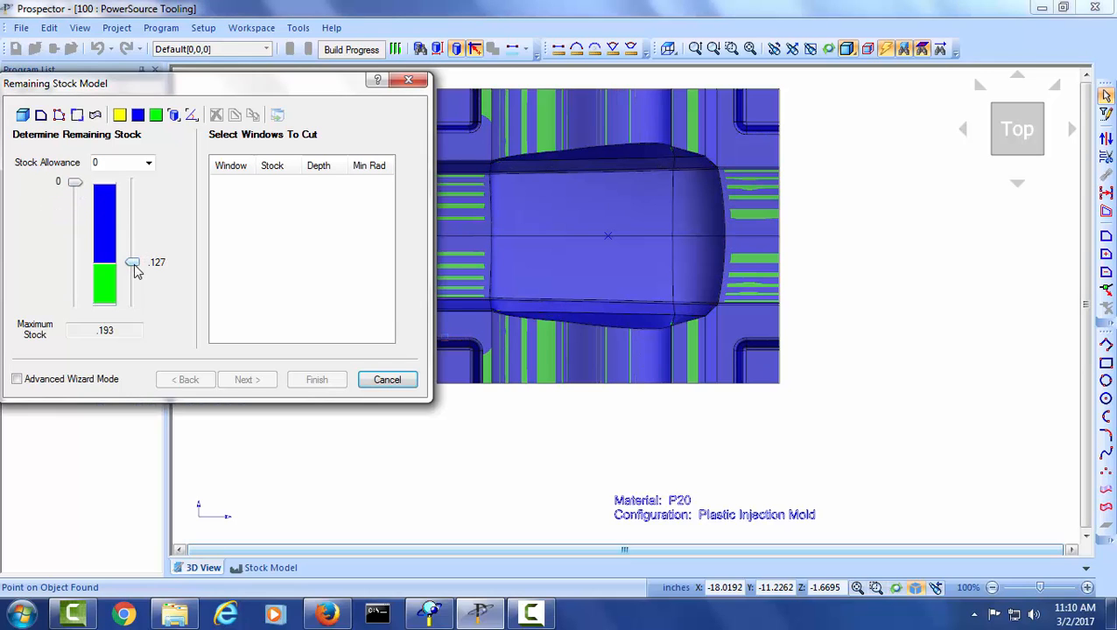
left_click_drag(134, 266, 139, 248)
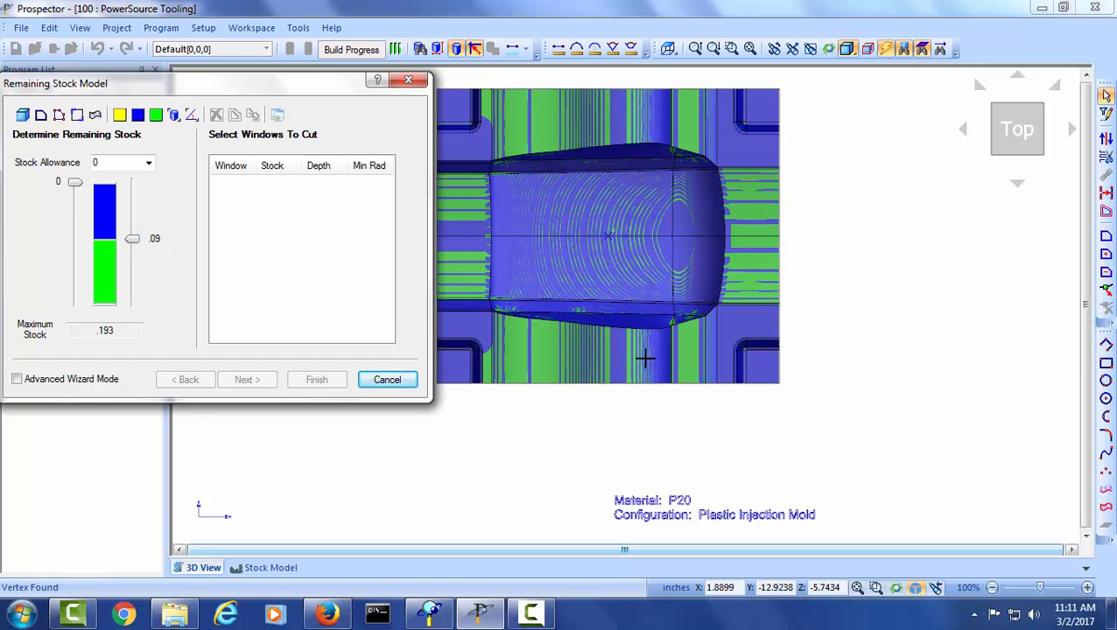
- Review the stock model and draw a rectangular cutting window on the curved surface just below the cavity in the top view
left_click(270, 567)
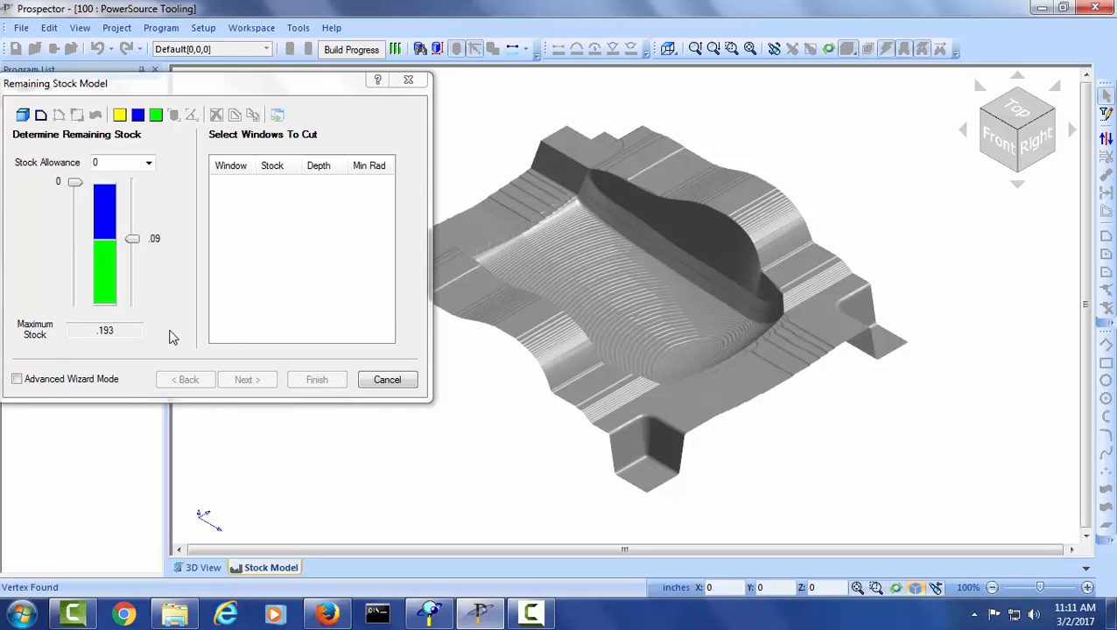
left_click(205, 569)
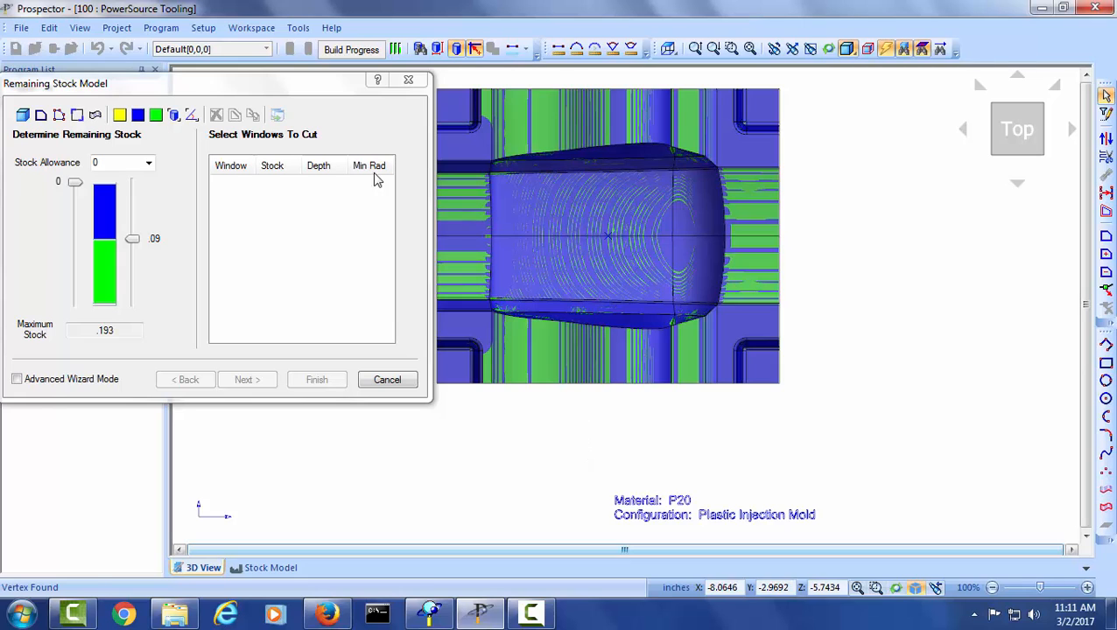
left_click(77, 117)
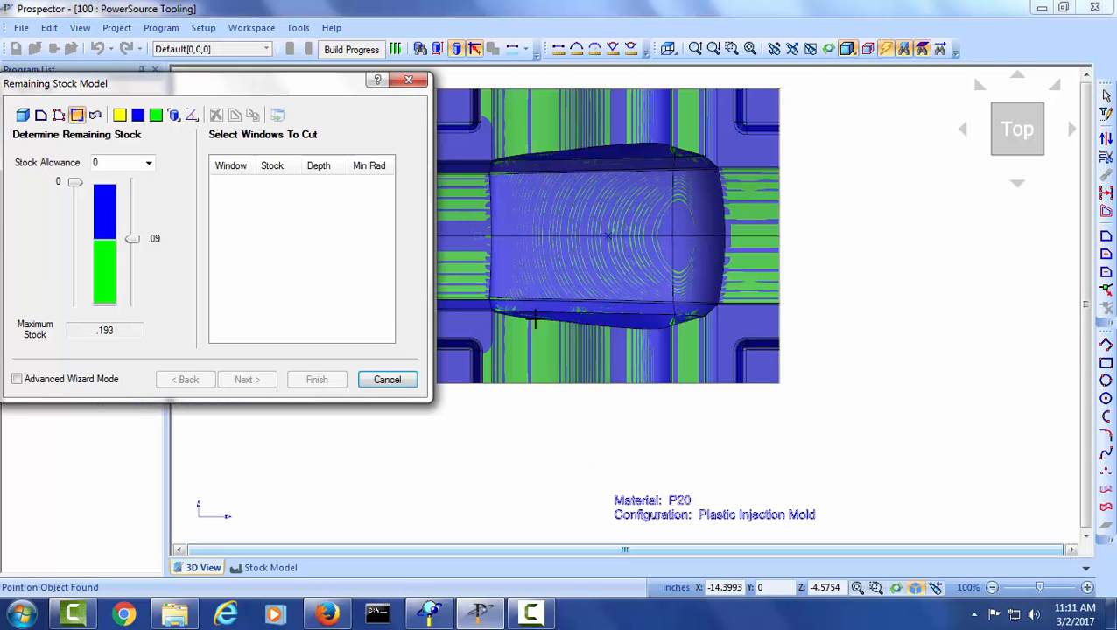
left_click_drag(543, 336, 665, 381)
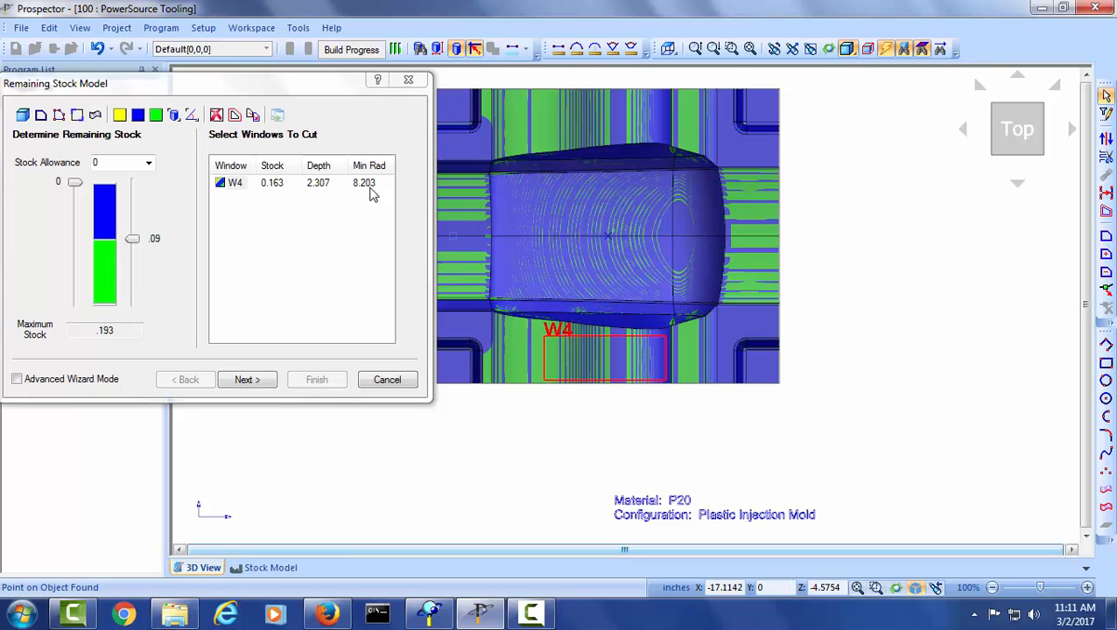
left_click(237, 184)
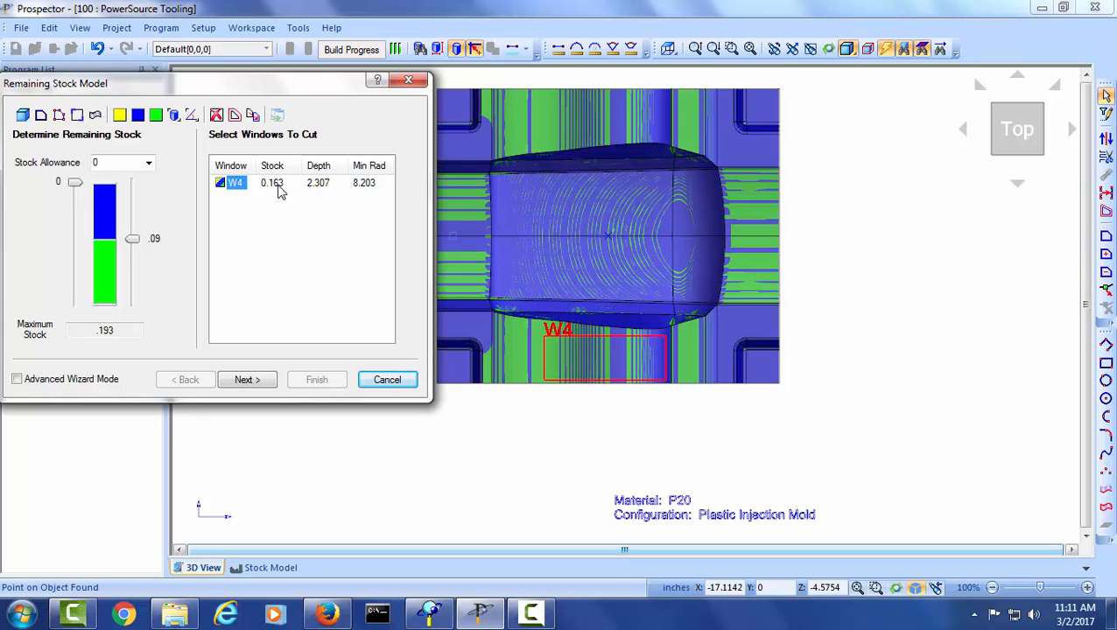
- Accept the Lace cutting strategy with the .250-BALL tool and leave all tool assembly components excluded
left_click(258, 381)
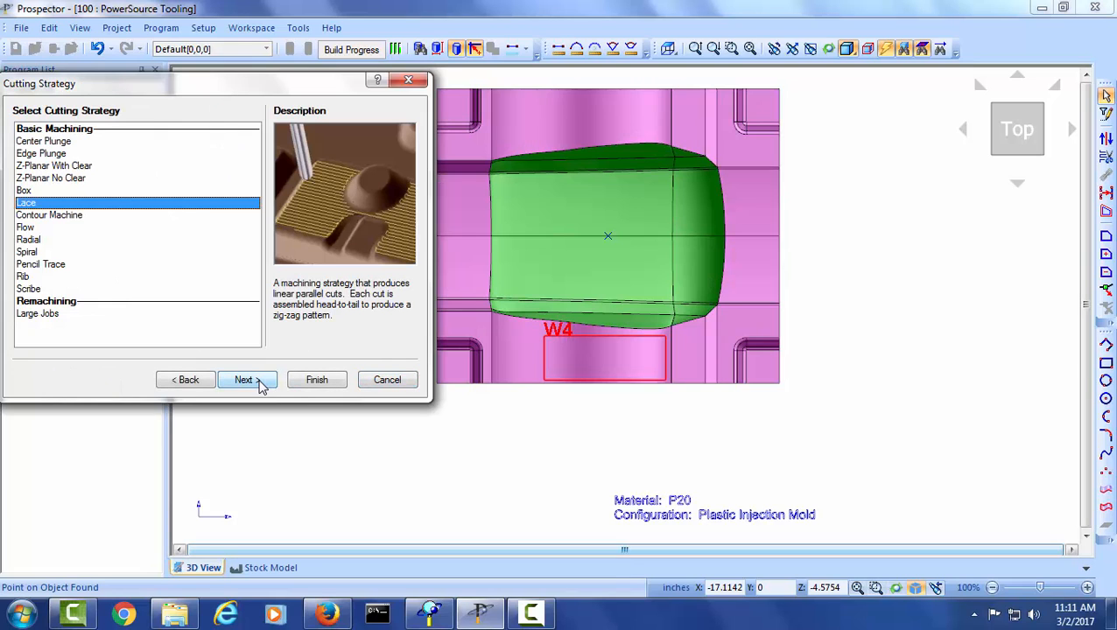
left_click(247, 380)
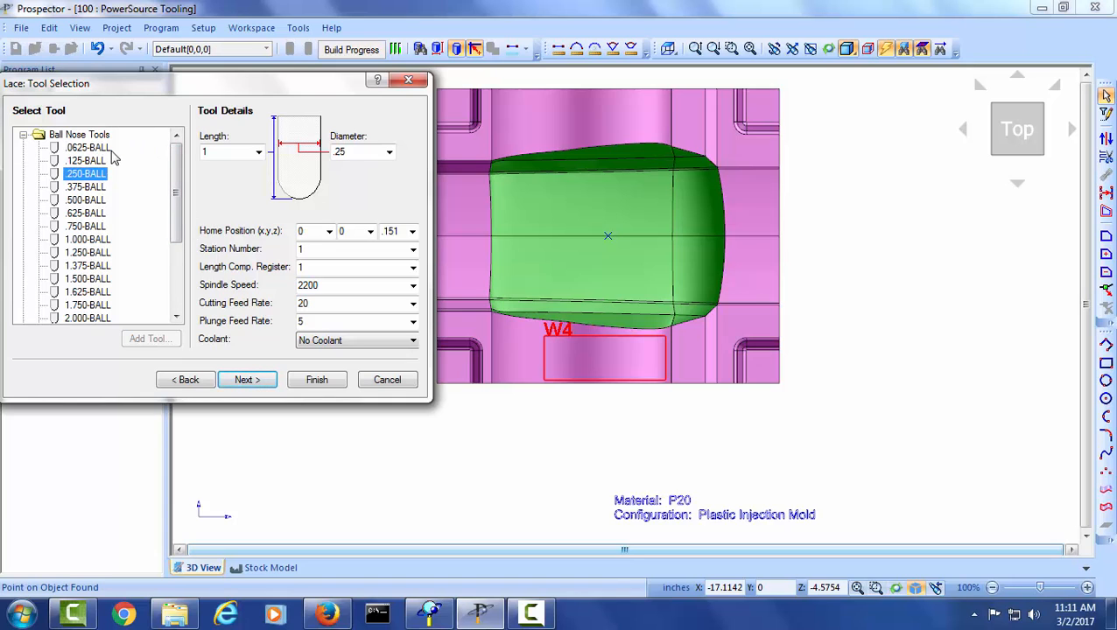
left_click(248, 382)
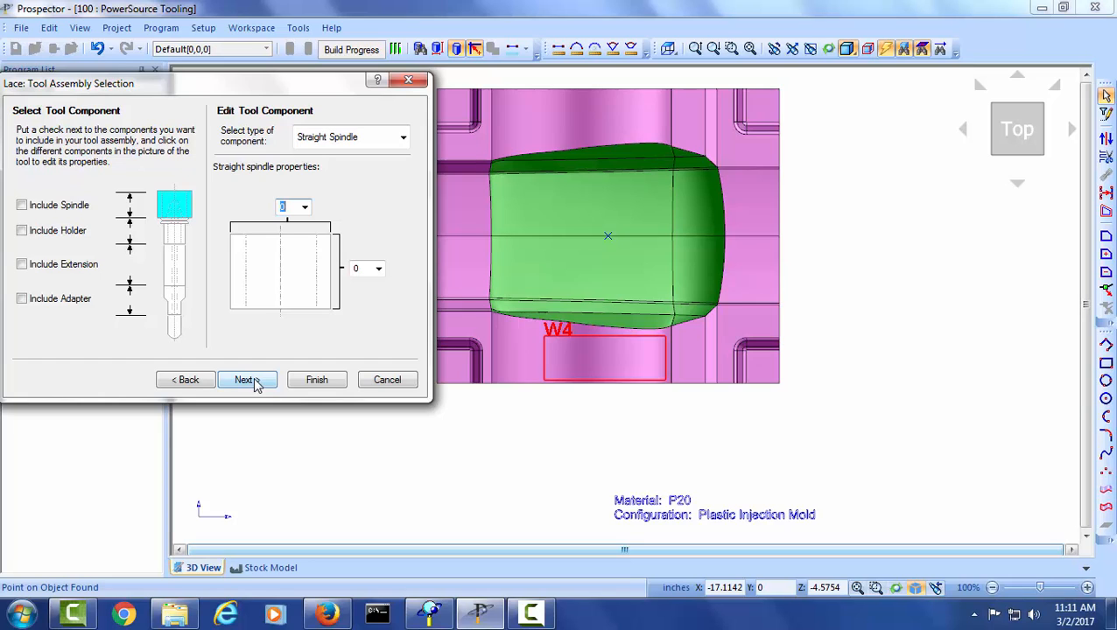
left_click(248, 380)
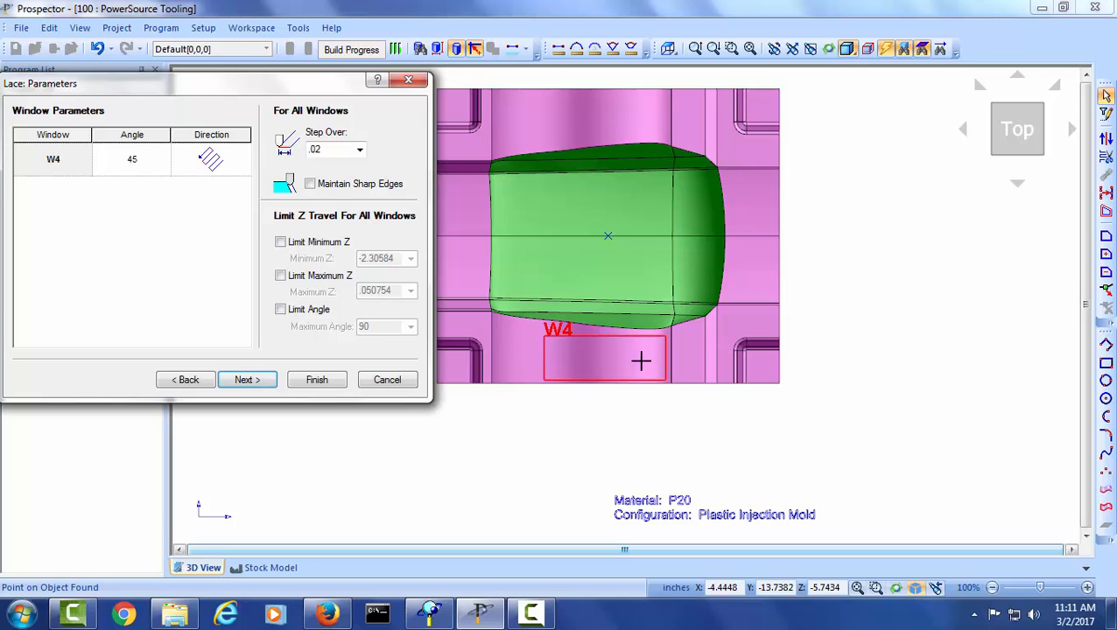
- Set the cut angle of window W4 to 0, change the step over, and finish the Lace program without starting another
left_click(150, 163)
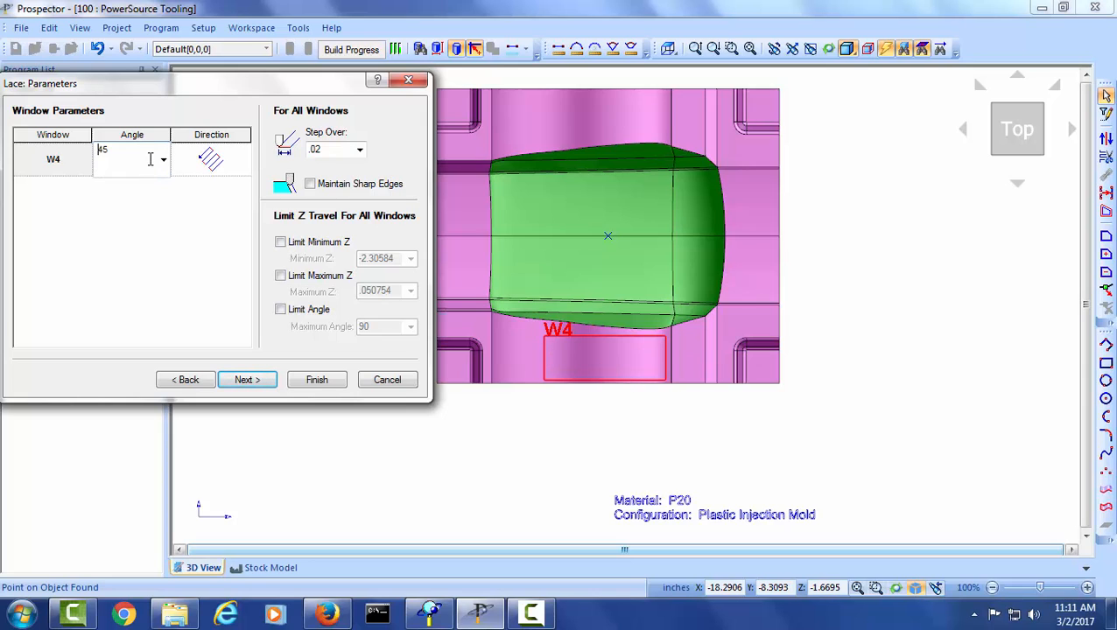
left_click(163, 163)
left_click(151, 184)
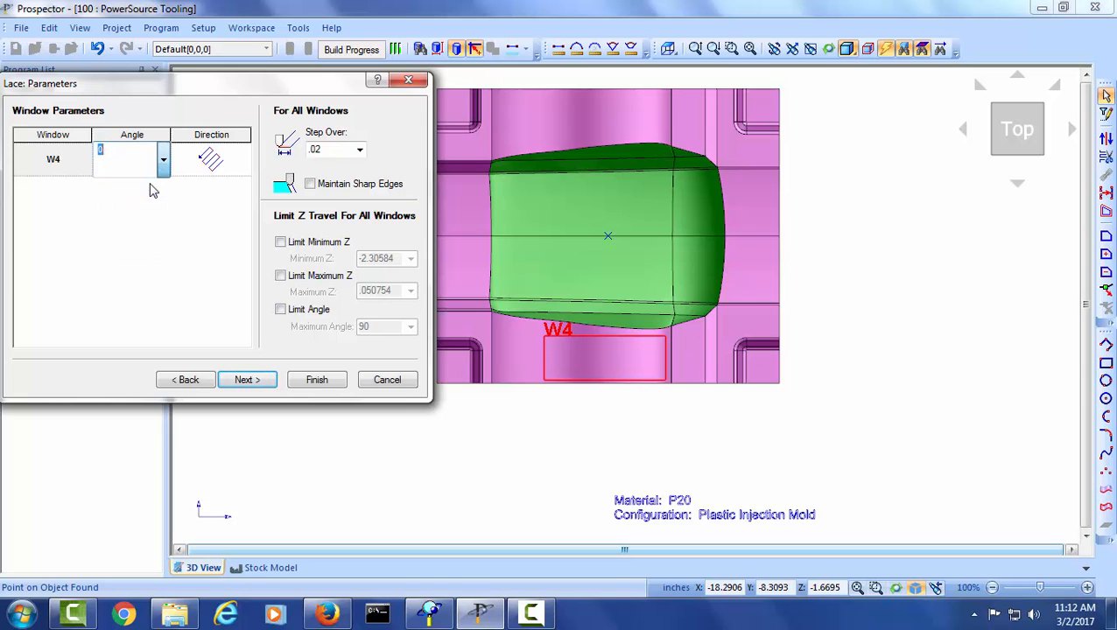
left_click(330, 149)
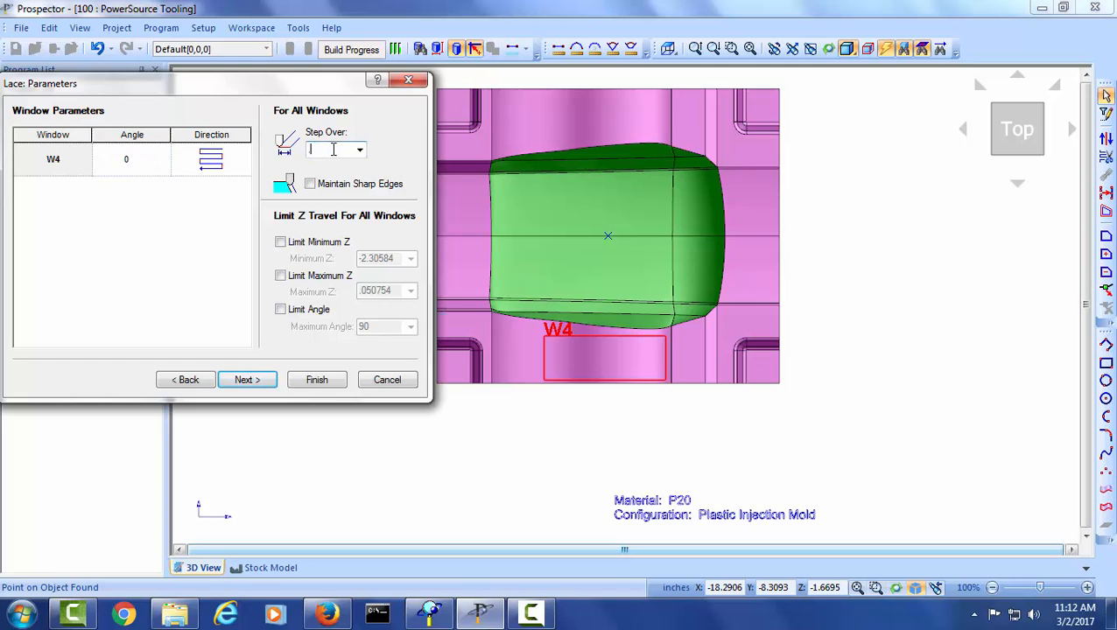
left_click(329, 382)
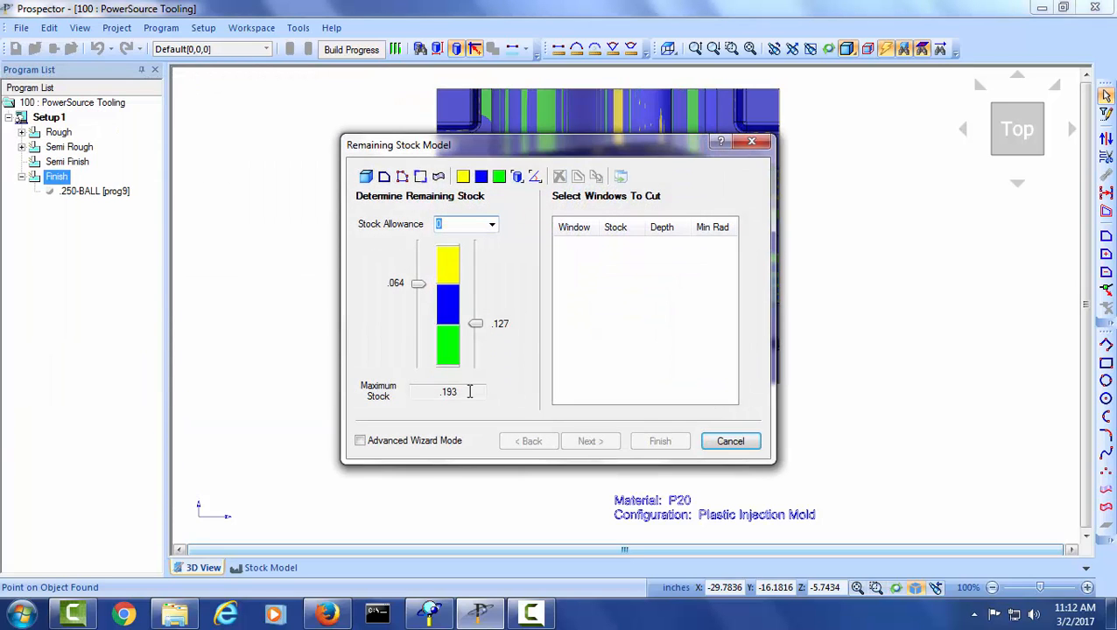
left_click(729, 442)
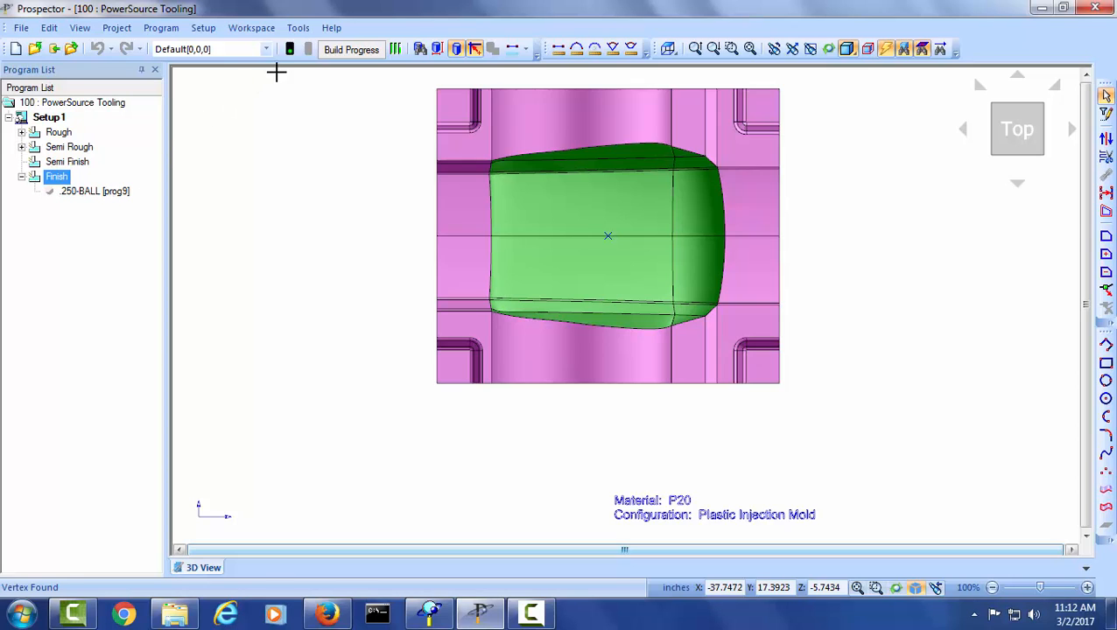
- Calculate the .250-BALL program under Finish and display its toolpath in an isometric view
left_click(289, 49)
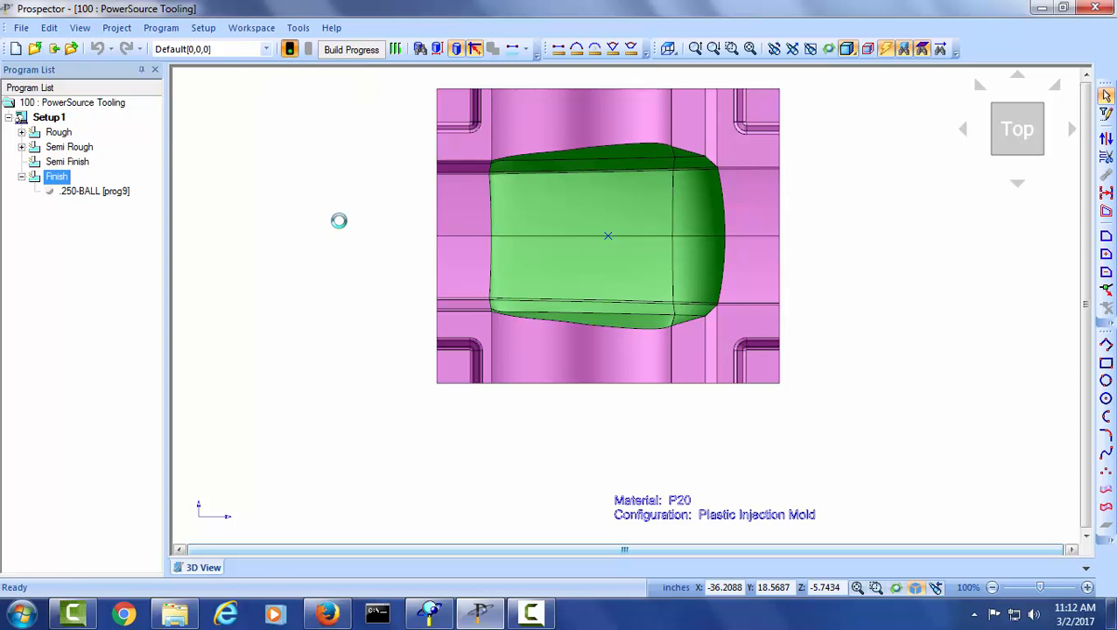
left_click(102, 191)
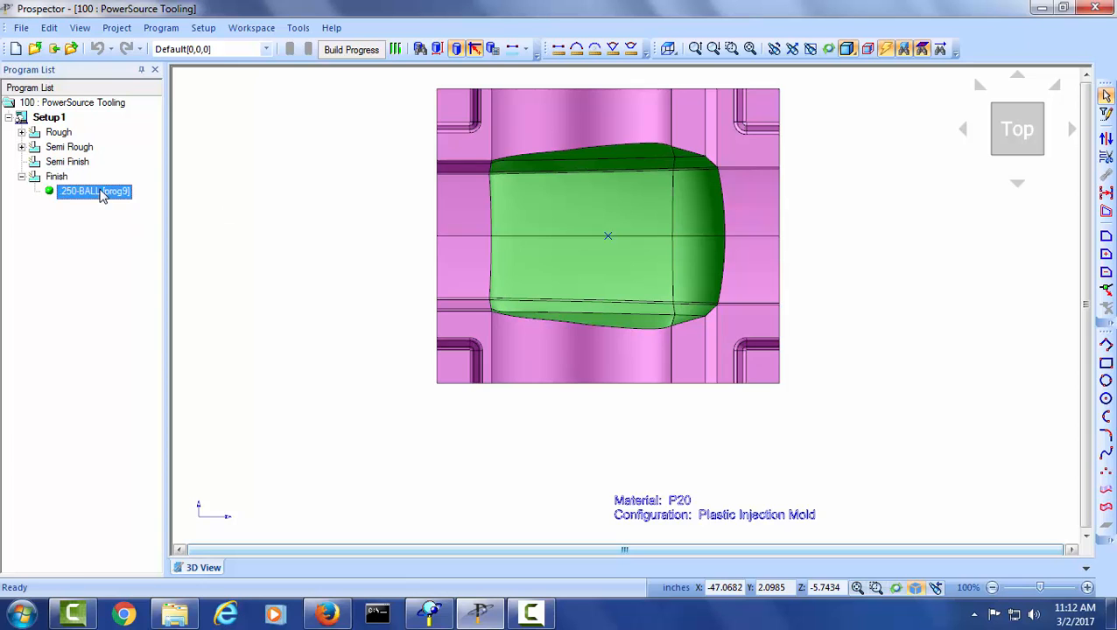
right_click(870, 220)
mouse_move(944, 235)
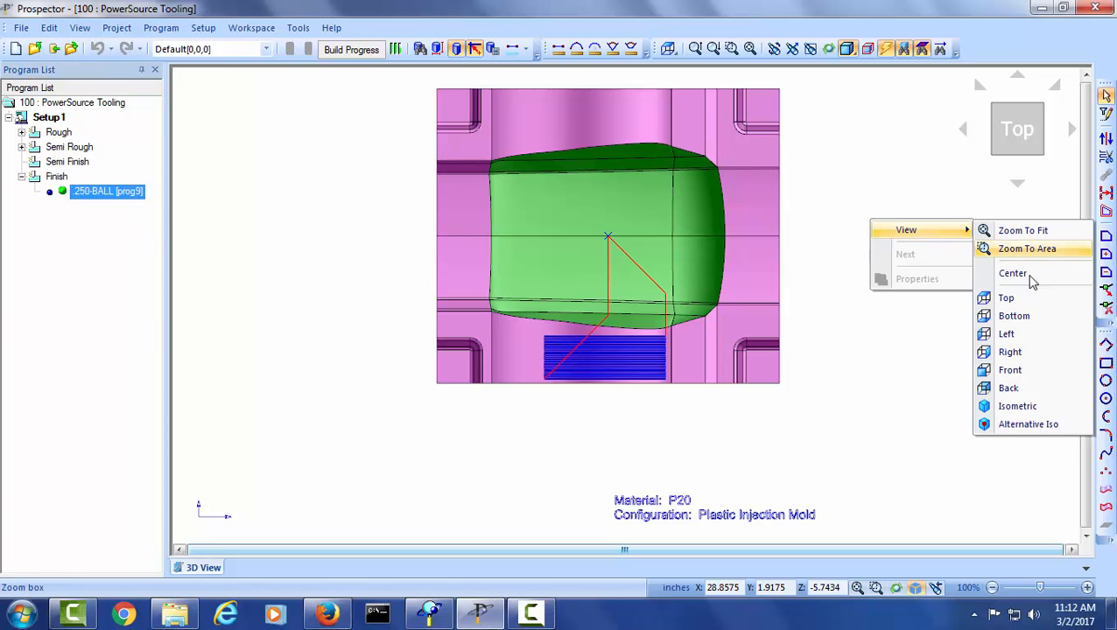
left_click(1028, 407)
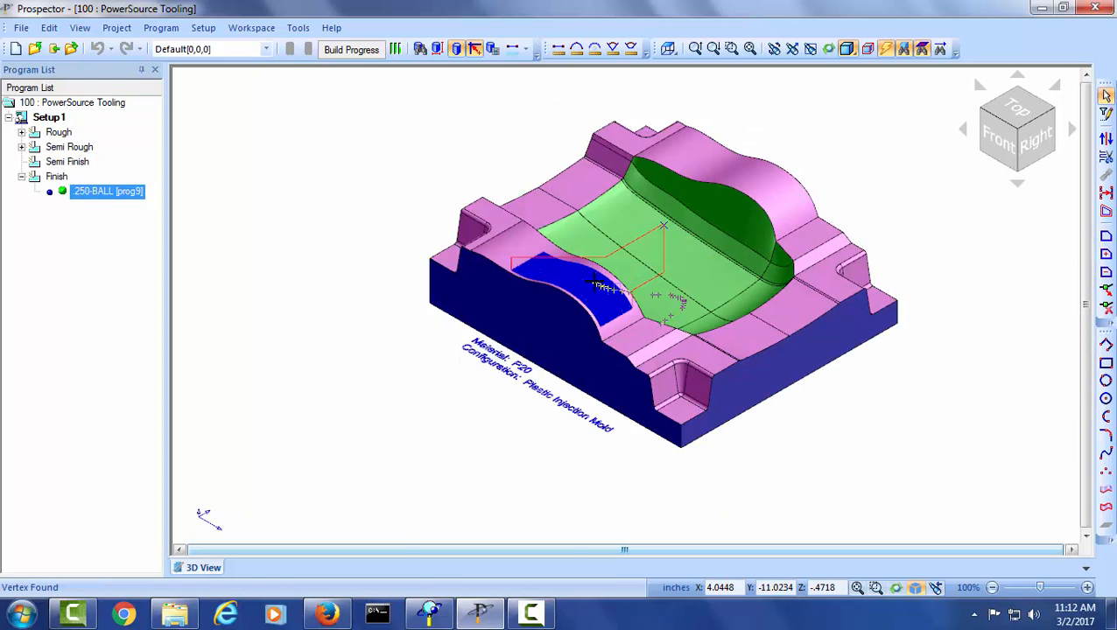
- Simulate the .250-BALL finish program and step through the first tool moves at the start of the toolpath
scroll(595, 283, "up", 5)
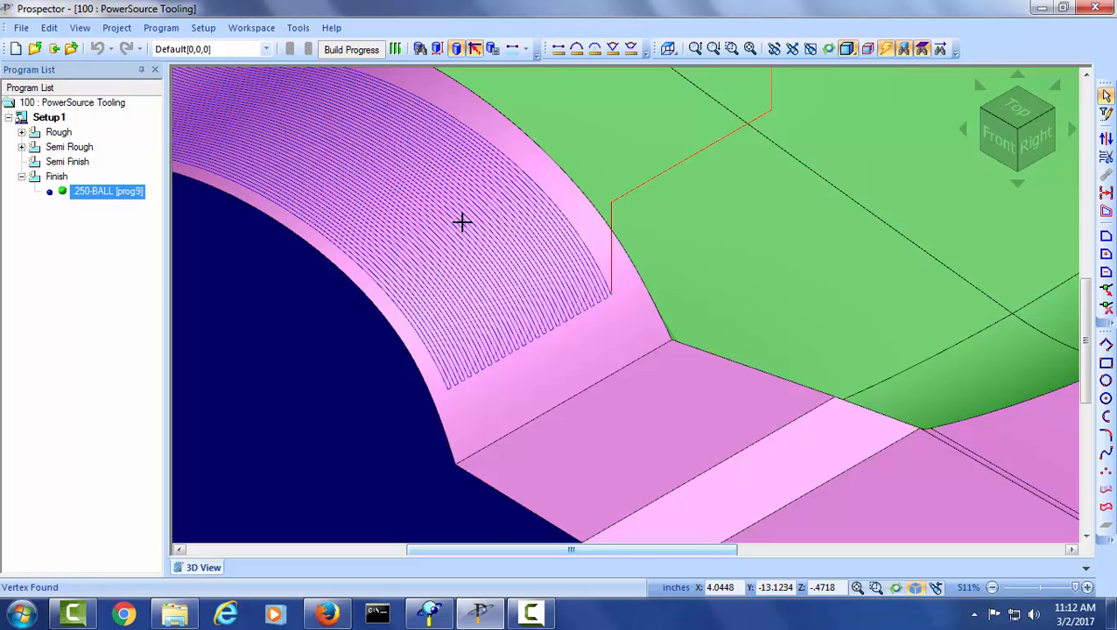
left_click(492, 50)
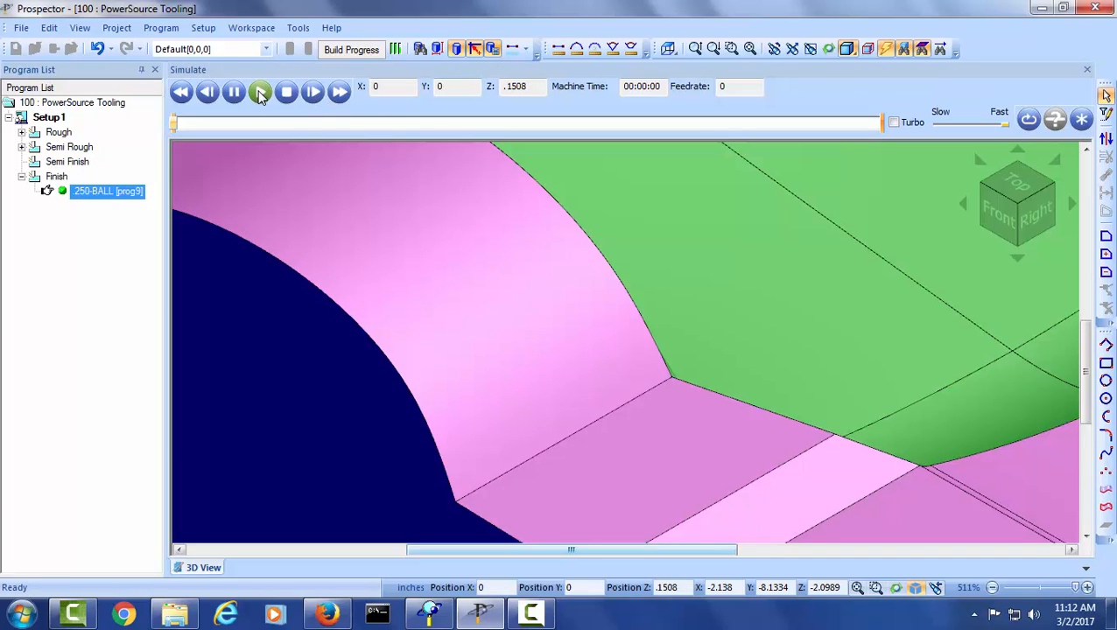
left_click(313, 91)
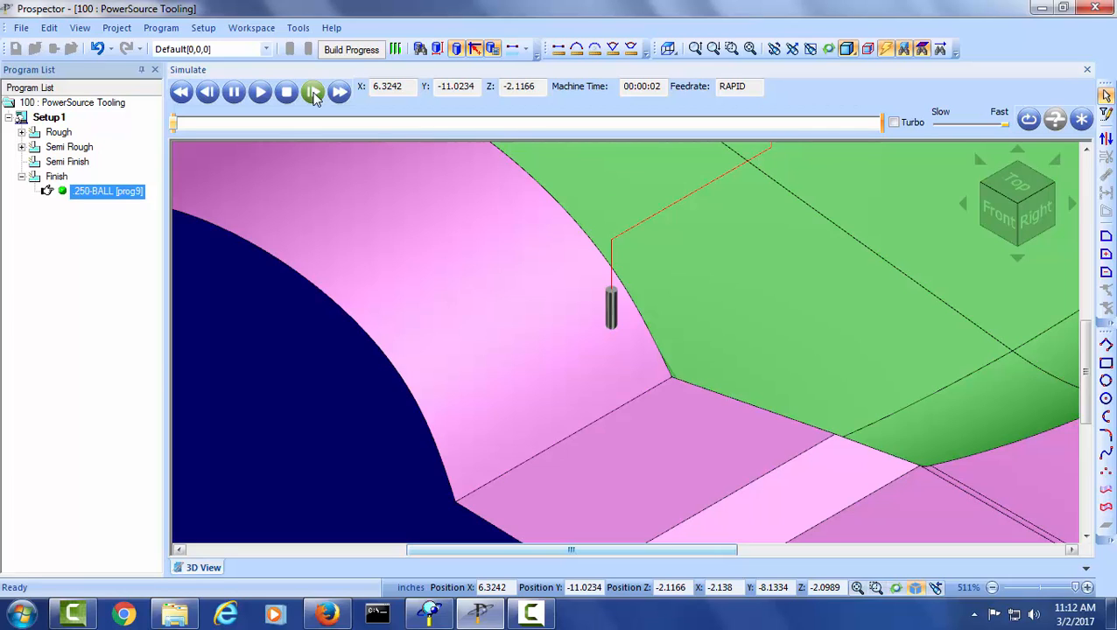
left_click(315, 93)
left_click(315, 93)
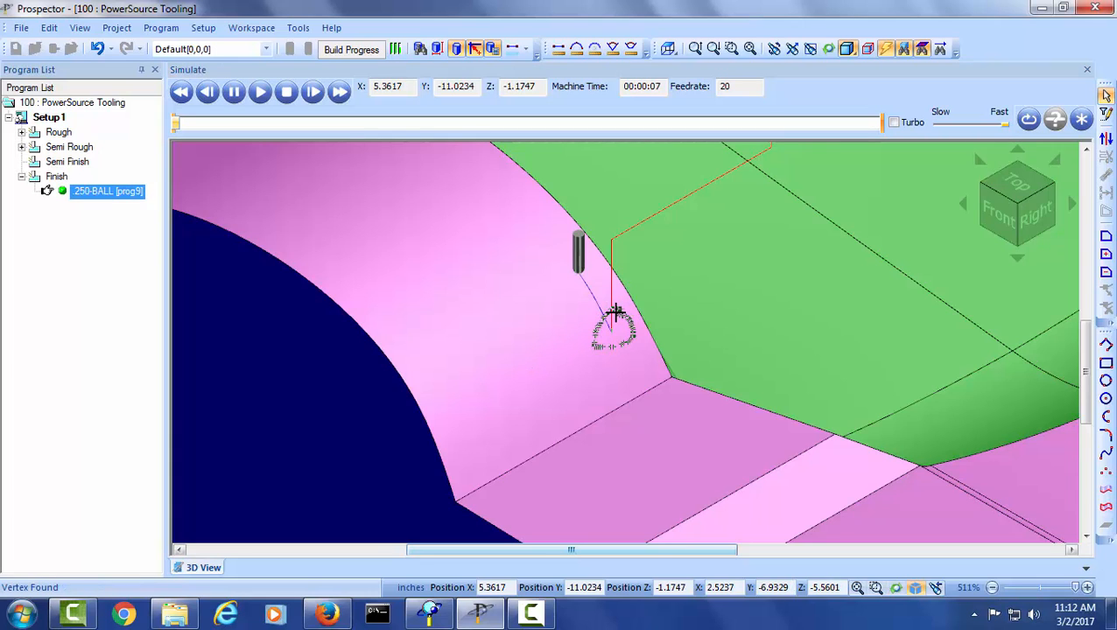
- Measure the length of the vertical feed approach move between the rapid and the first cut
scroll(611, 312, "up", 5)
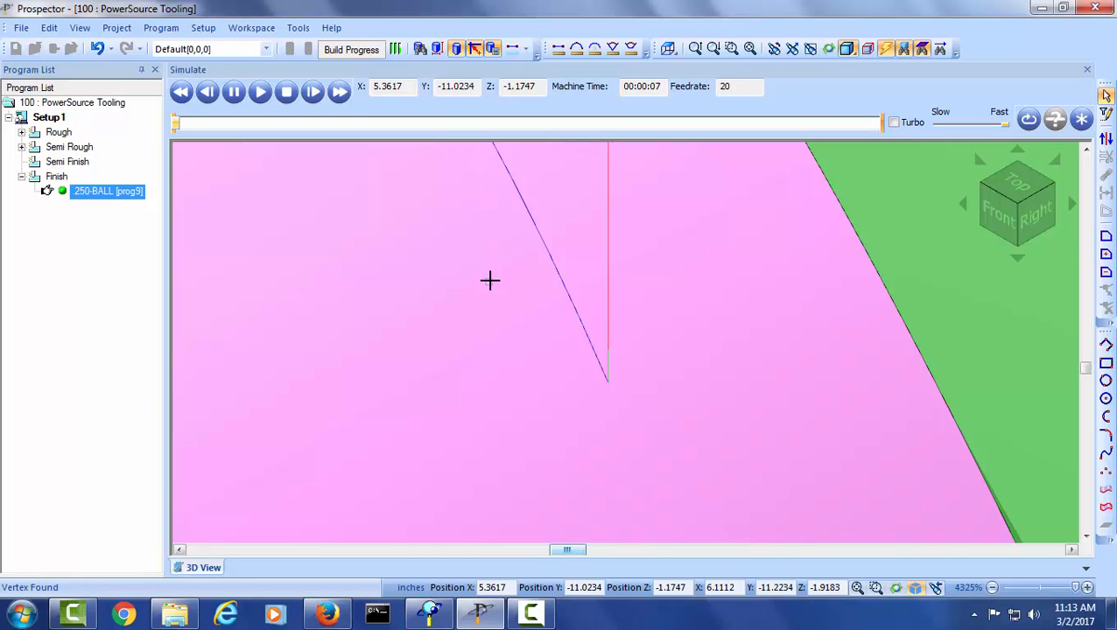
left_click(558, 50)
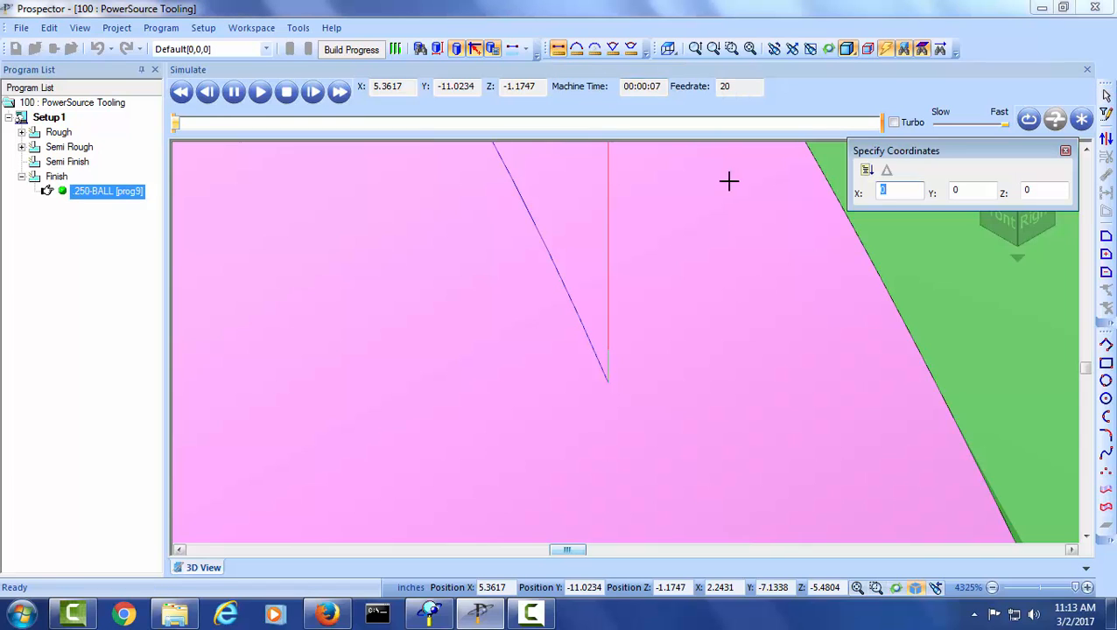
left_click(607, 375)
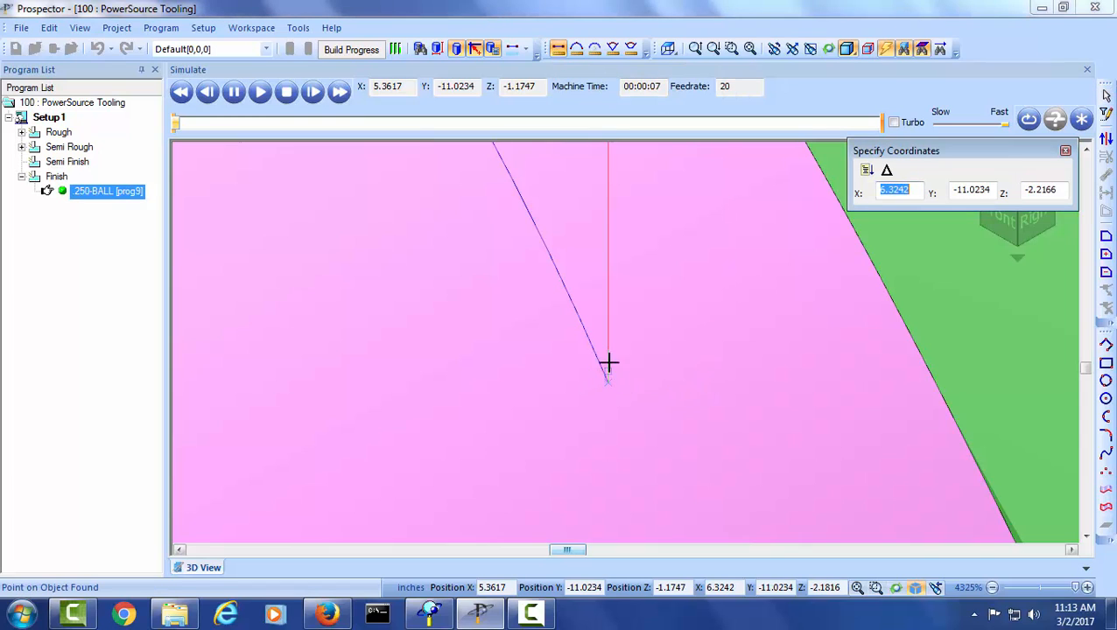
left_click(608, 349)
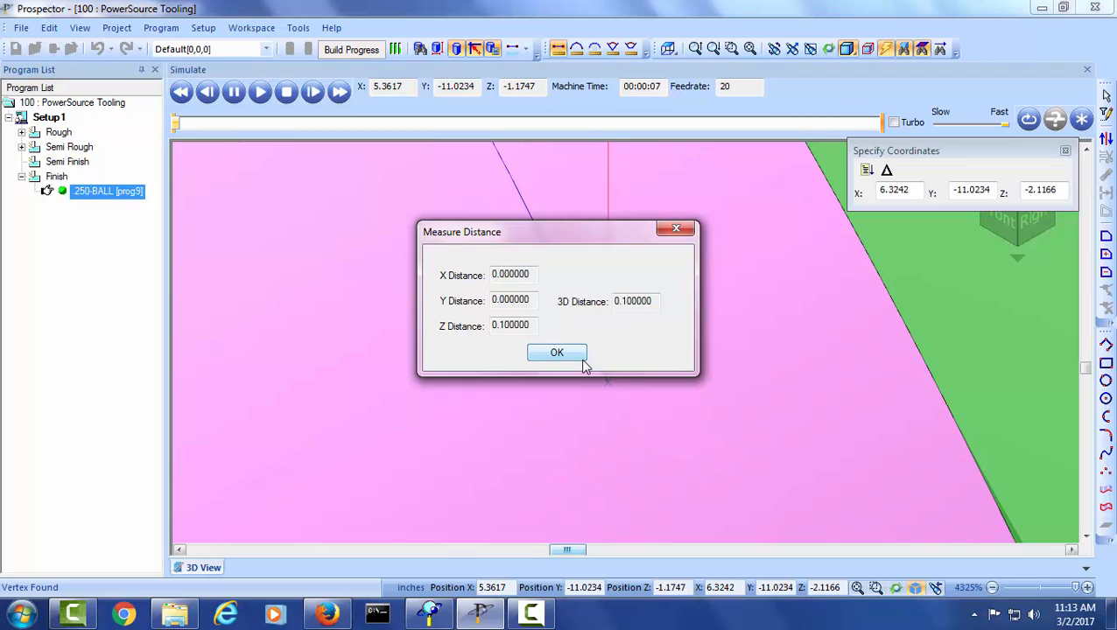
left_click(567, 352)
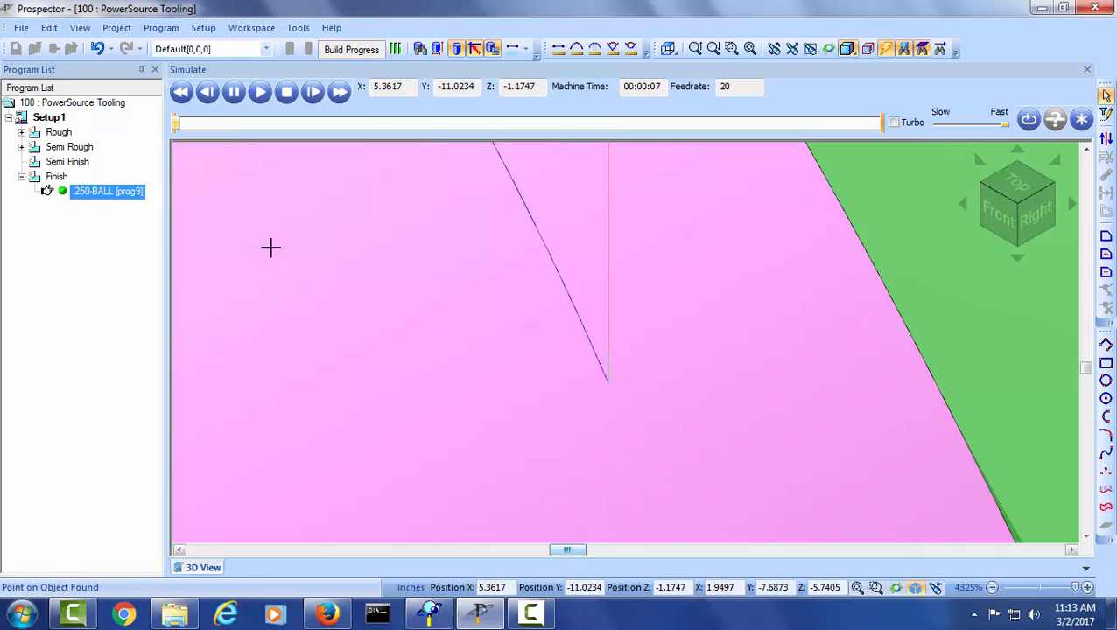
- Start updating the .250-BALL program and accept the existing window, Lace strategy, tool and parameters up to the final settings summary
right_click(88, 198)
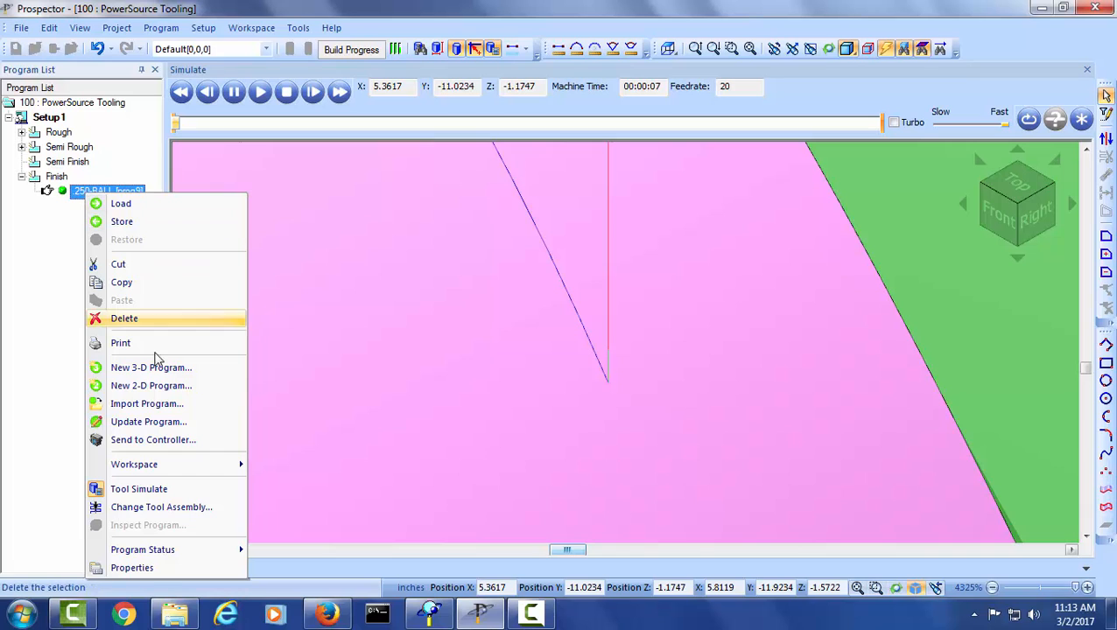
left_click(167, 423)
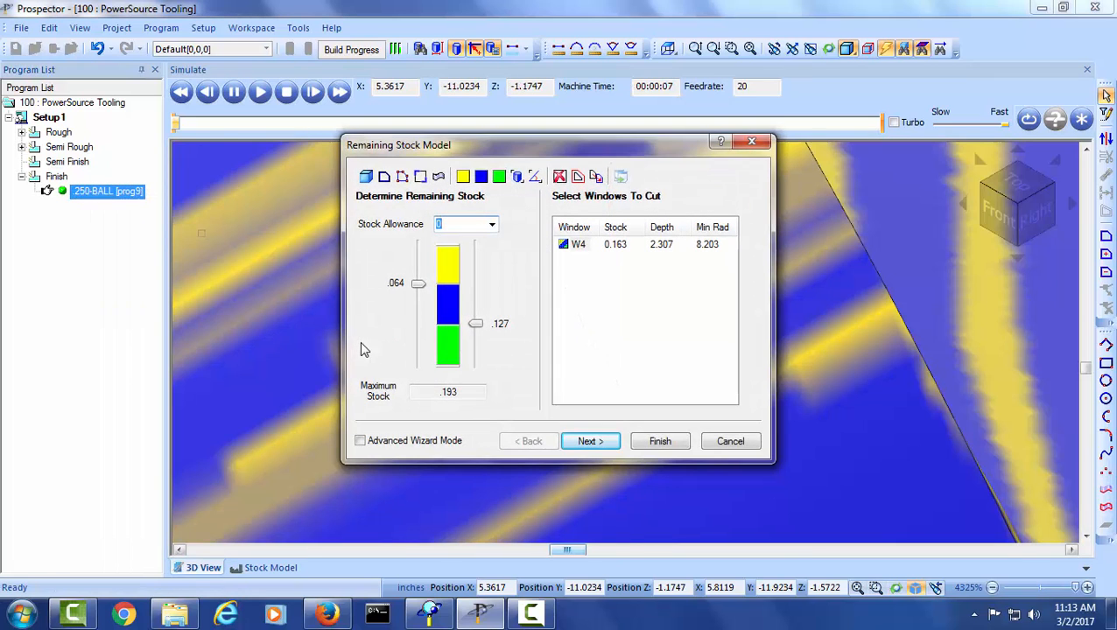
left_click(598, 444)
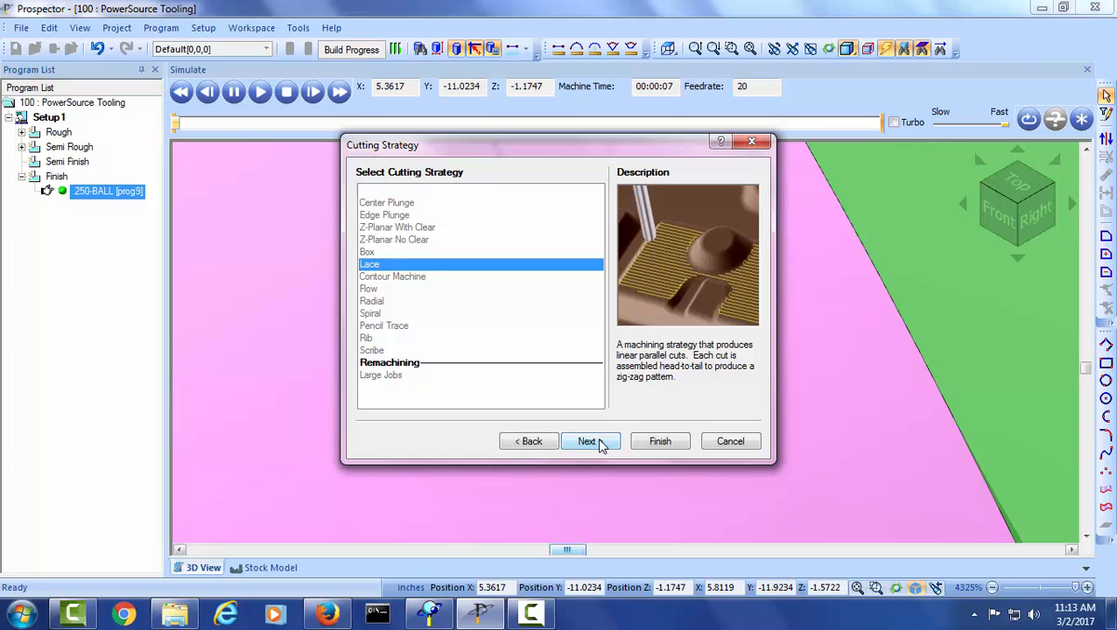
left_click(599, 445)
left_click(598, 444)
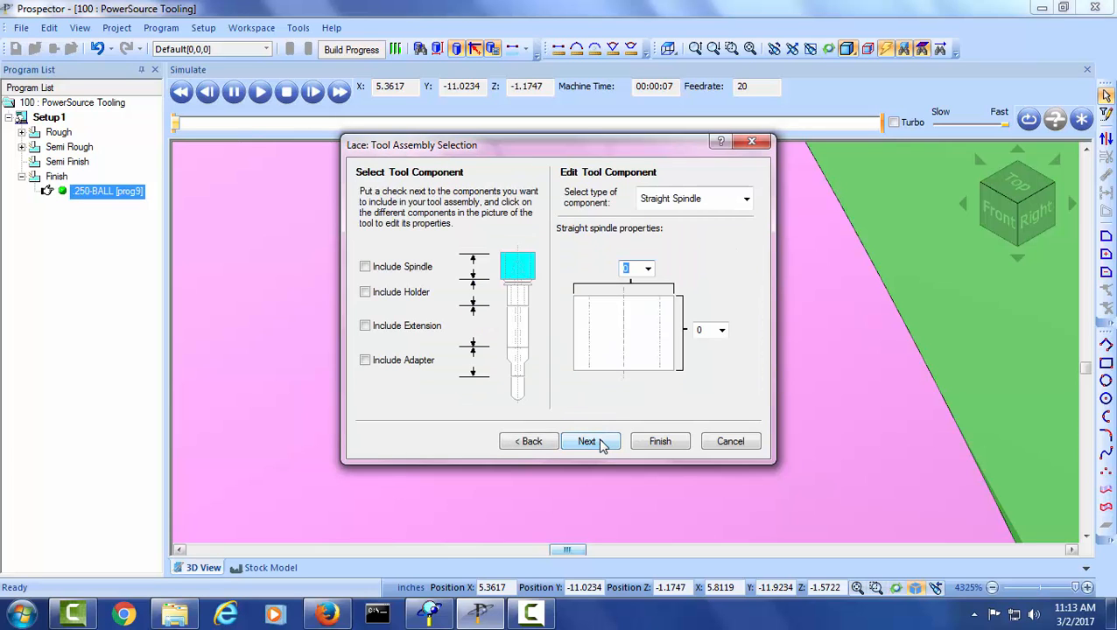
left_click(598, 445)
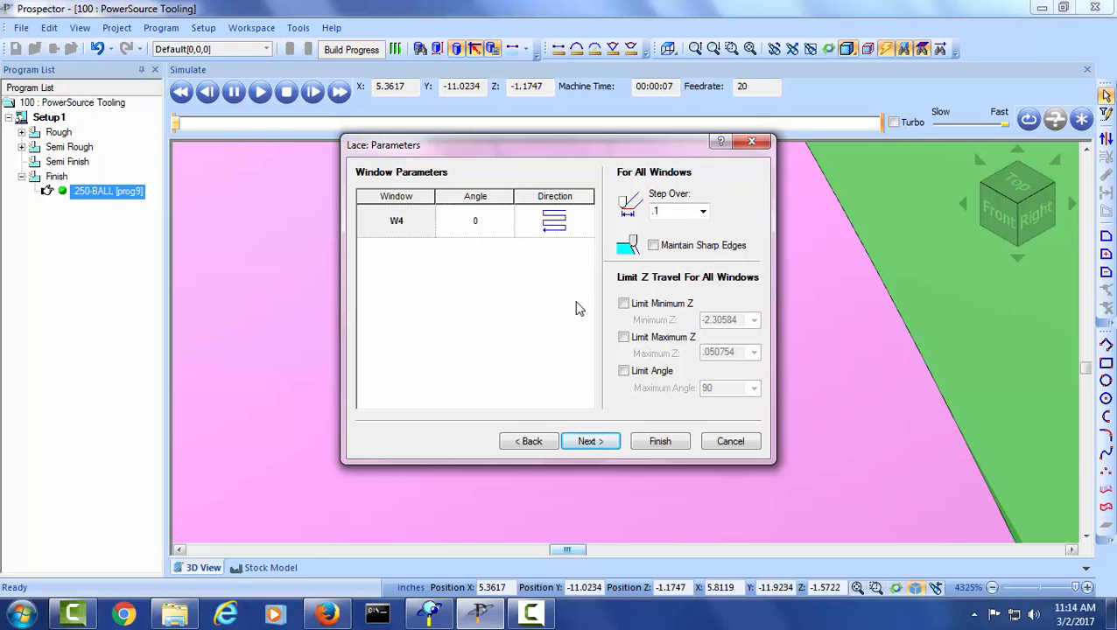
left_click(591, 442)
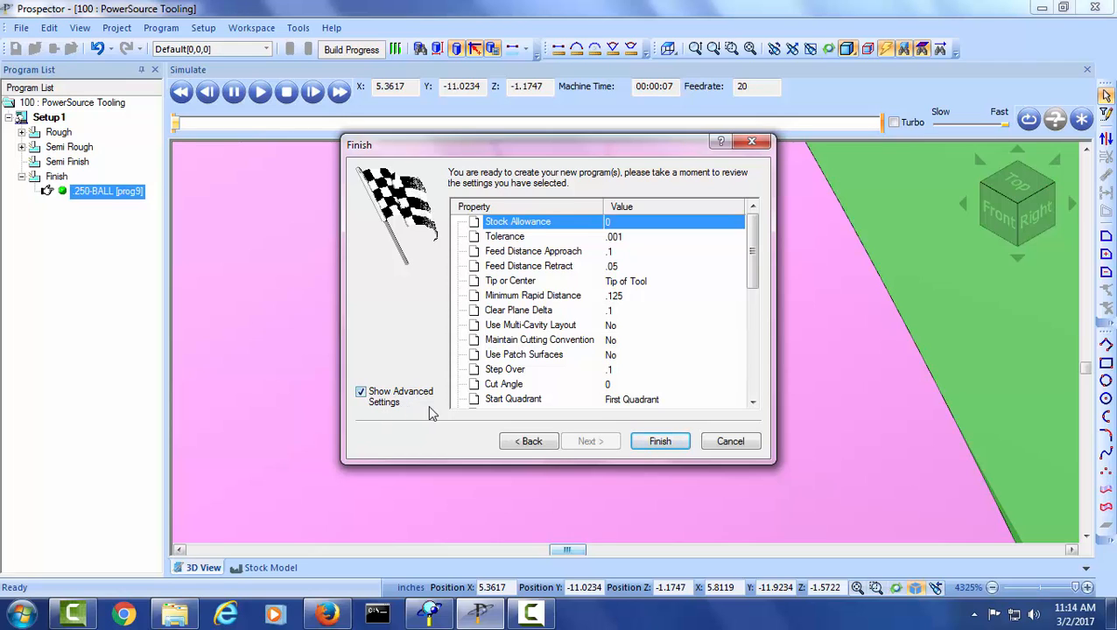
- Compare the program's settings summary without and with advanced settings, leaving the advanced settings shown
left_click(361, 392)
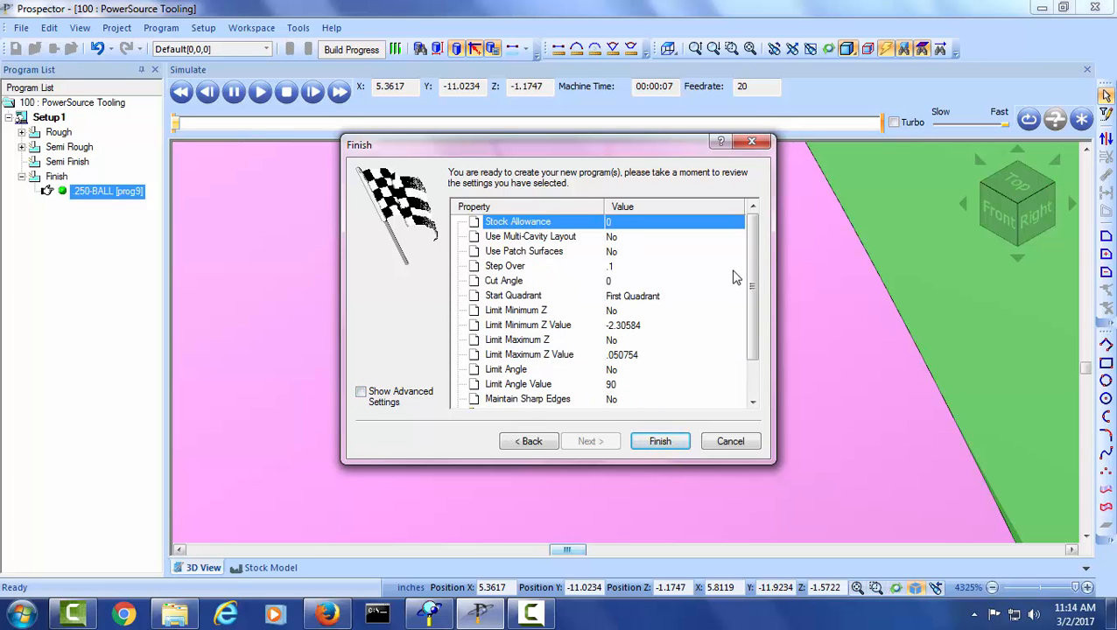
mouse_move(752, 243)
left_mouse_down()
mouse_move(754, 278)
mouse_move(754, 224)
mouse_move(759, 306)
mouse_move(756, 252)
left_mouse_up()
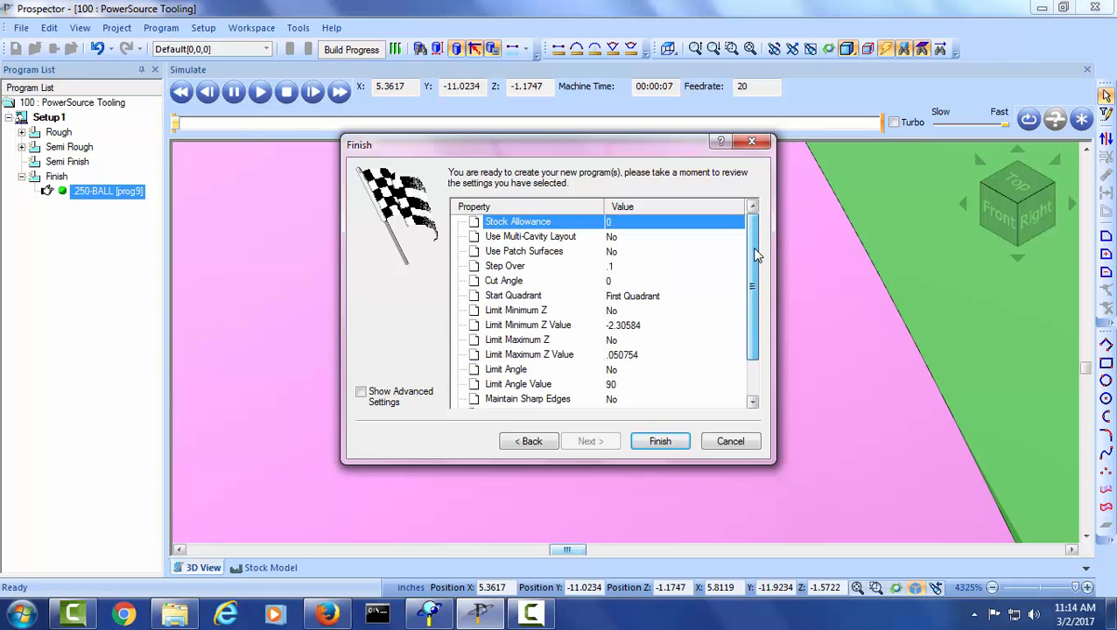
left_click(361, 393)
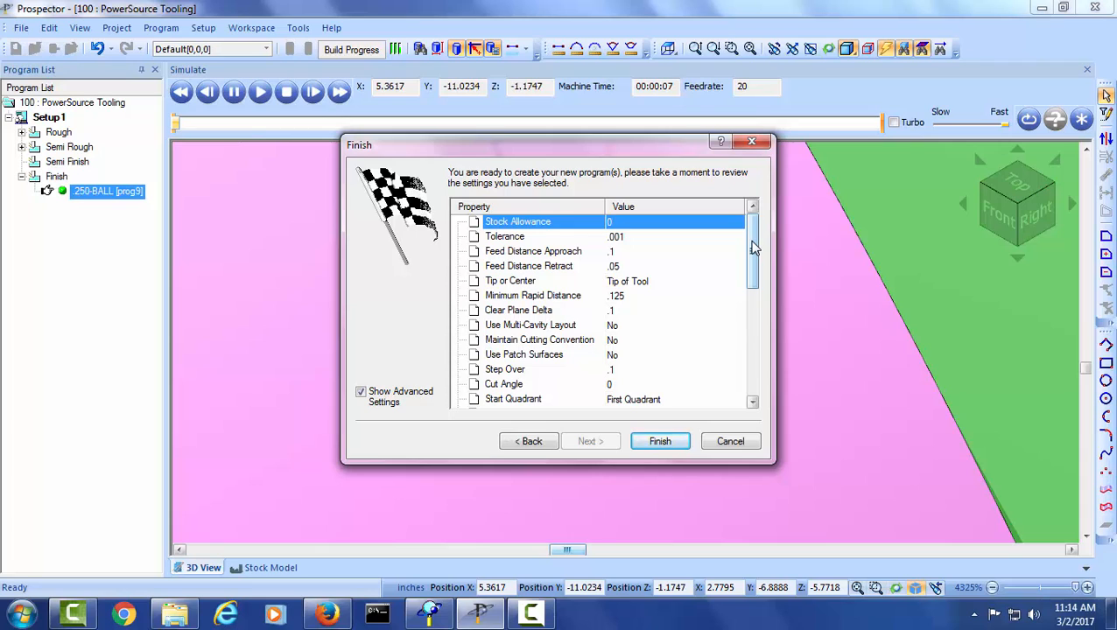
left_click_drag(752, 246, 752, 274)
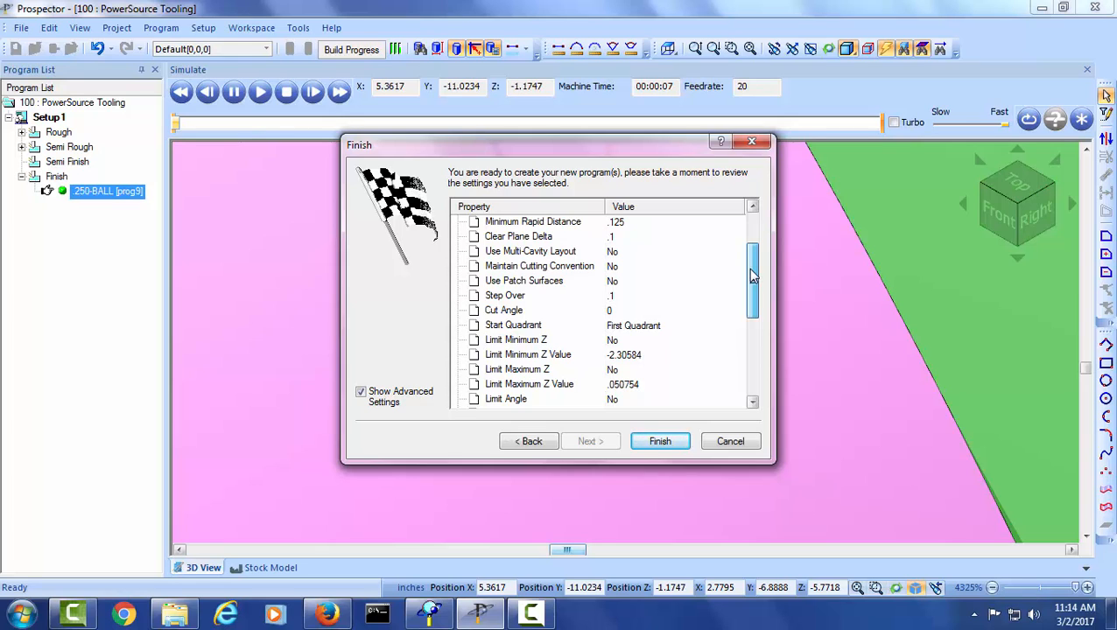
left_click_drag(753, 276, 753, 262)
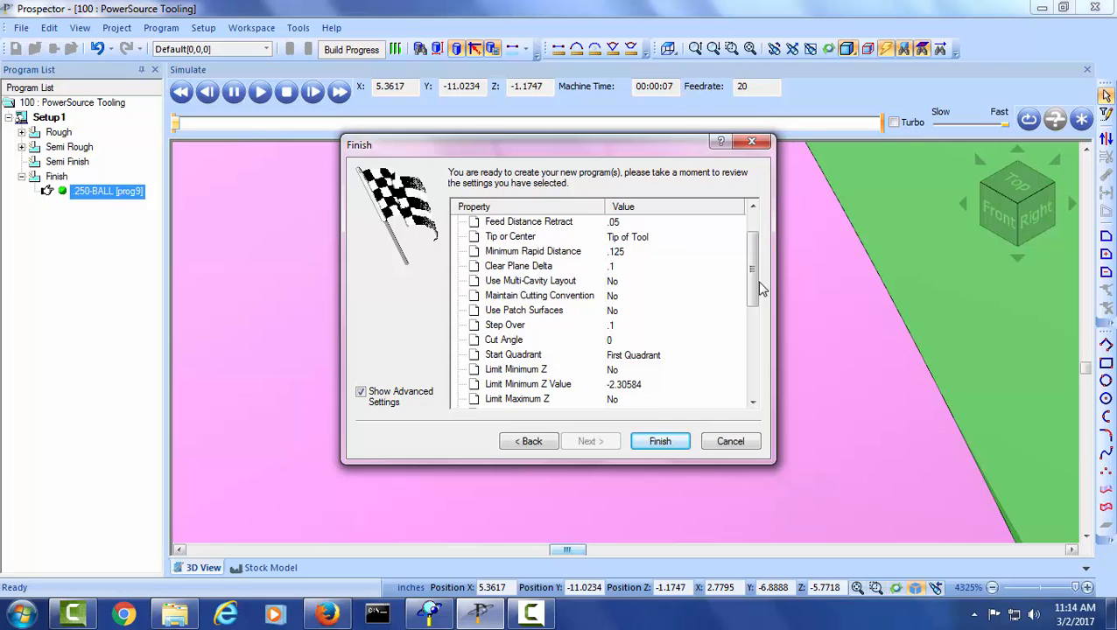
left_click_drag(754, 276, 754, 258)
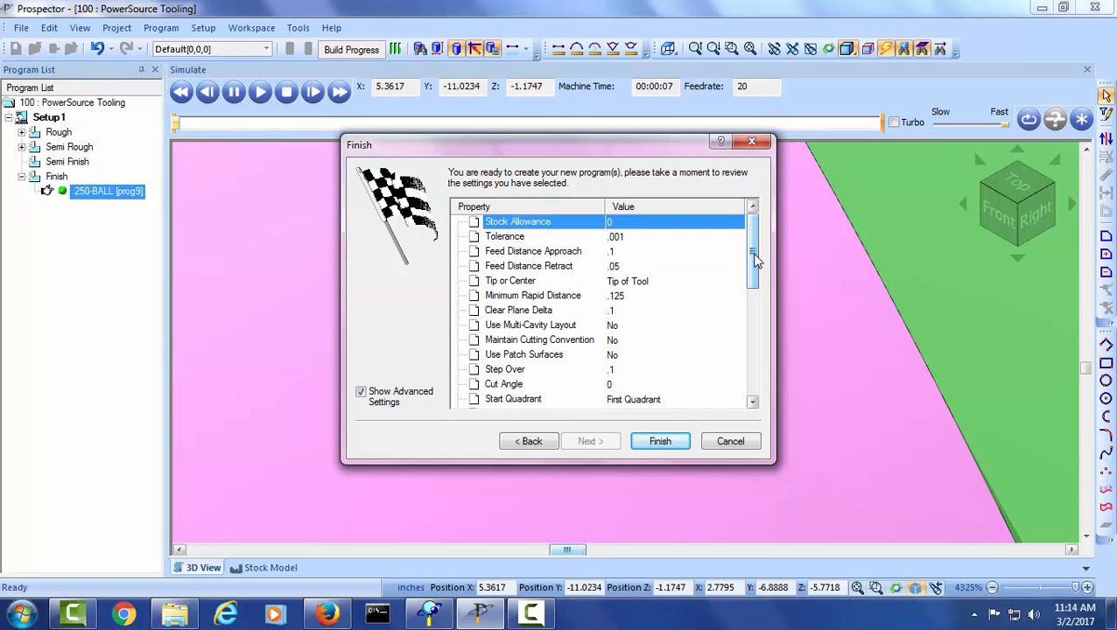
- Update the .250-BALL program with a Feed Distance Approach of .25, then recalculate it and display its toolpath
left_click(548, 252)
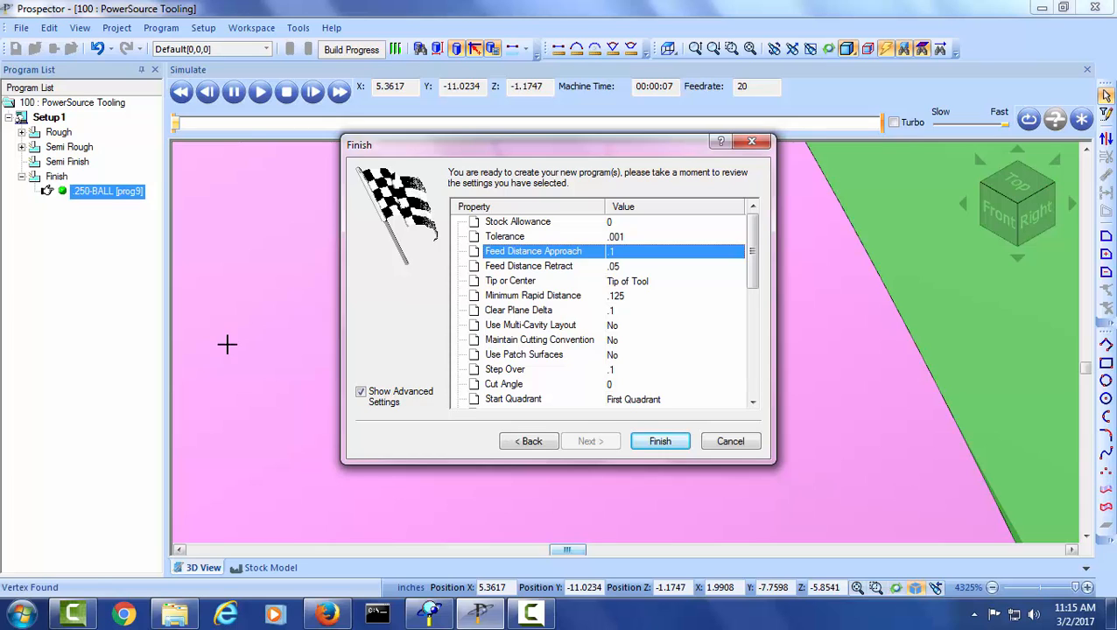
left_click(623, 254)
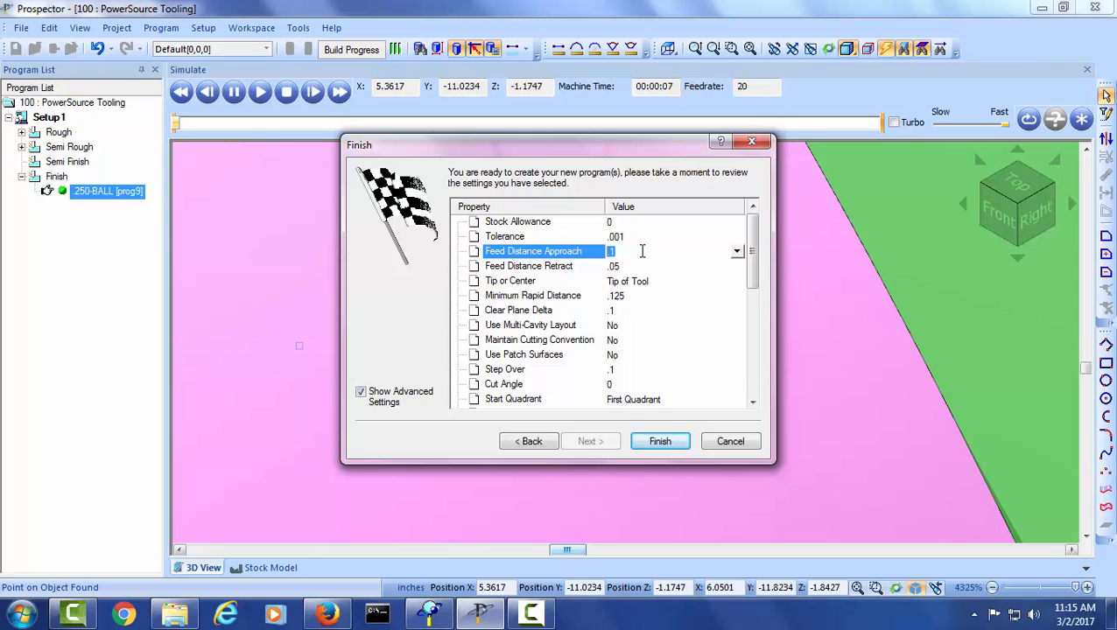
key("BackSpace")
left_click(661, 443)
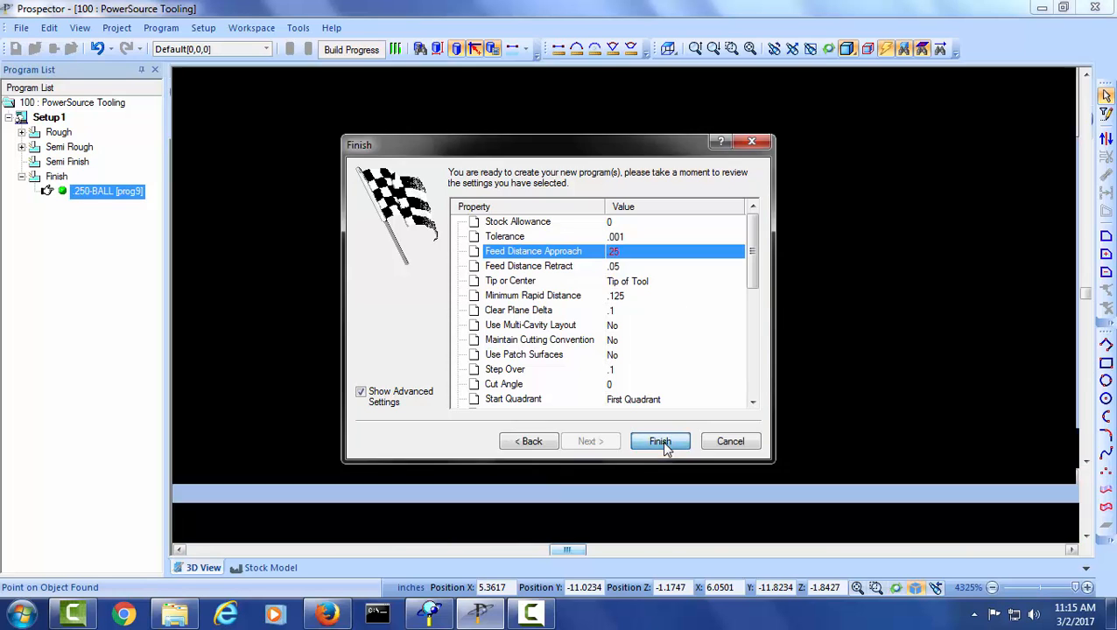
left_click(289, 49)
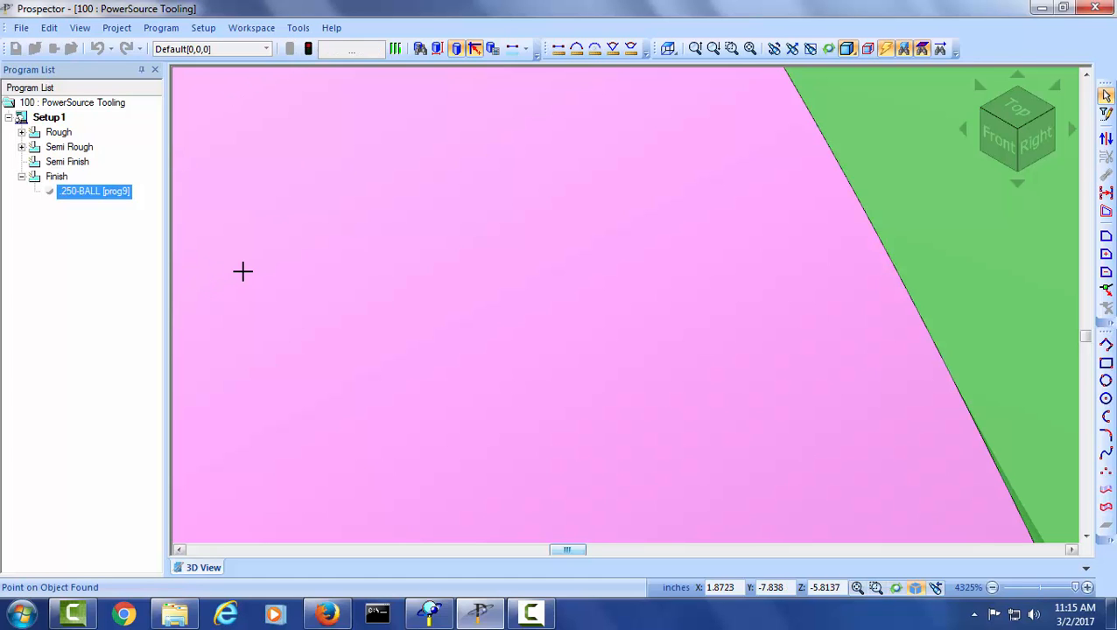
double_click(123, 194)
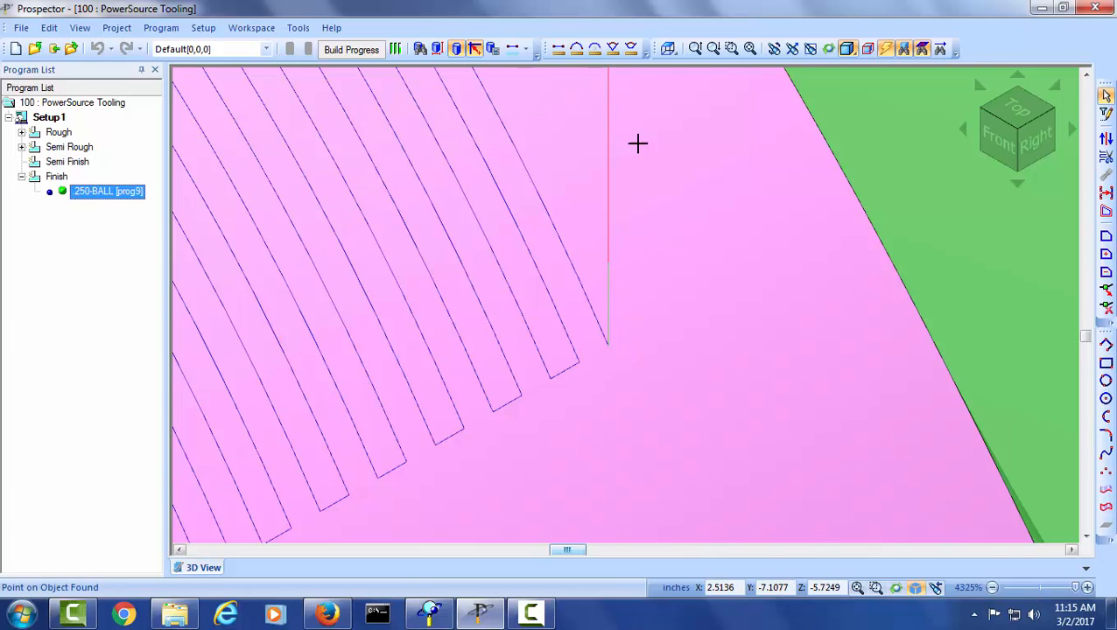
- Measure the vertical feed approach move at the start of the recalculated toolpath
left_click(557, 49)
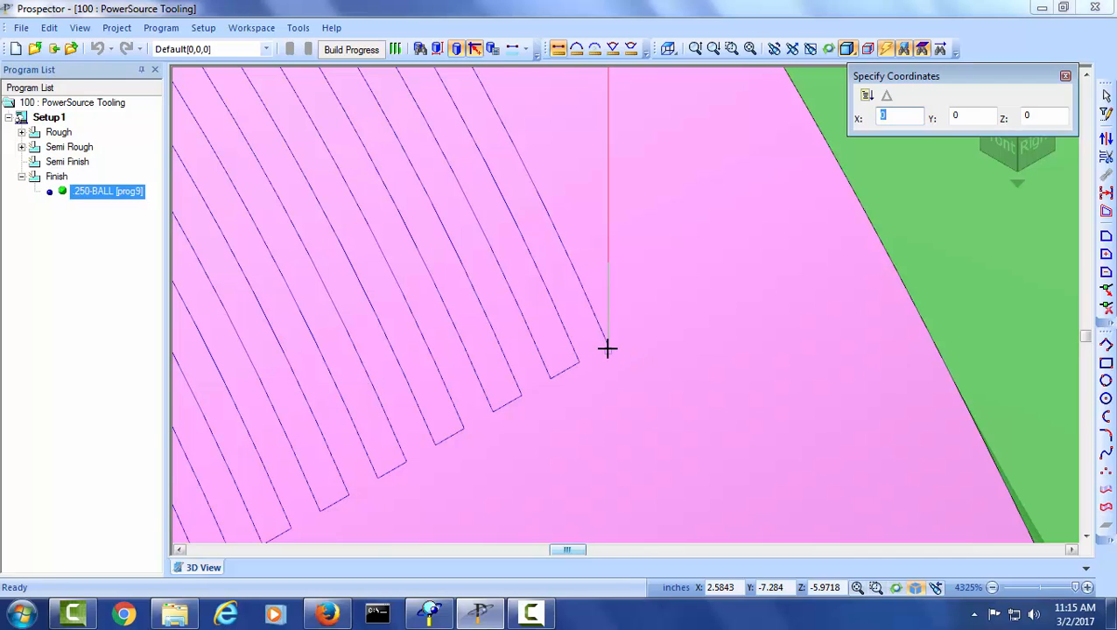
left_click(605, 259)
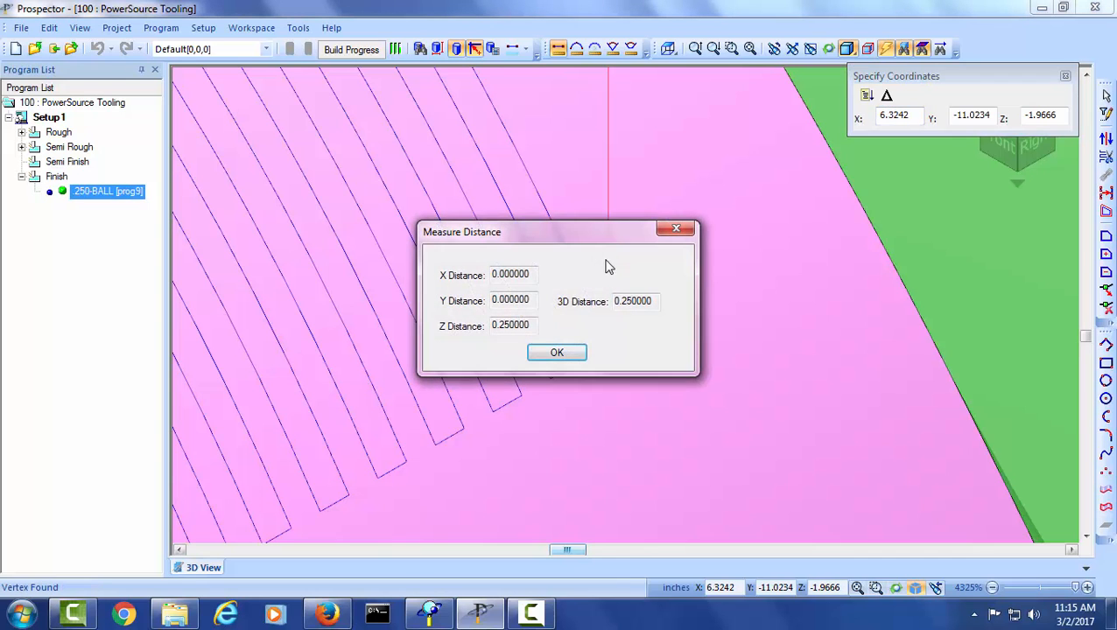
left_click(544, 351)
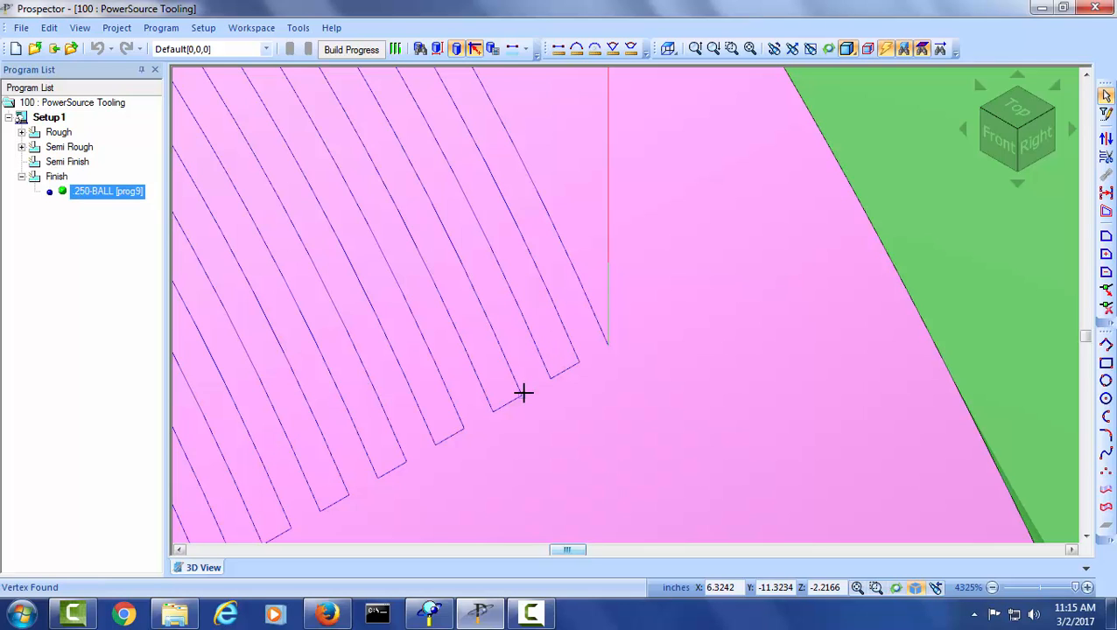
- In PowerSource Insight, display the Lace strategy defaults for P20 Plastic Injection Mold, Basic Machining, Finish
left_click(433, 615)
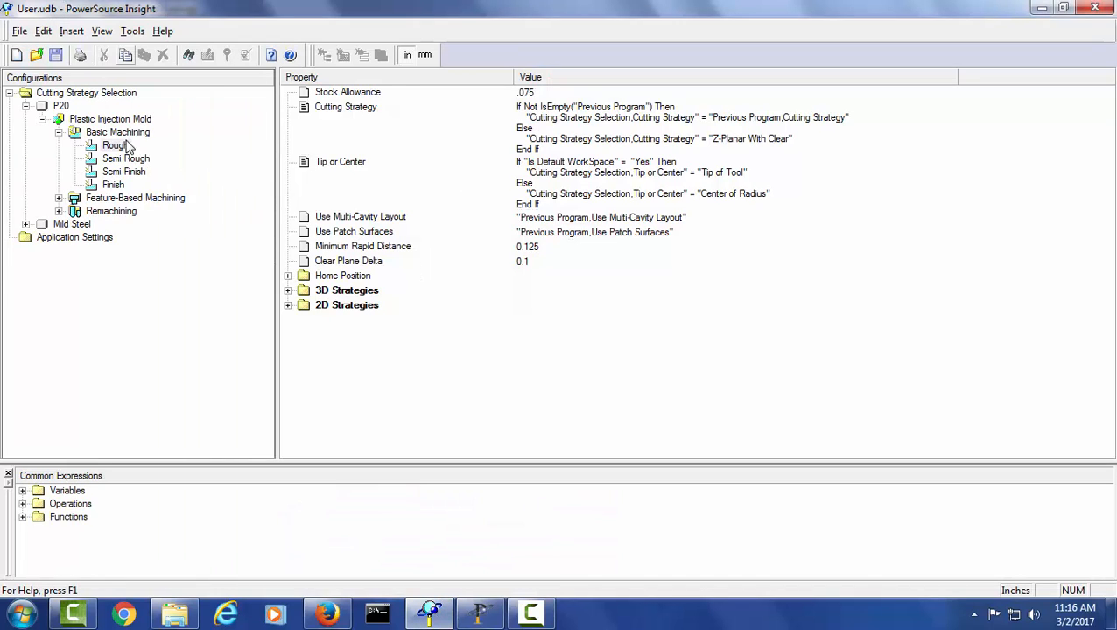
left_click(112, 187)
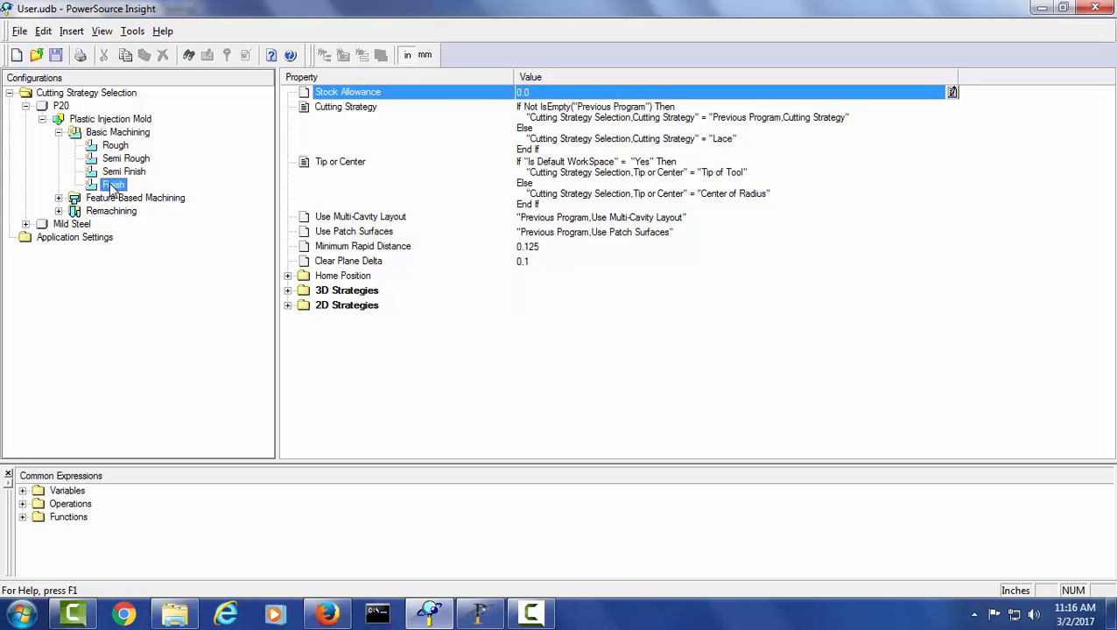
left_click(288, 290)
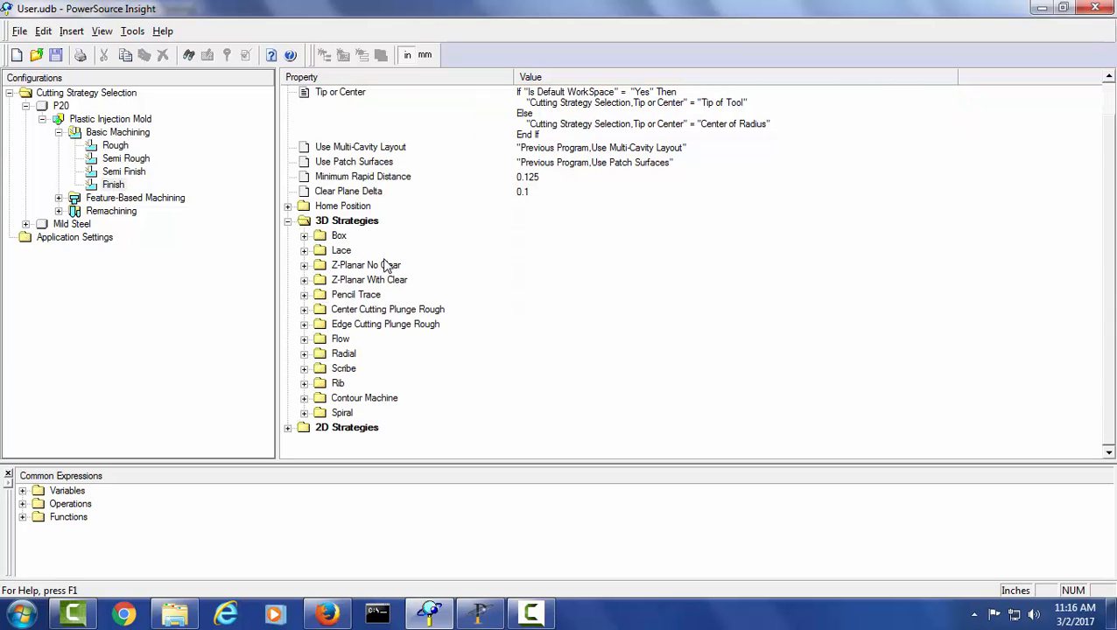
left_click(304, 251)
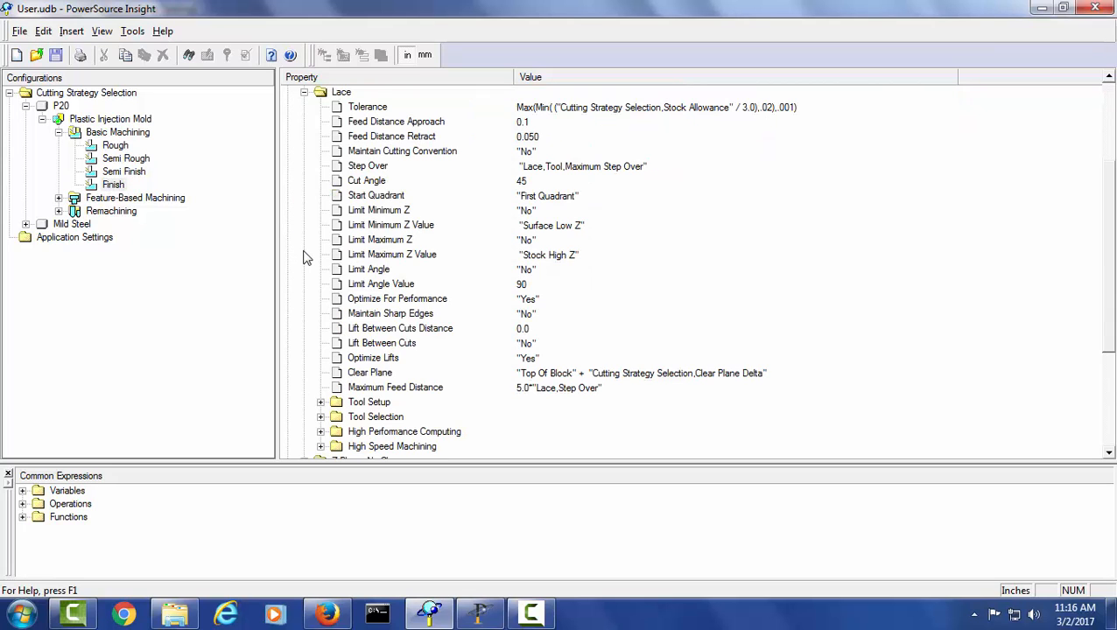
- Set the Lace Feed Distance Approach default to .5 and save the user database
left_click(423, 124)
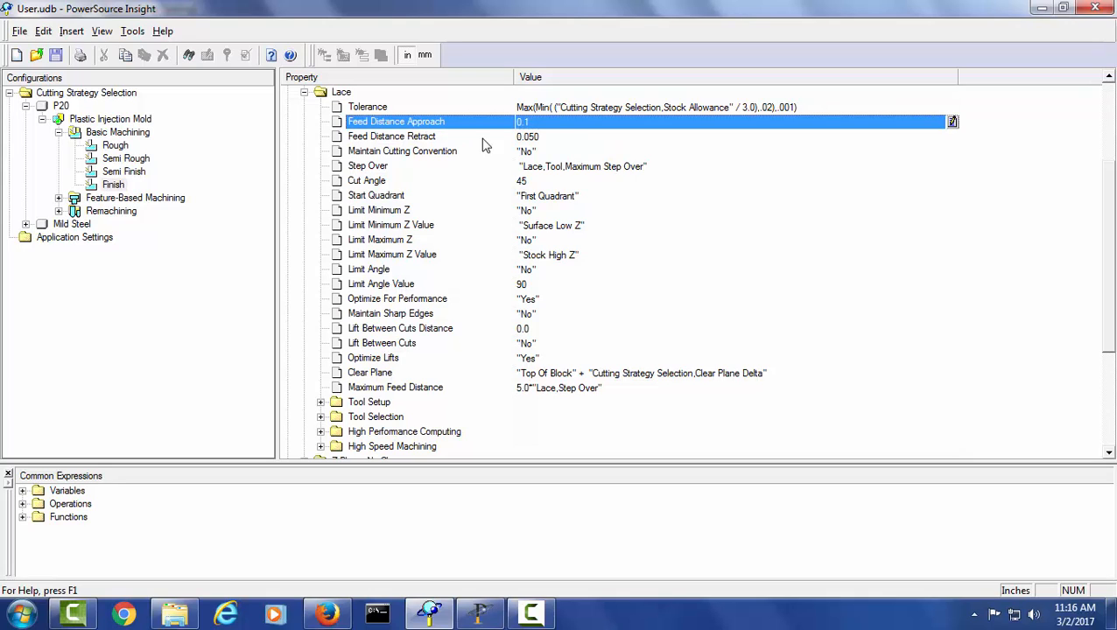
left_click(560, 124)
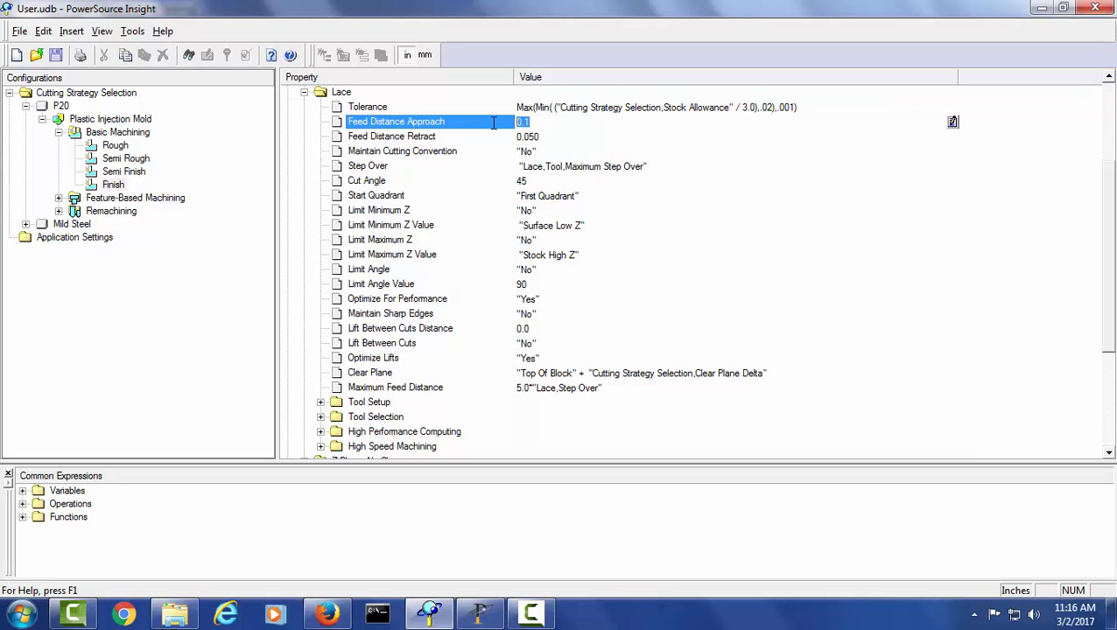
key("BackSpace")
key("Return")
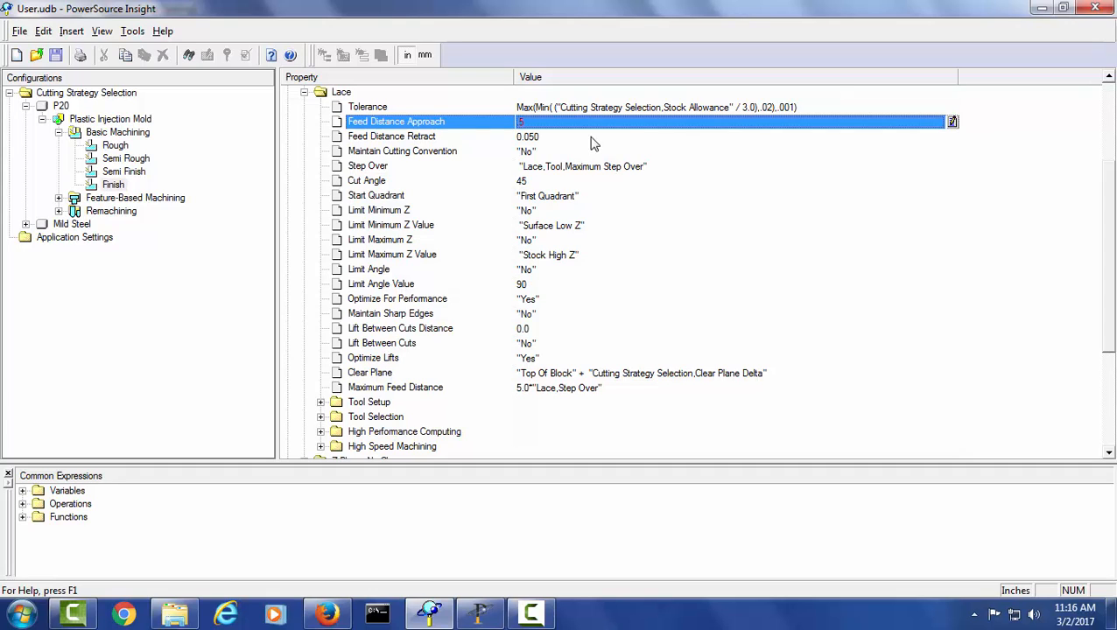
left_click(61, 58)
- Switch to Prospector, unload the .250-BALL Finish toolpath and start a new 3-D program under Finish
key("alt+Tab")
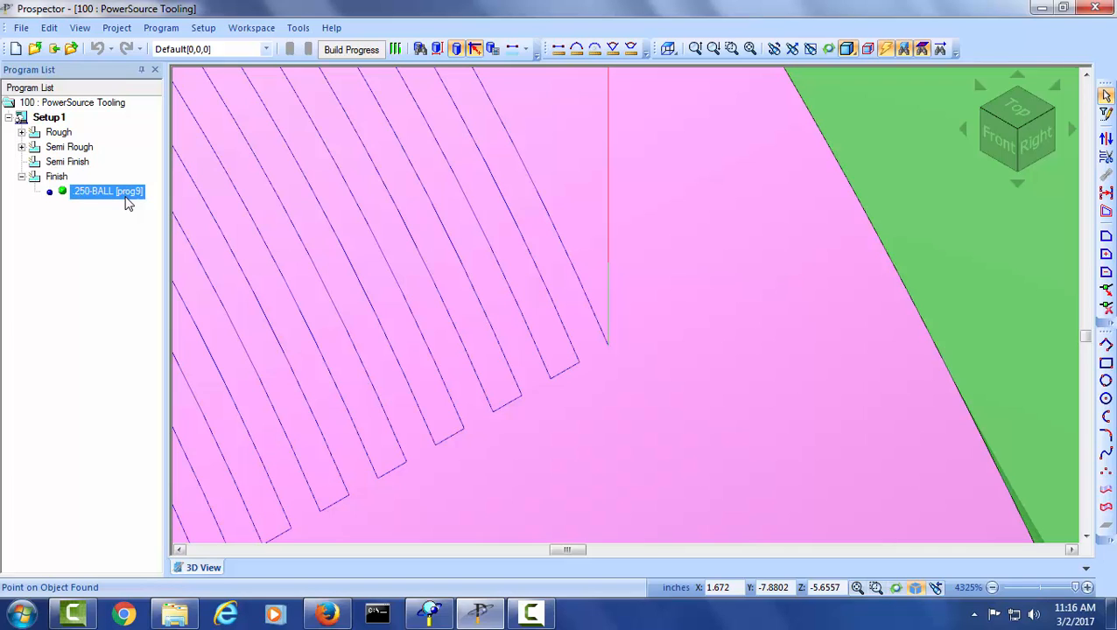
double_click(101, 193)
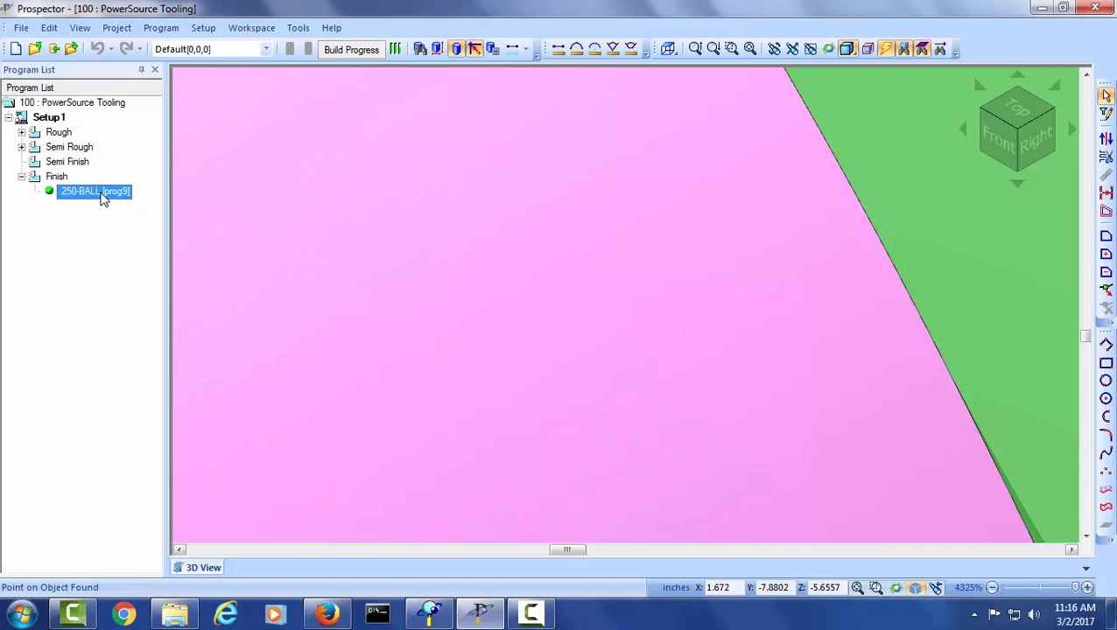
right_click(74, 194)
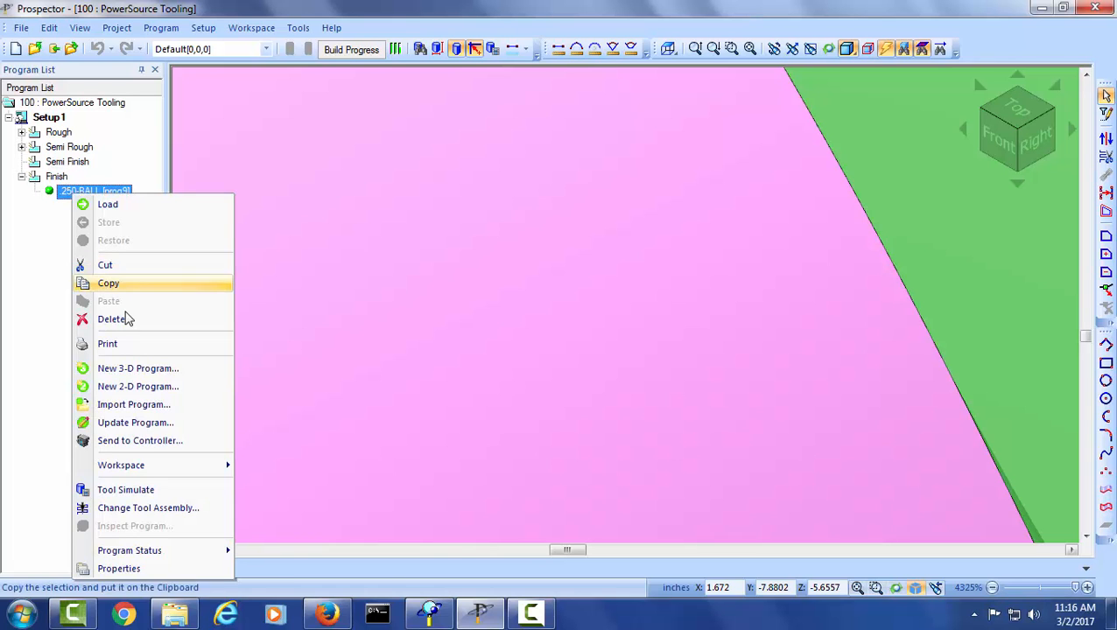
left_click(136, 371)
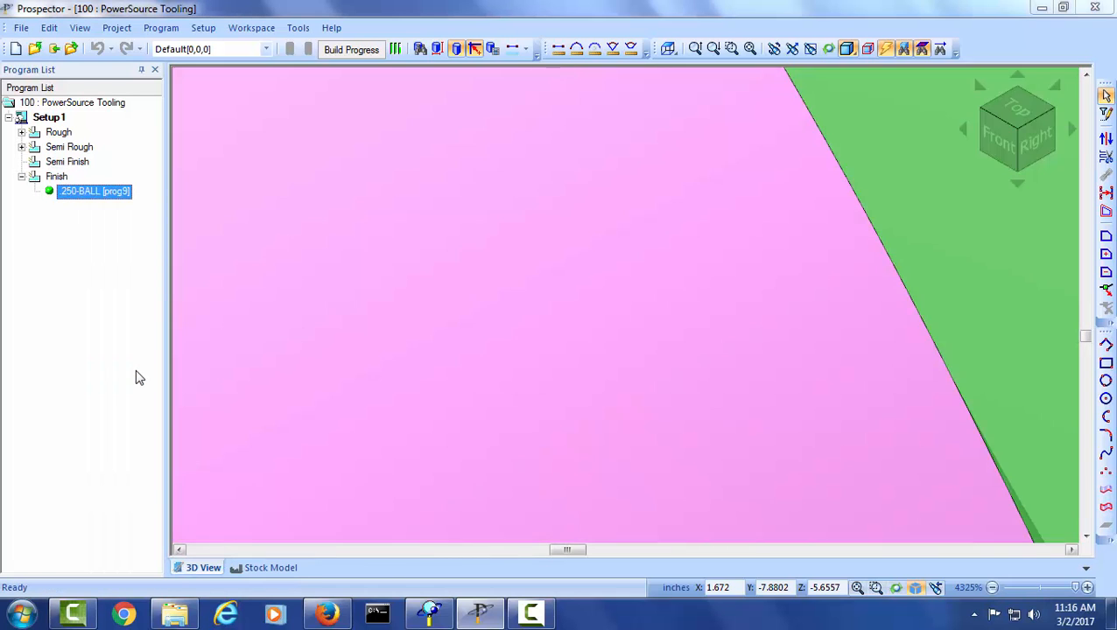
left_click_drag(498, 148, 121, 156)
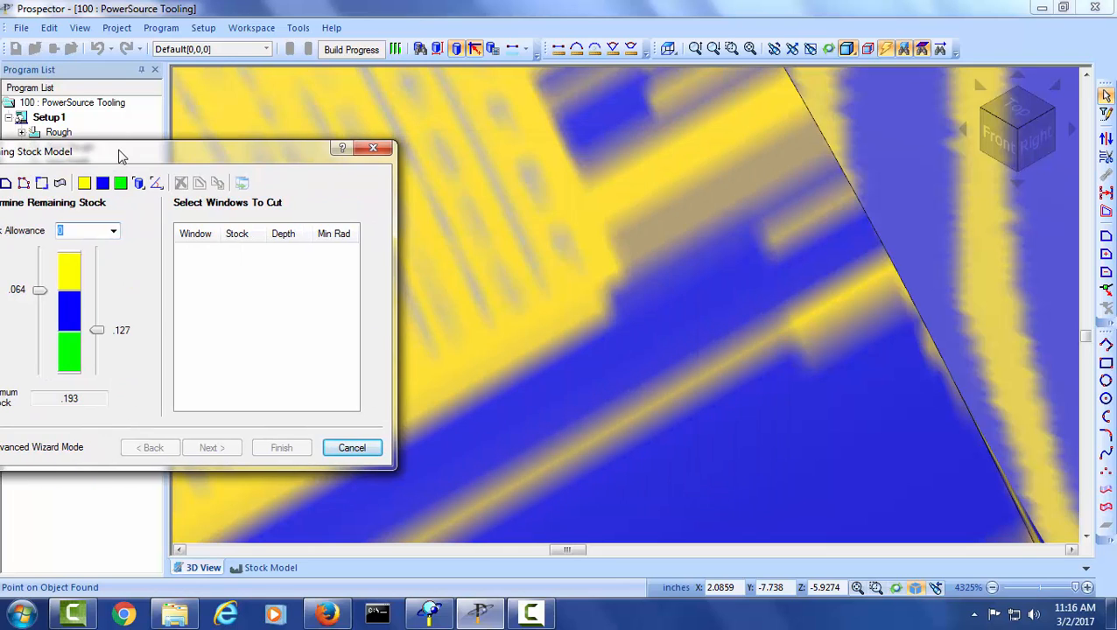
- In the top view, draw a rectangular cutting window around the curved yellow remaining-stock area in front of the cavity
right_click(601, 200)
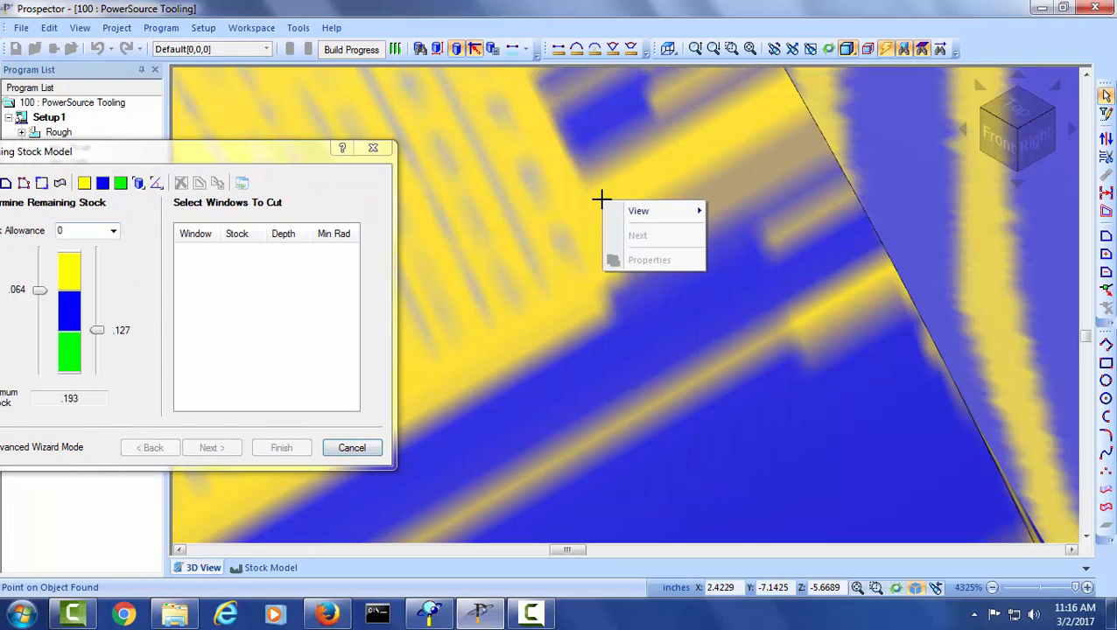
mouse_move(630, 212)
left_click(737, 280)
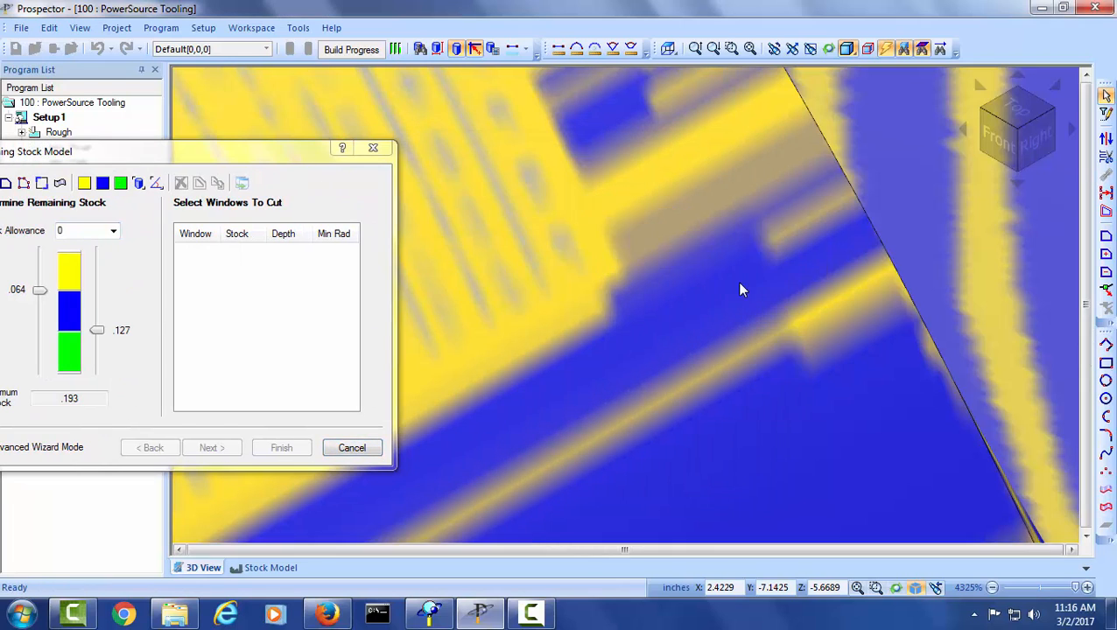
left_click(41, 182)
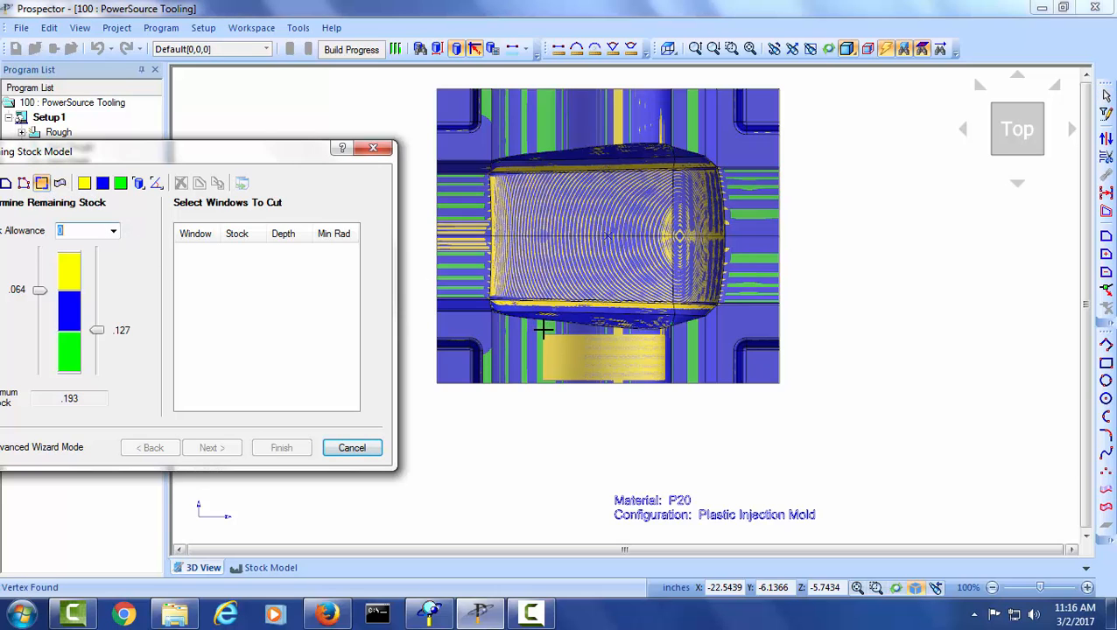
left_click_drag(543, 330, 676, 381)
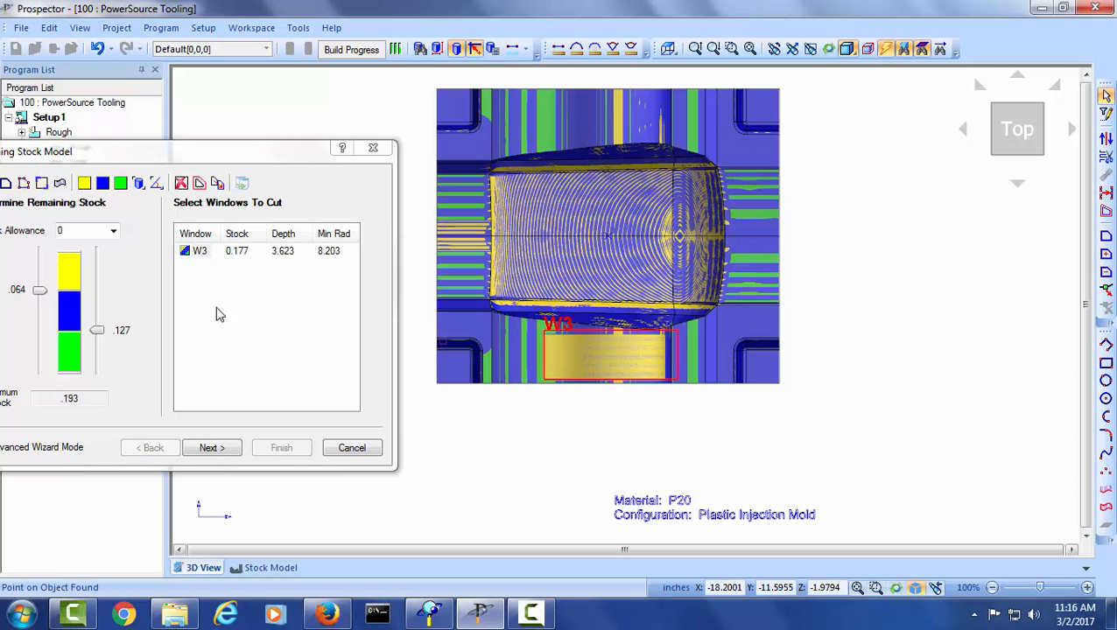
- Accept the new window, the Lace strategy and the .250-BALL tool, continuing to the Lace parameters
left_click(218, 448)
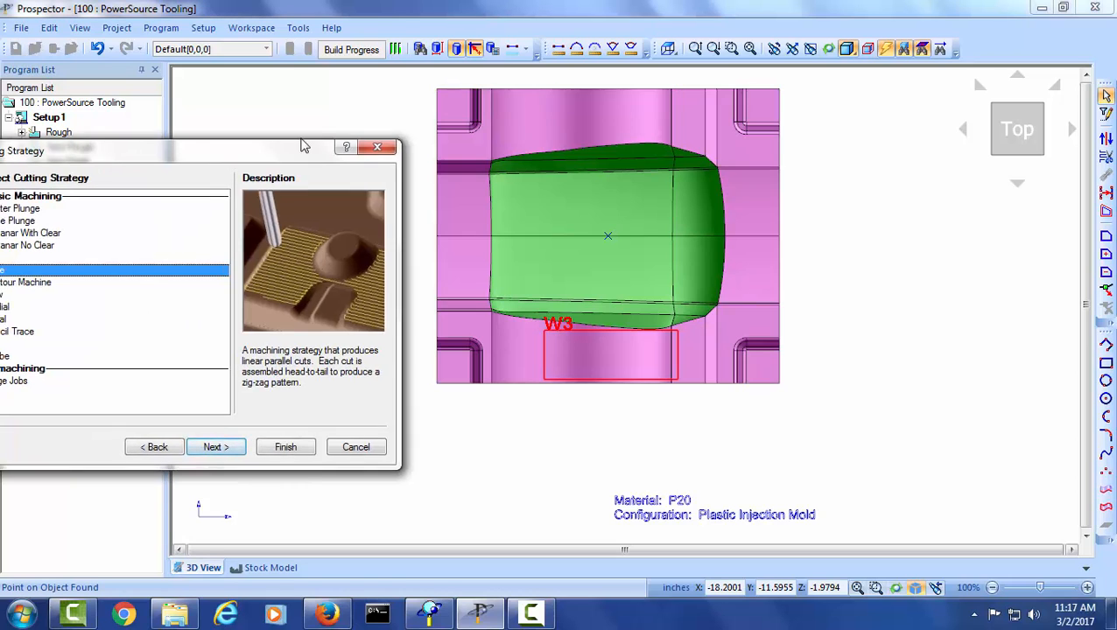
left_click(462, 410)
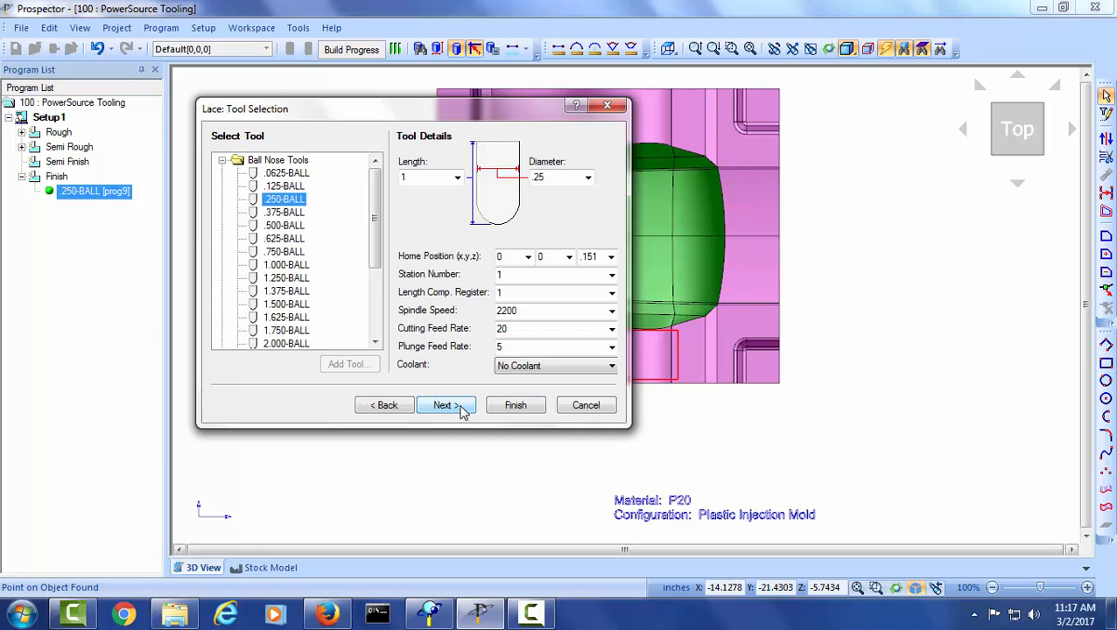
left_click(462, 407)
left_click(462, 407)
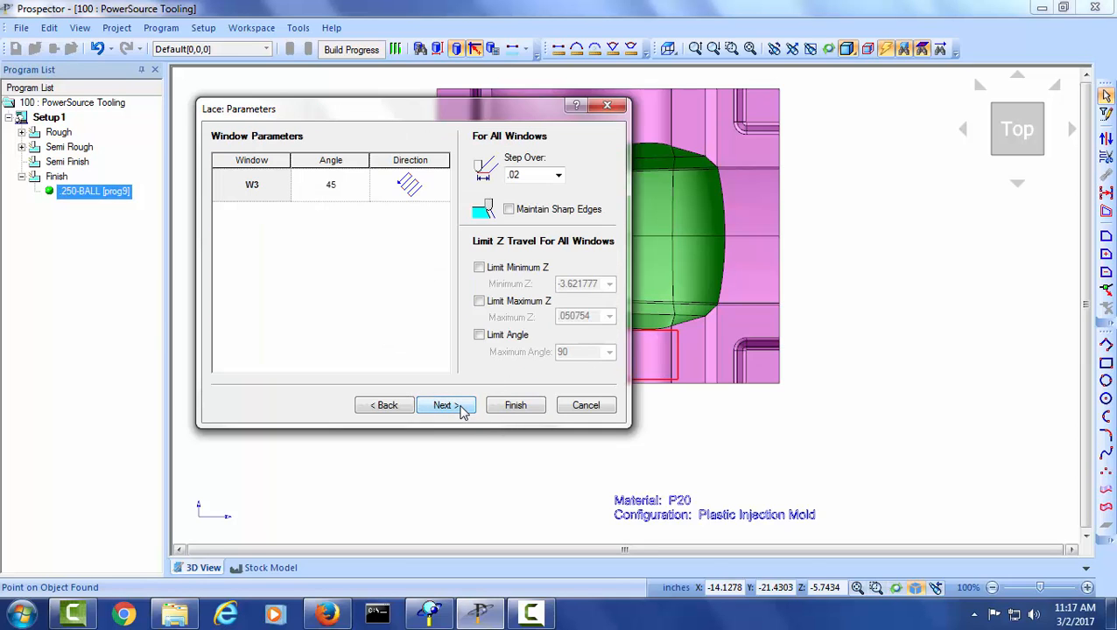
- Set the window's cut angle to 0 and the Step Over to .1, and finish the program definition
left_click(345, 194)
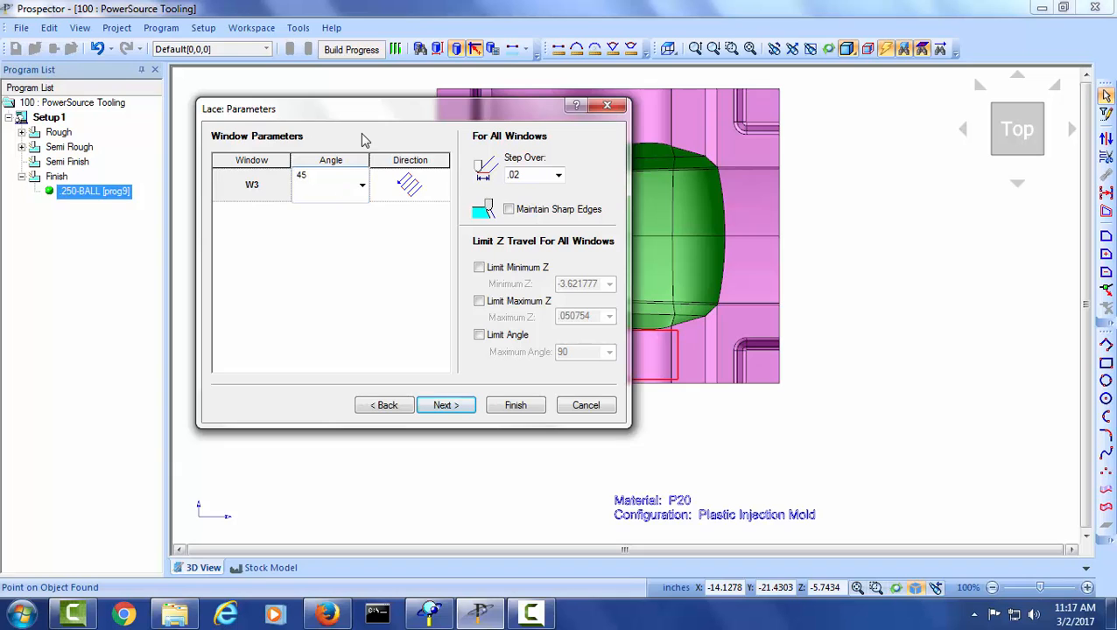
left_click(362, 184)
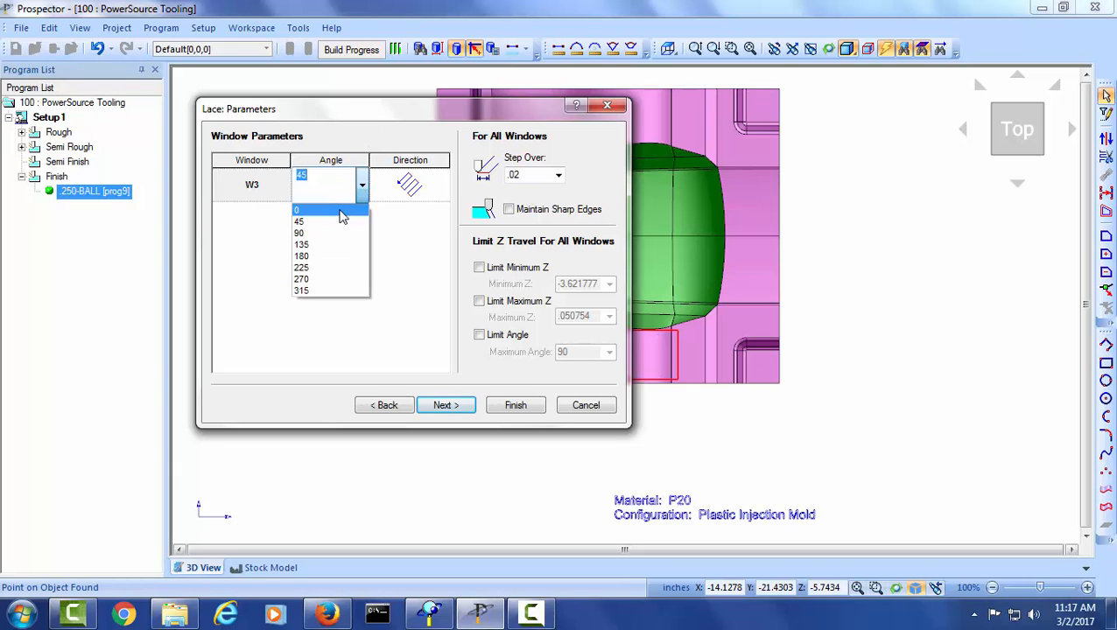
left_click(341, 212)
left_click(536, 174)
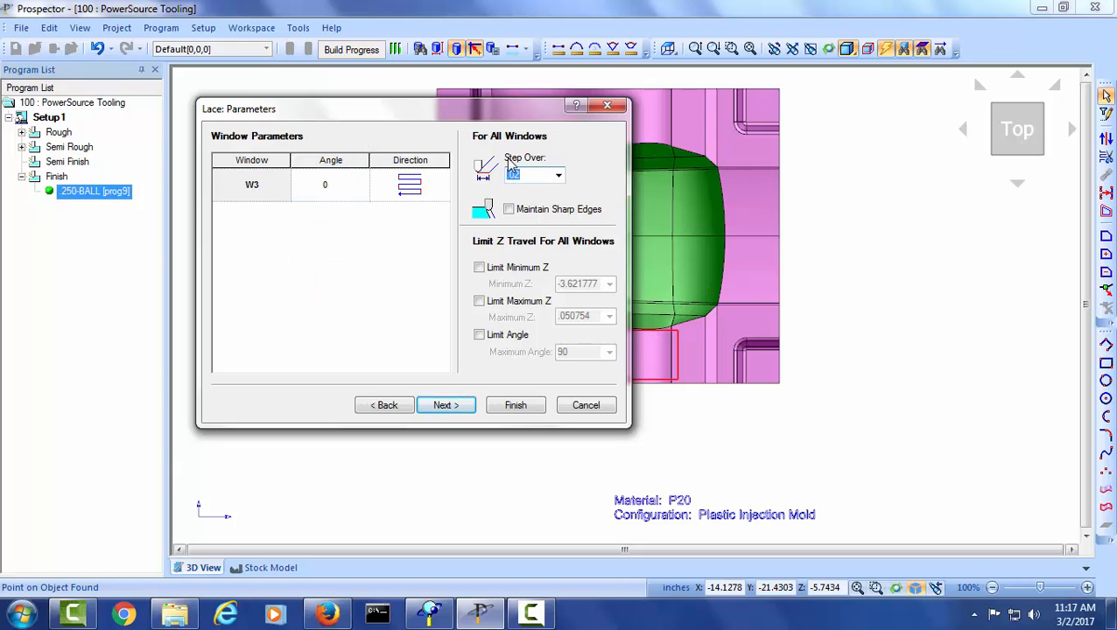
type(".1")
left_click(515, 407)
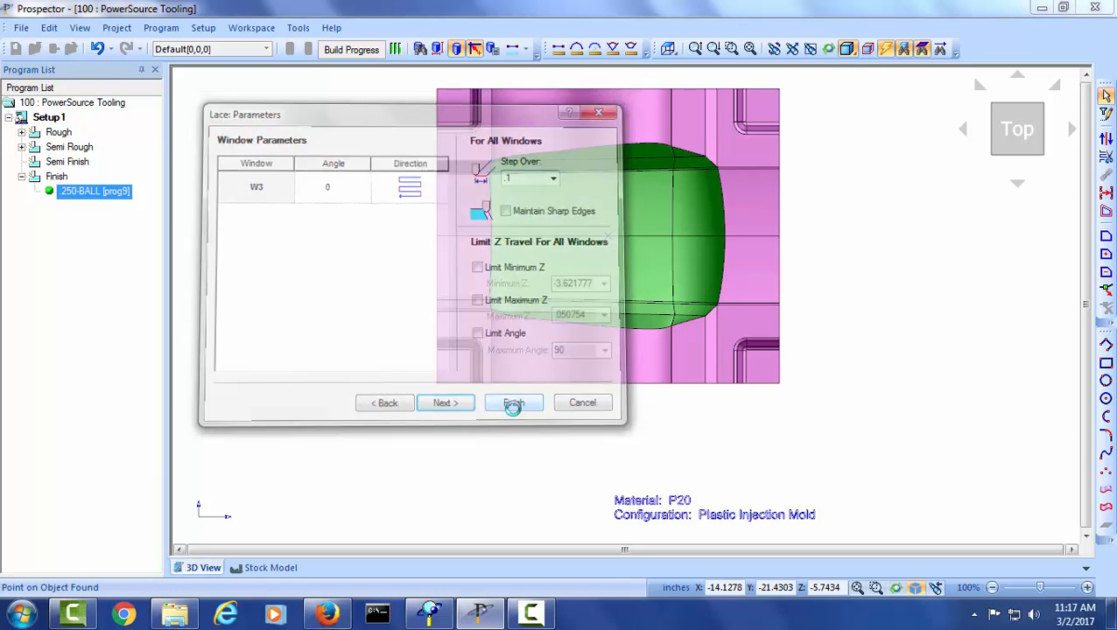
- Dismiss the next program's wizard, calculate the new .250-BALL program and display its toolpath
left_click(731, 441)
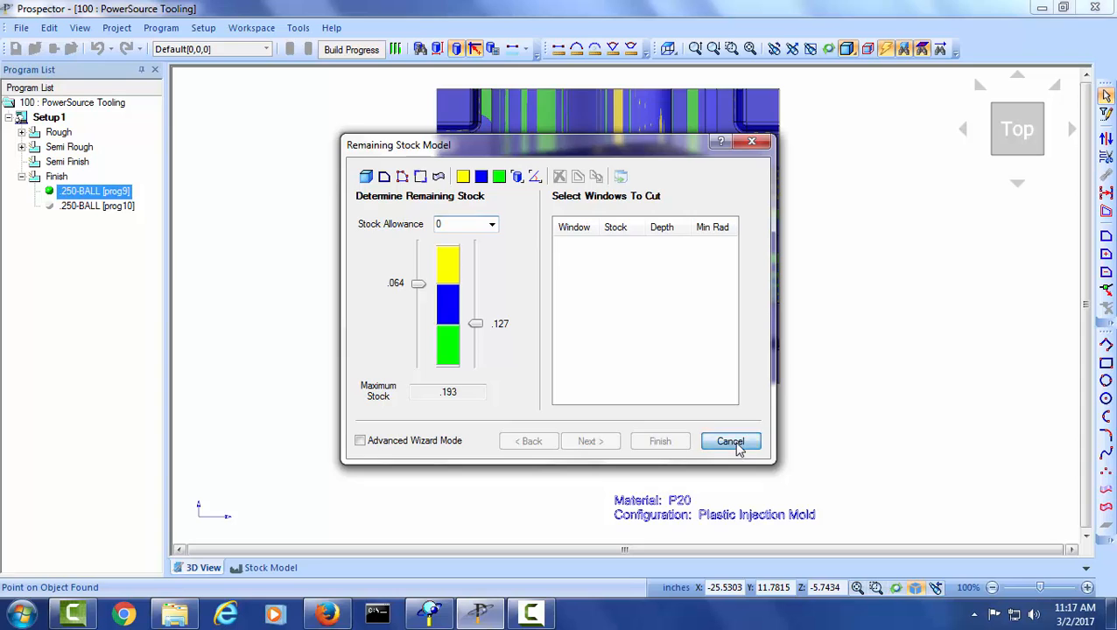
left_click(290, 50)
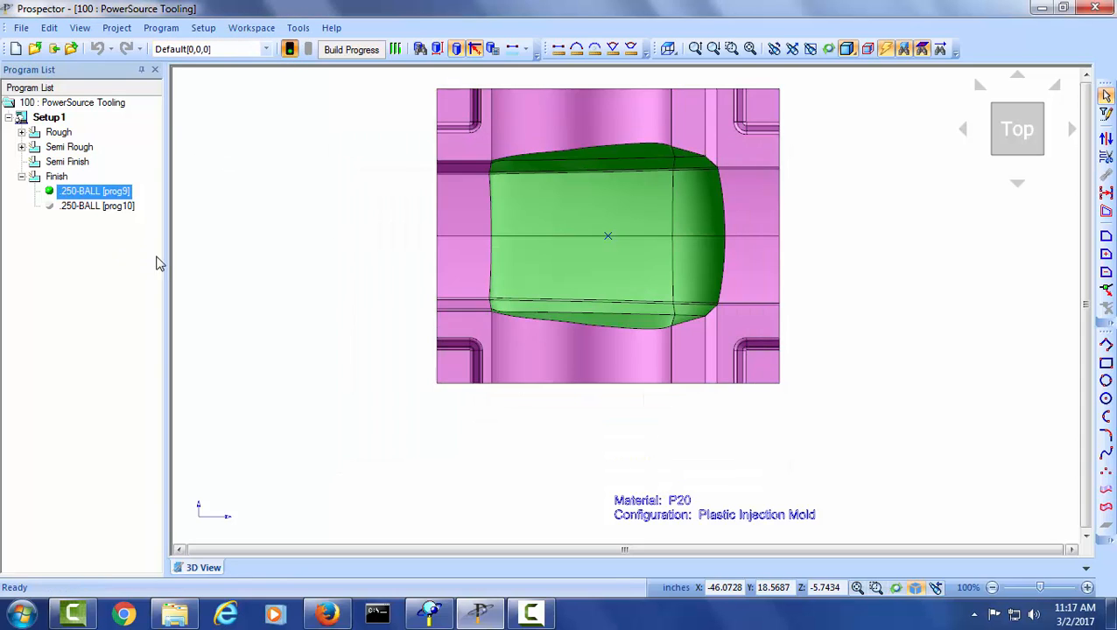
left_click(99, 209)
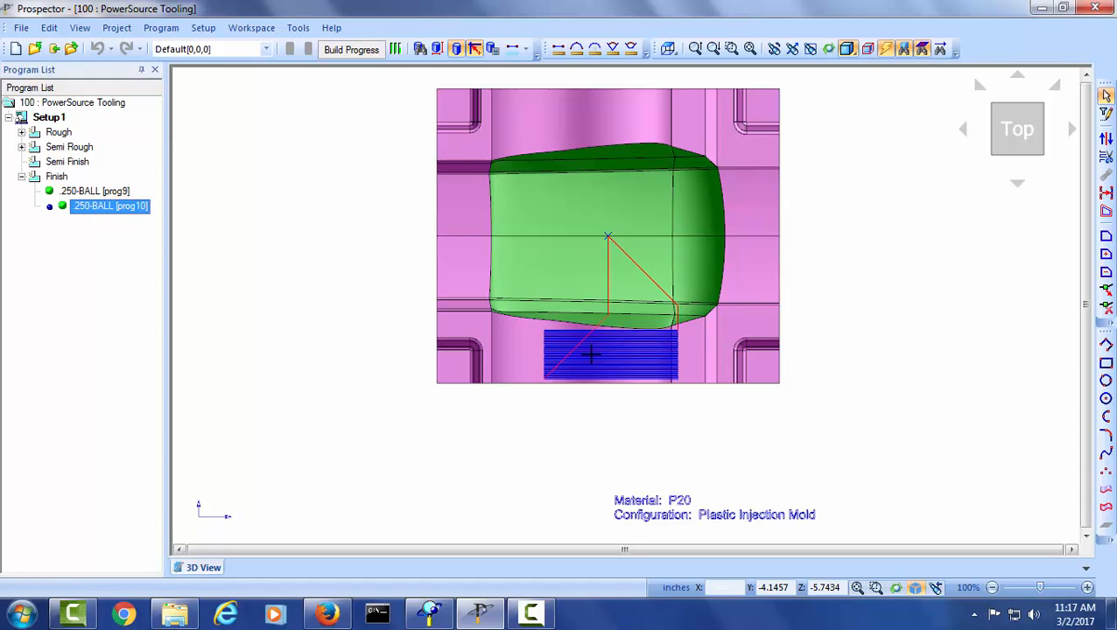
- Measure the vertical feed approach move at the start of the new Lace toolpath in the isometric view
right_click(739, 369)
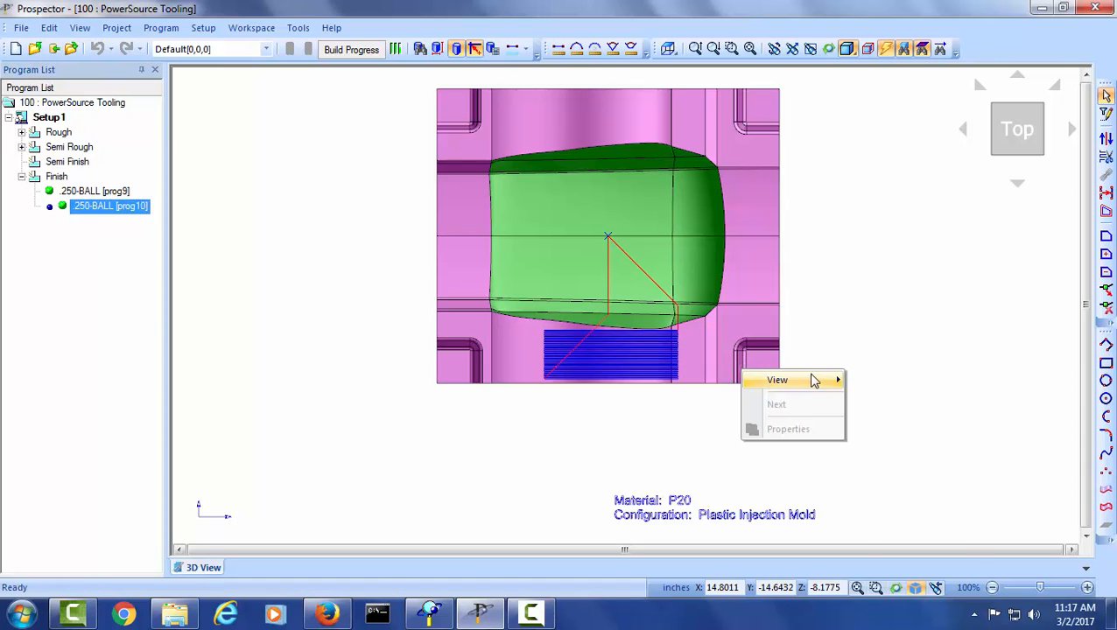
mouse_move(814, 379)
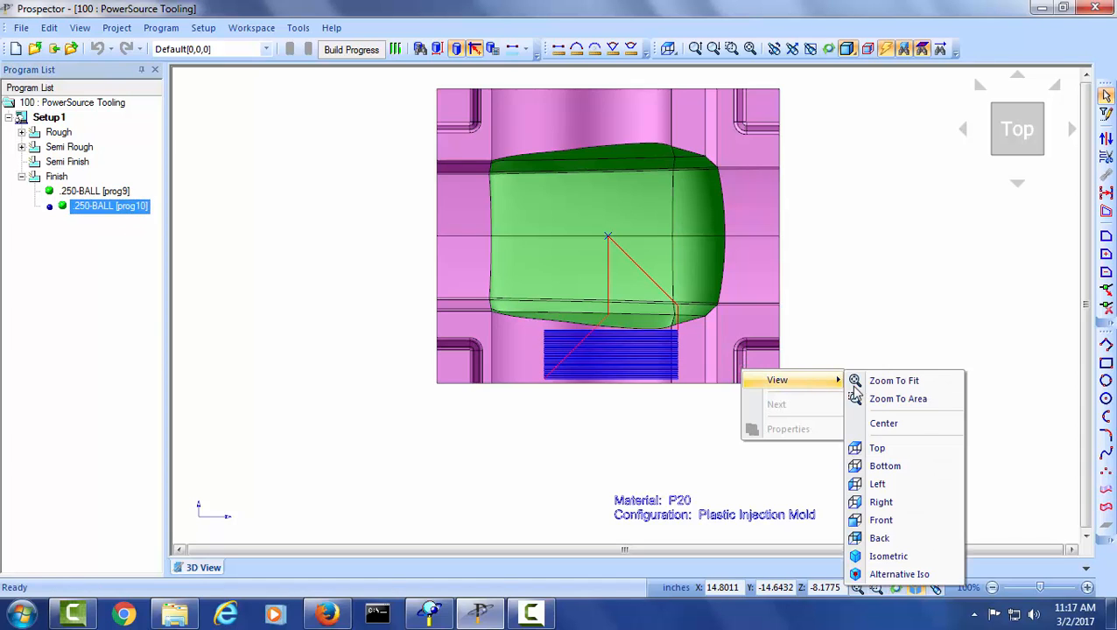
left_click(888, 557)
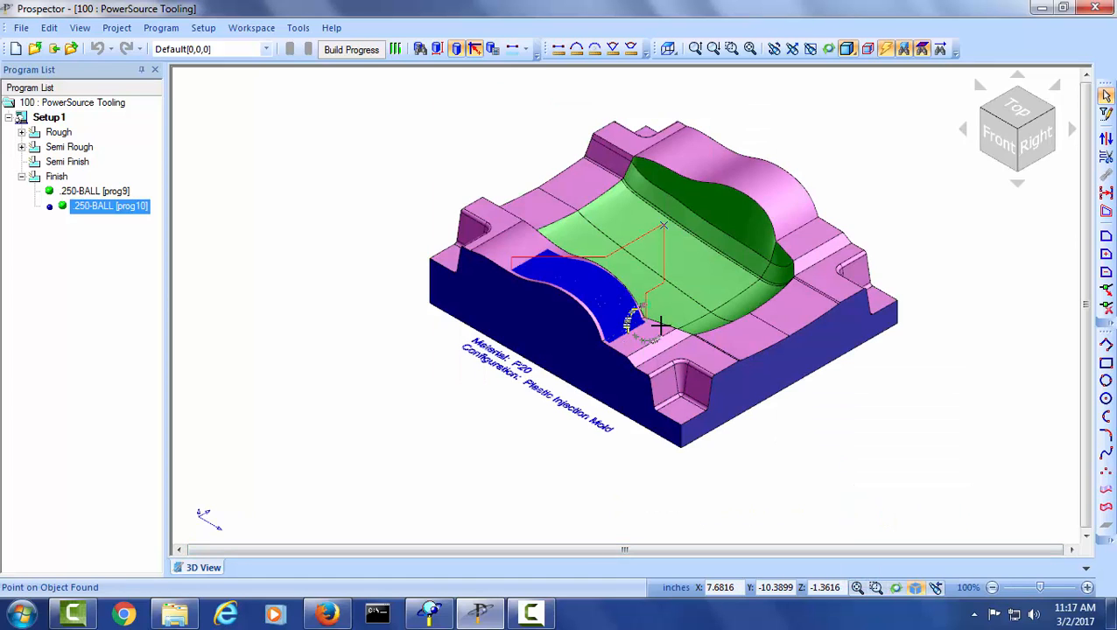
scroll(643, 304, "up", 5)
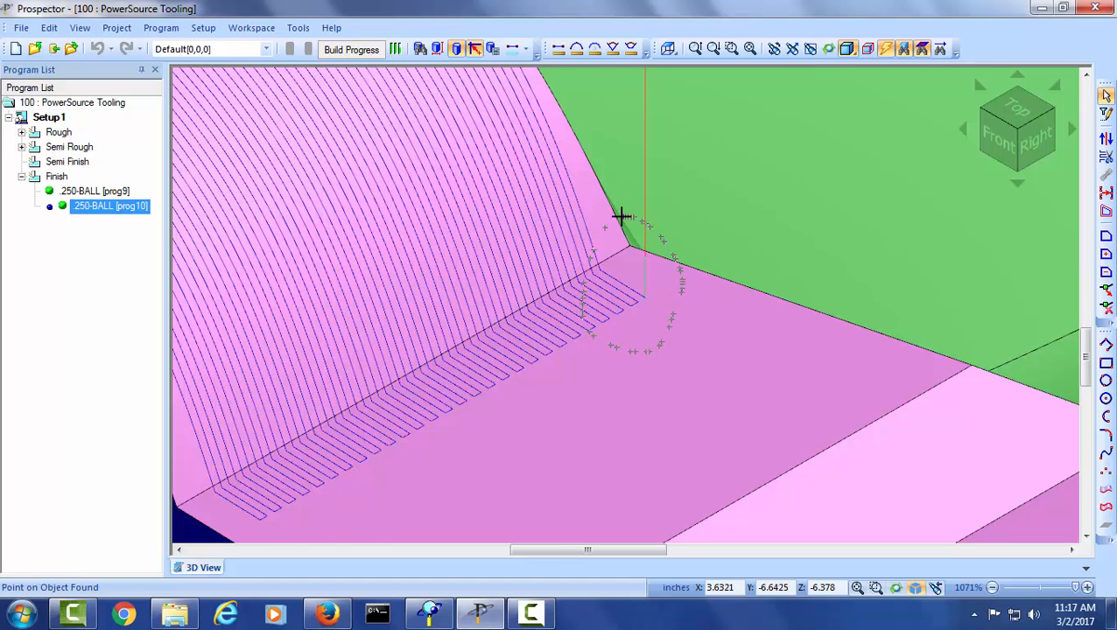
scroll(622, 215, "up", 2)
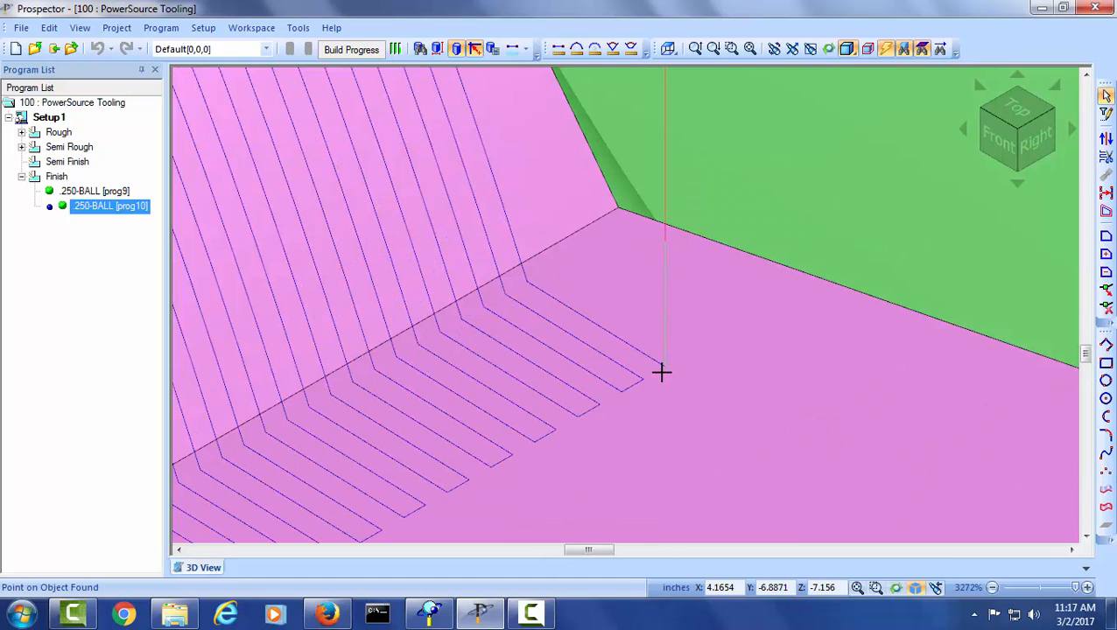
left_click(559, 50)
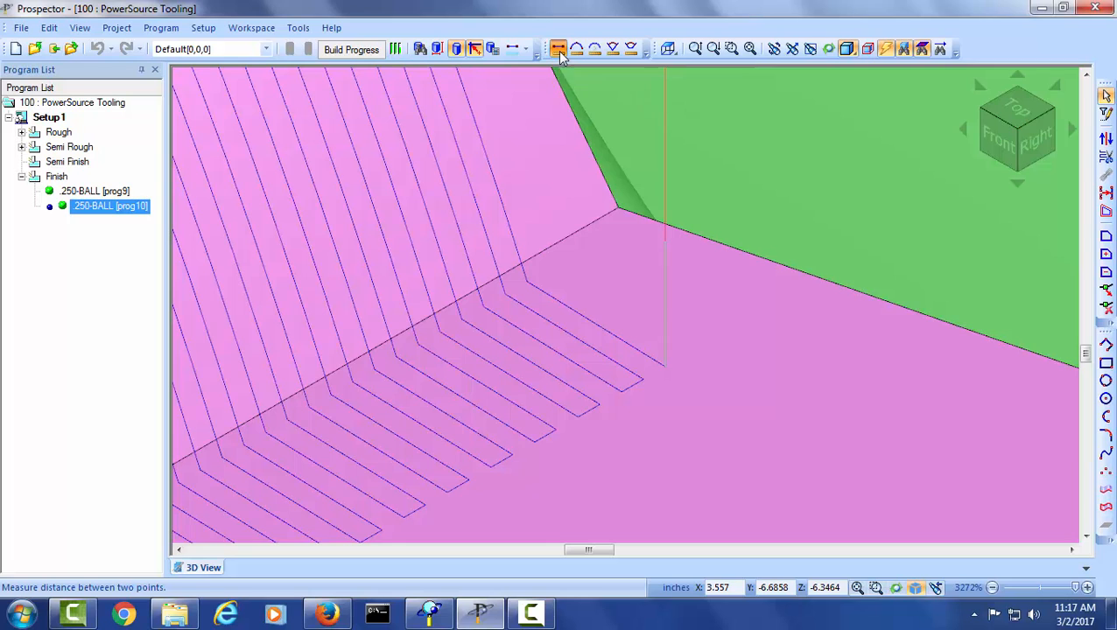
left_click(662, 363)
left_click(664, 236)
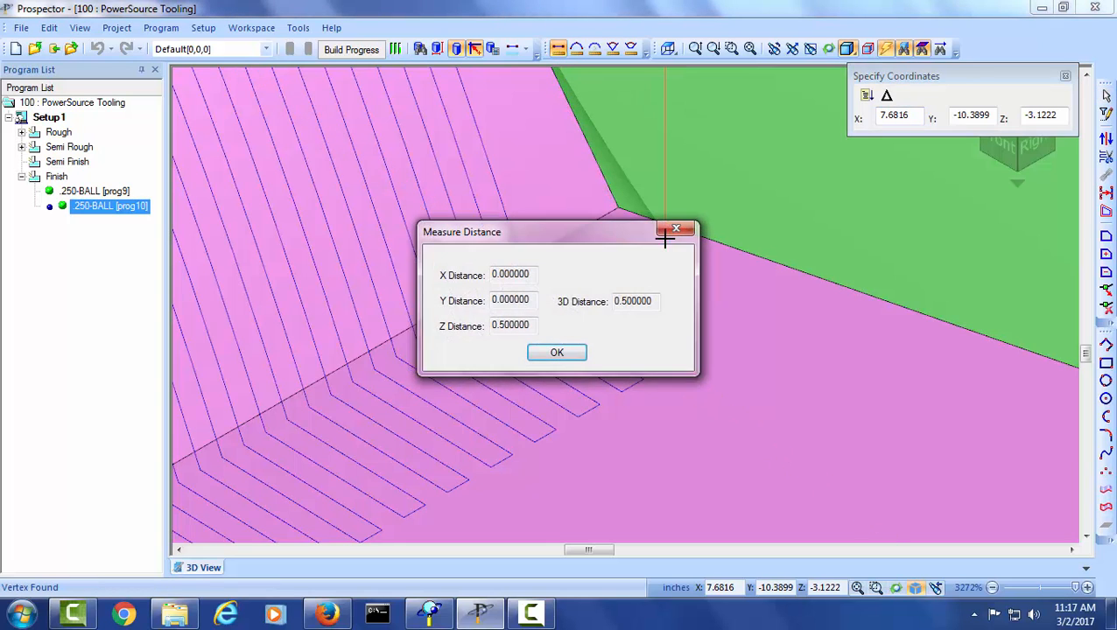
left_click(558, 352)
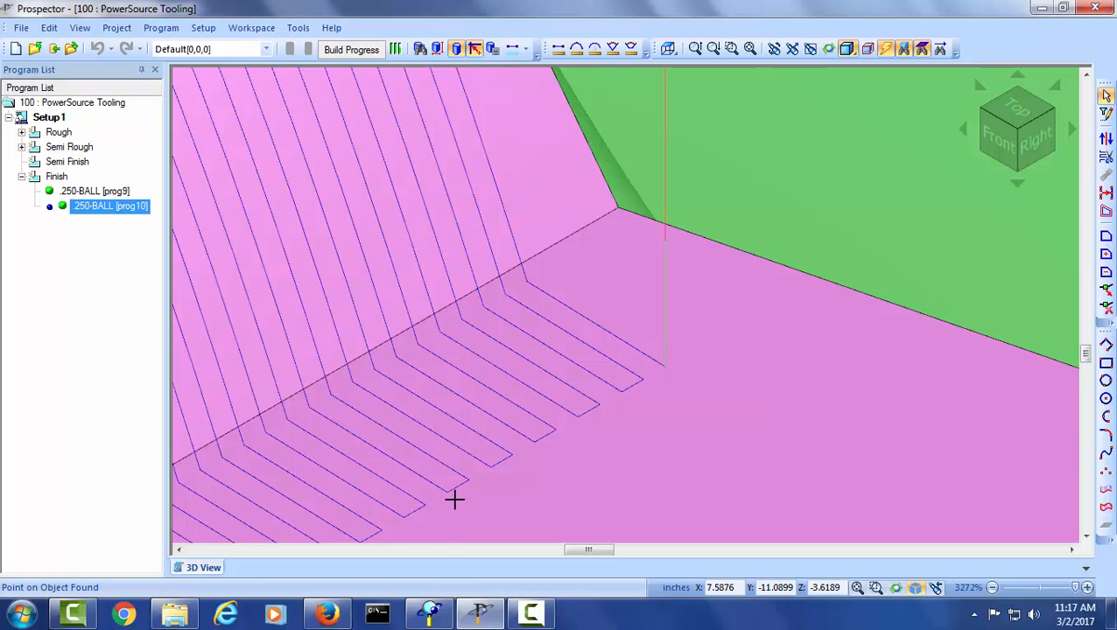
- In PowerSource Insight, set the Lace Feed Distance Approach to "Maximum Stock" + .1, inserting Maximum Stock from the Window variables
left_click(430, 617)
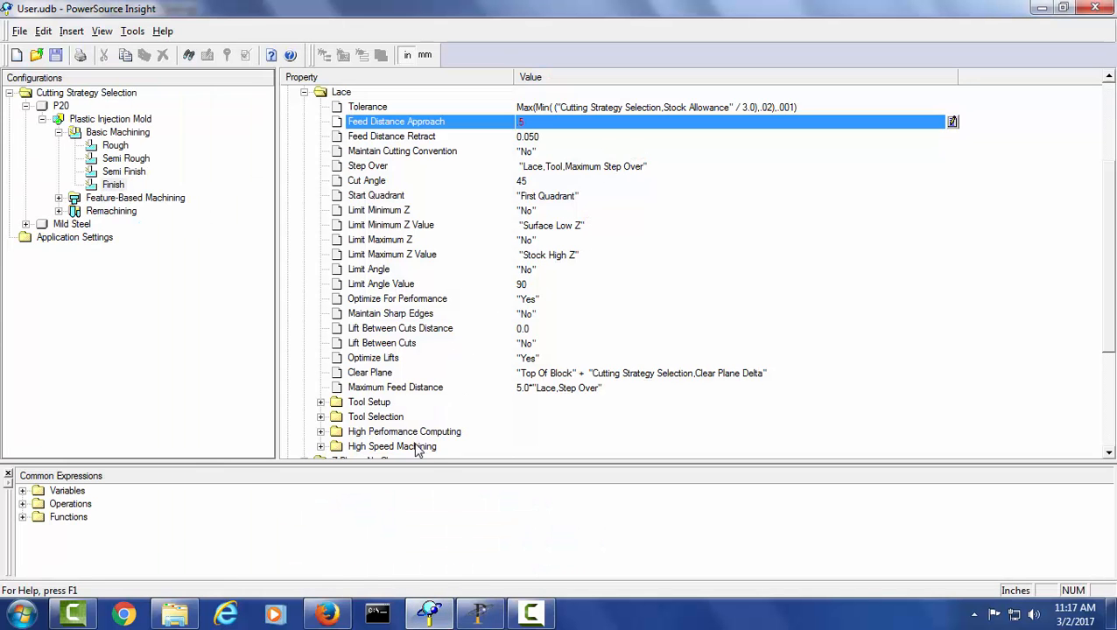
left_click_drag(433, 465, 429, 308)
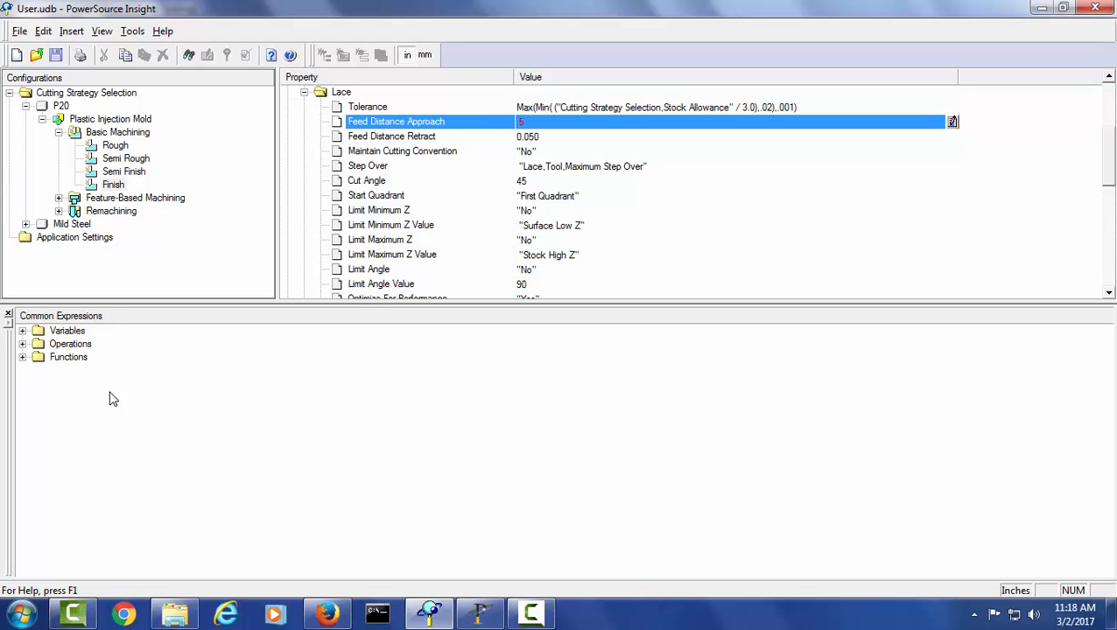
left_click(21, 332)
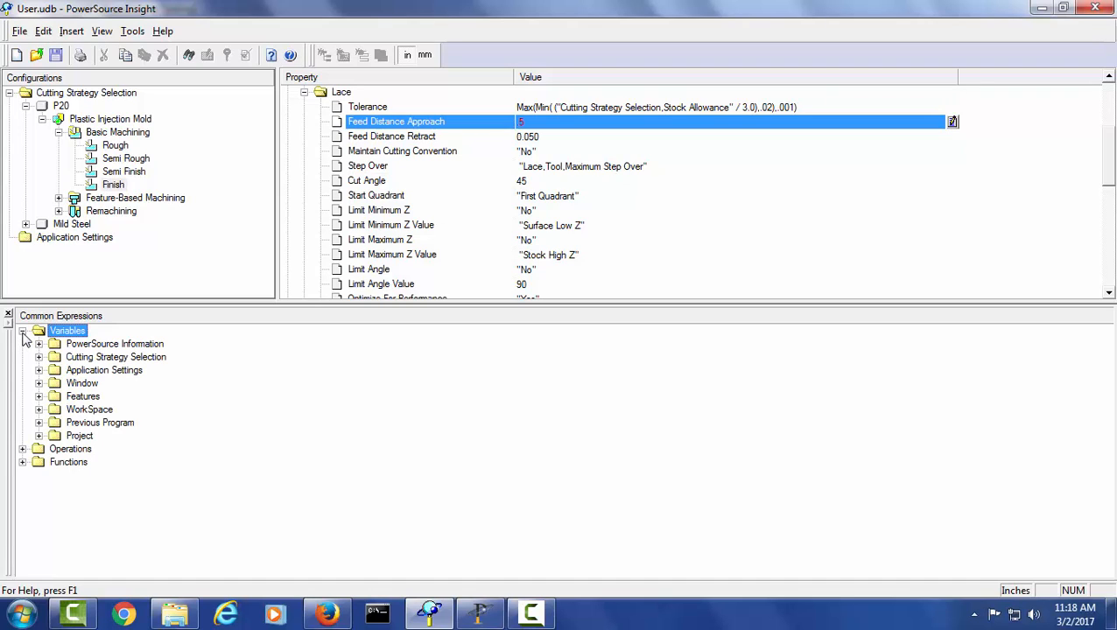
left_click(38, 383)
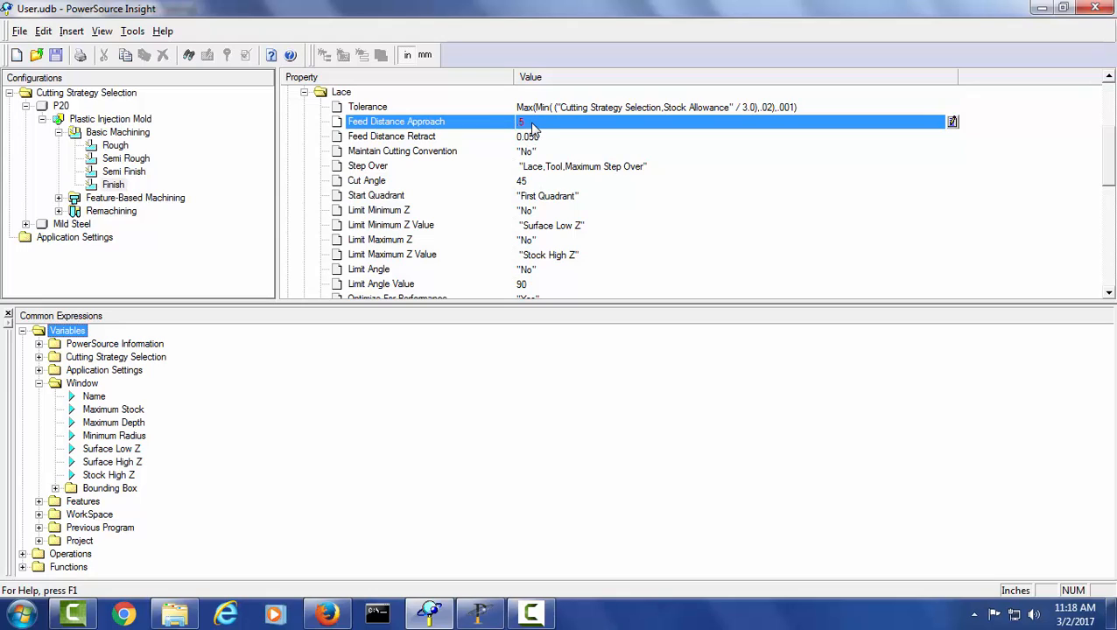
left_click(589, 124)
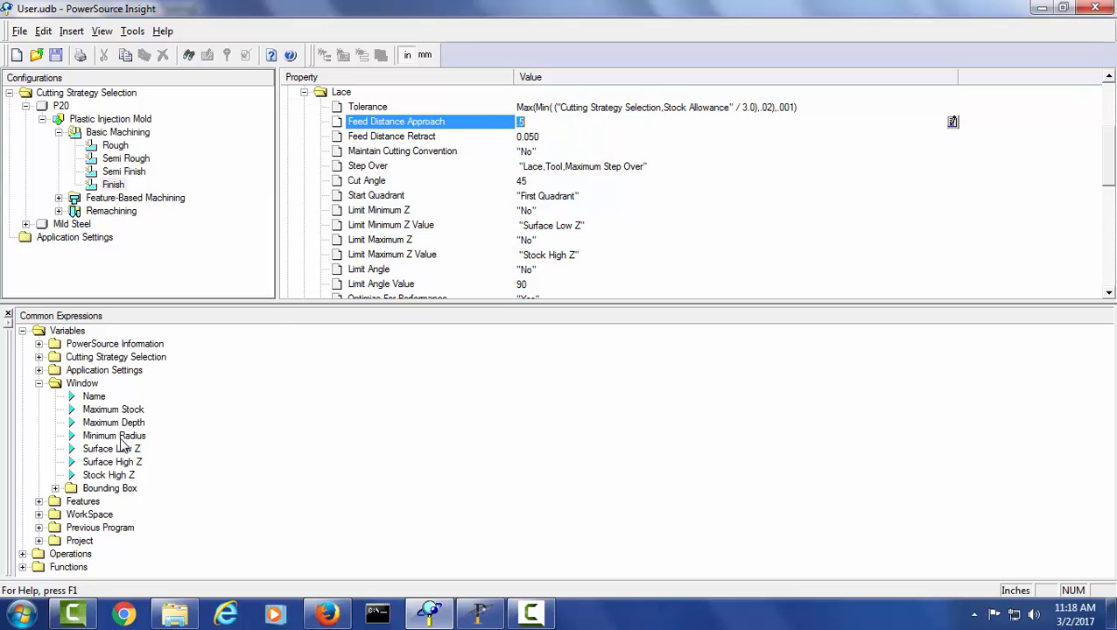
double_click(110, 411)
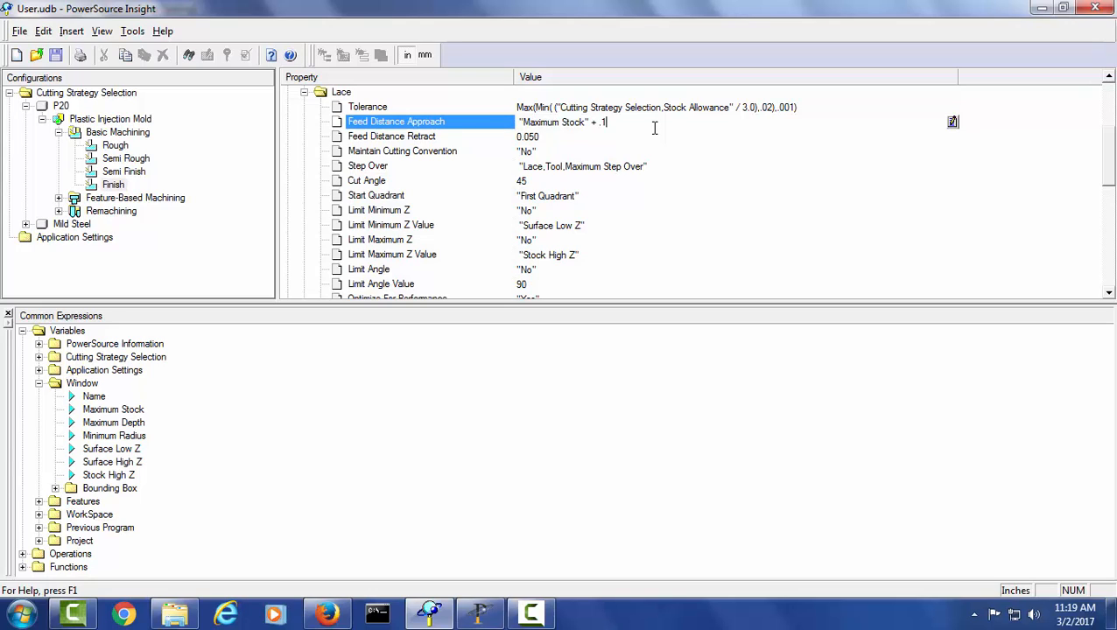
left_click(653, 127)
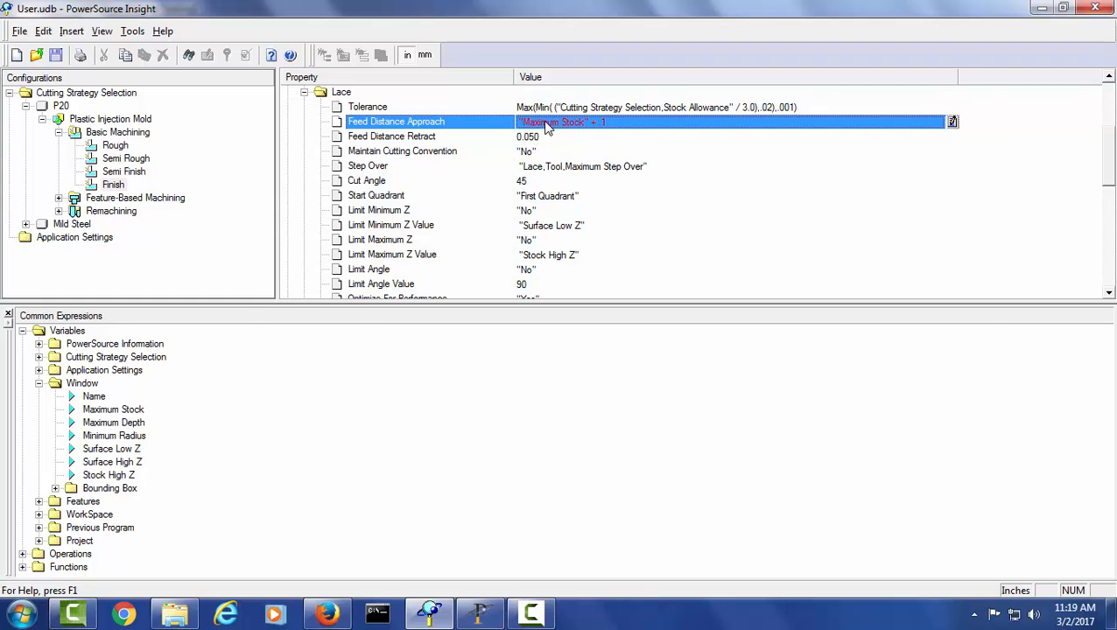
- Back in Prospector, start a new 3-D Finish program and draw a rectangular window along the part's lower edge in the top view
key("alt+Tab")
left_click(77, 205)
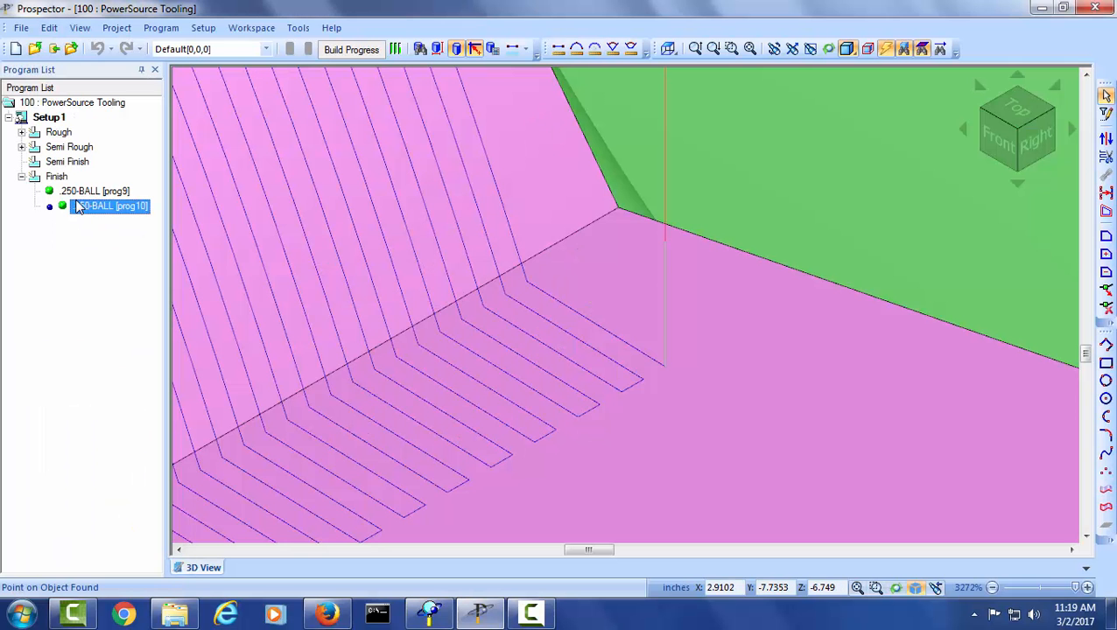
right_click(61, 177)
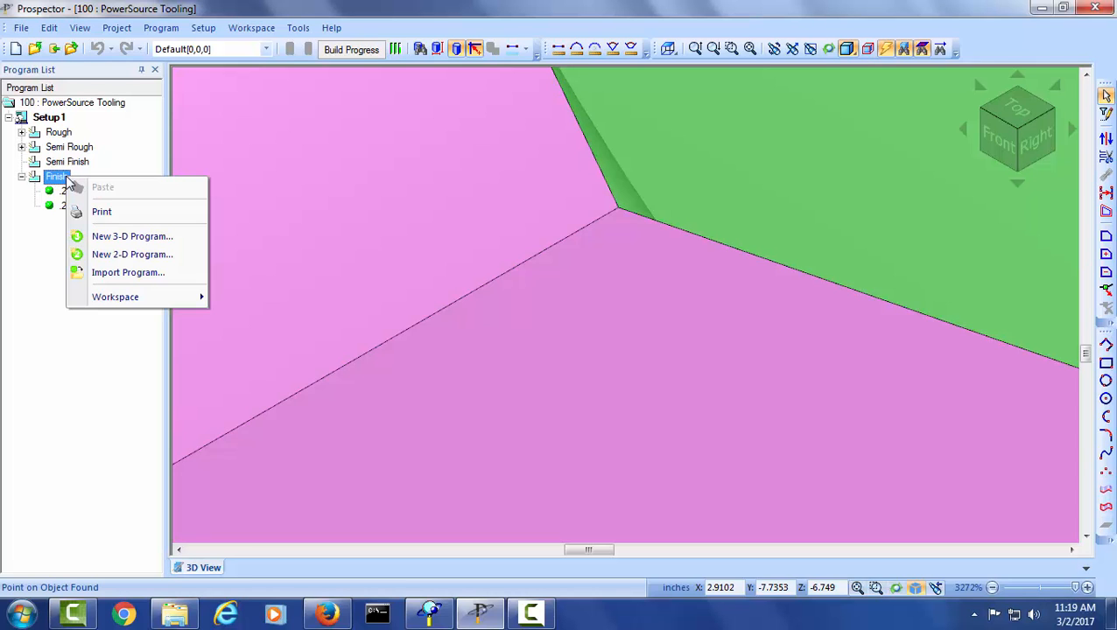
left_click(112, 236)
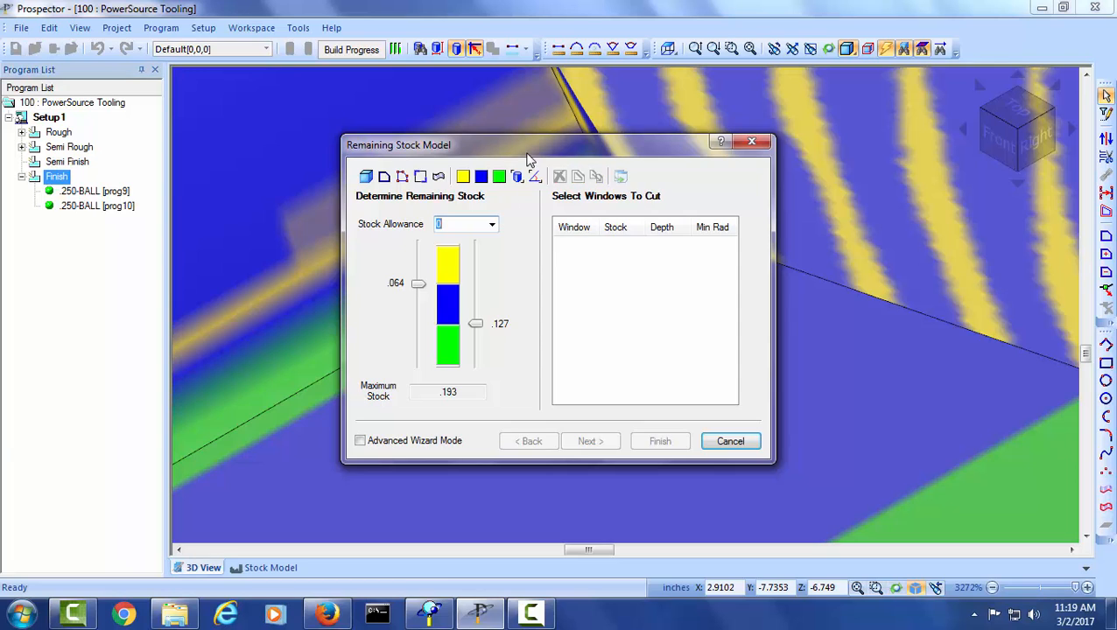
left_click_drag(527, 154, 145, 124)
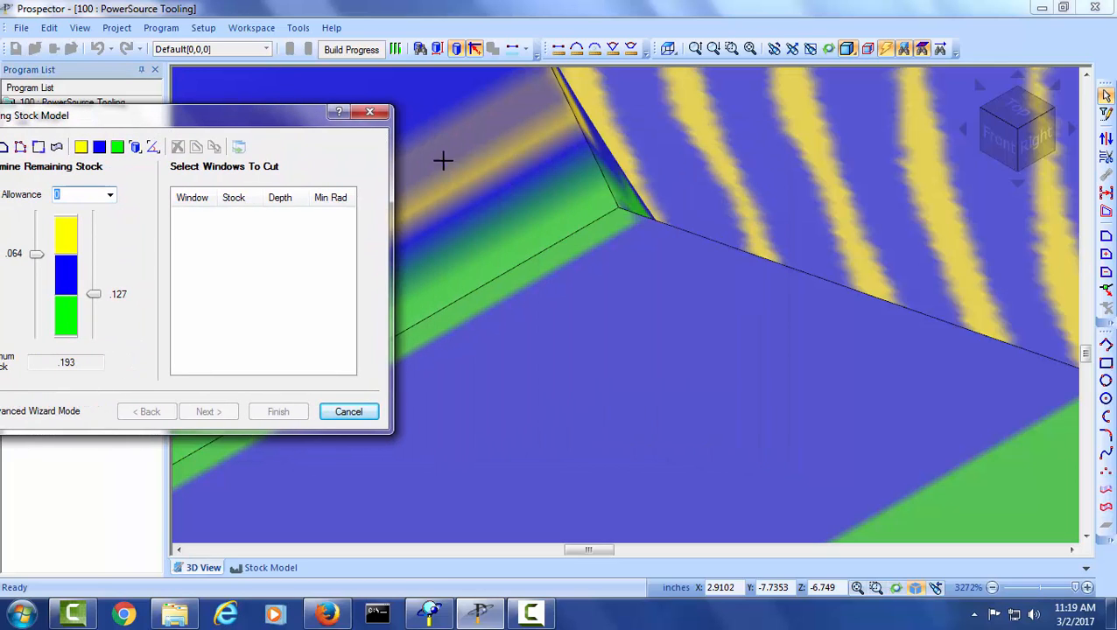
left_click(1028, 103)
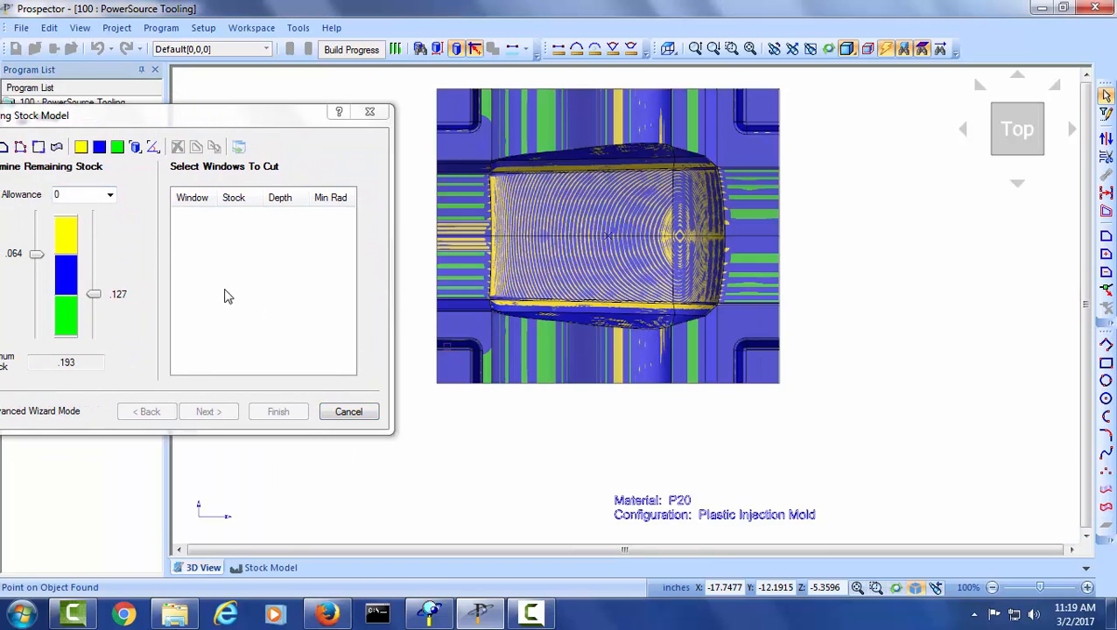
left_click(38, 146)
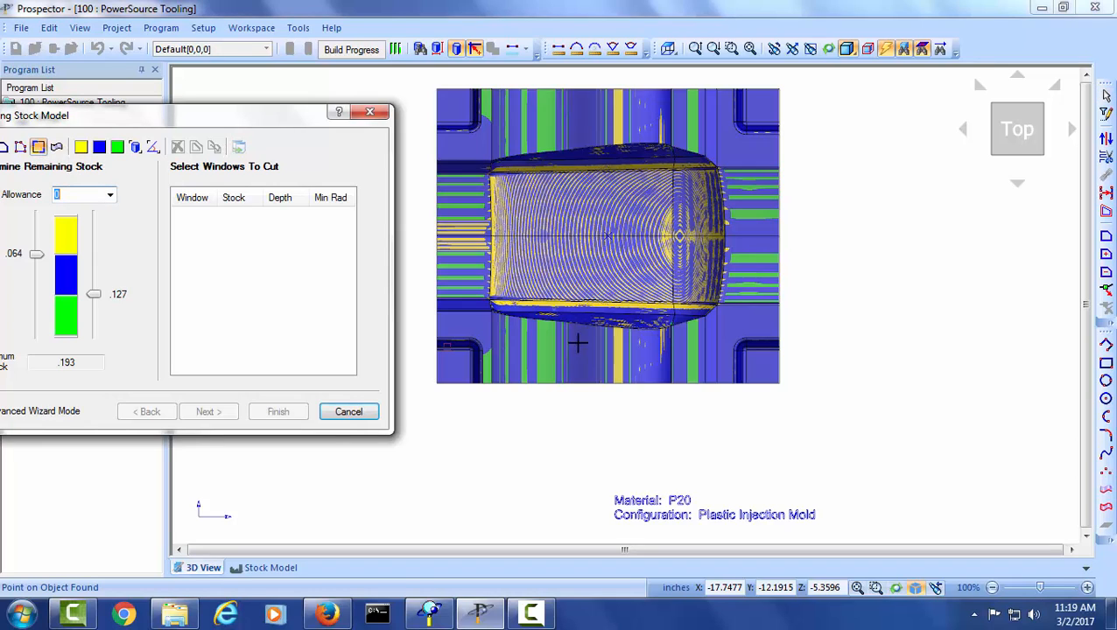
left_click_drag(555, 342, 667, 383)
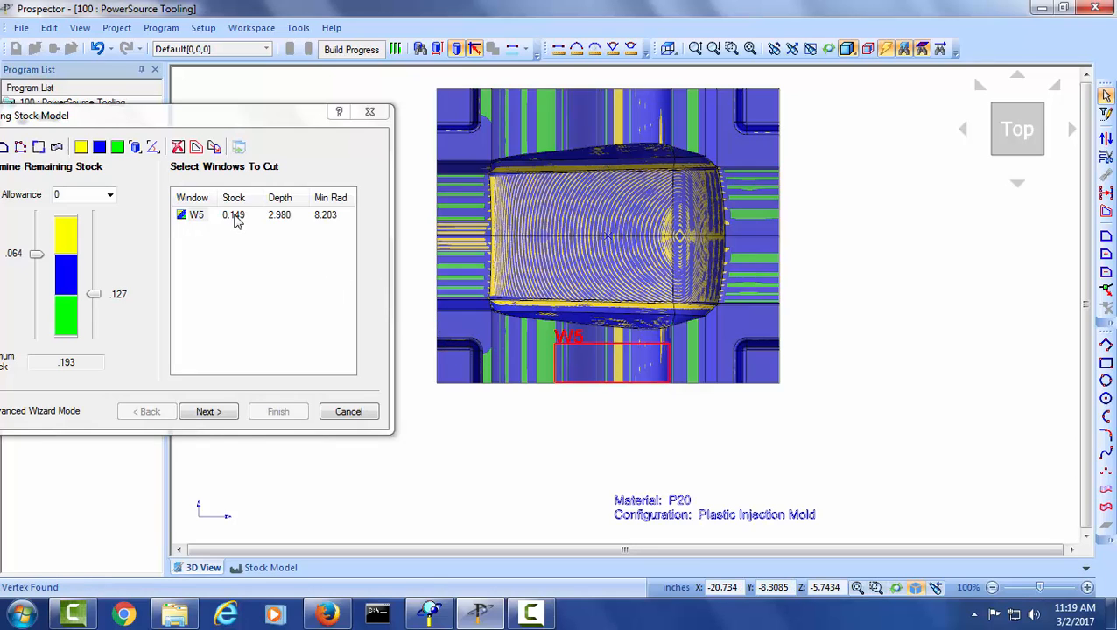
- Accept window W5, the Lace strategy and the .250-BALL tool, continuing to the Lace parameters
left_click(215, 412)
left_click(216, 412)
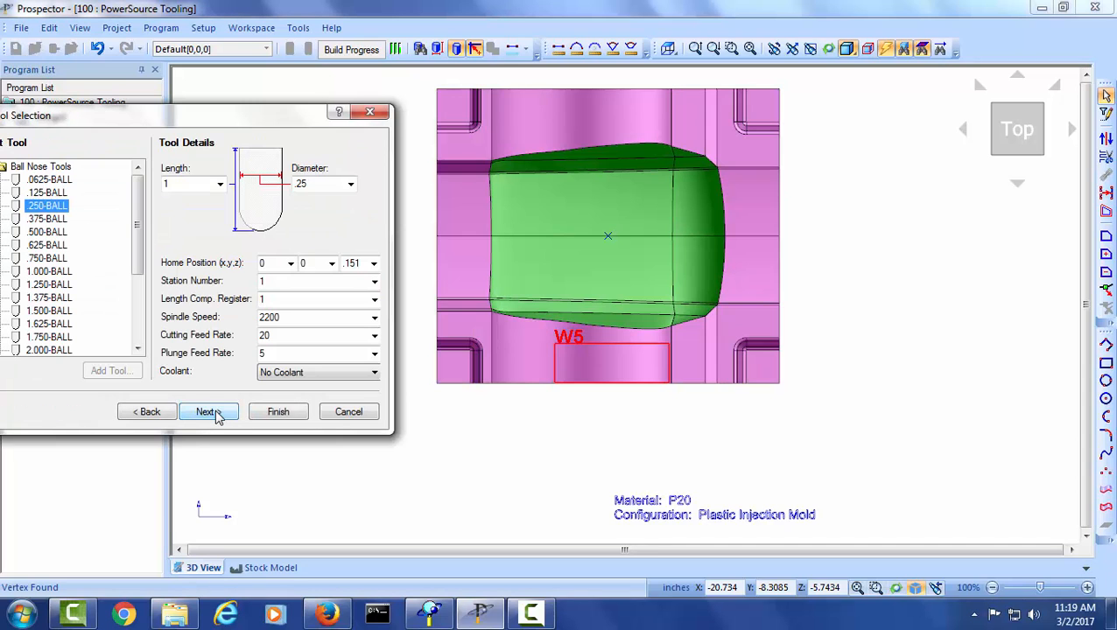
left_click(214, 411)
left_click(215, 411)
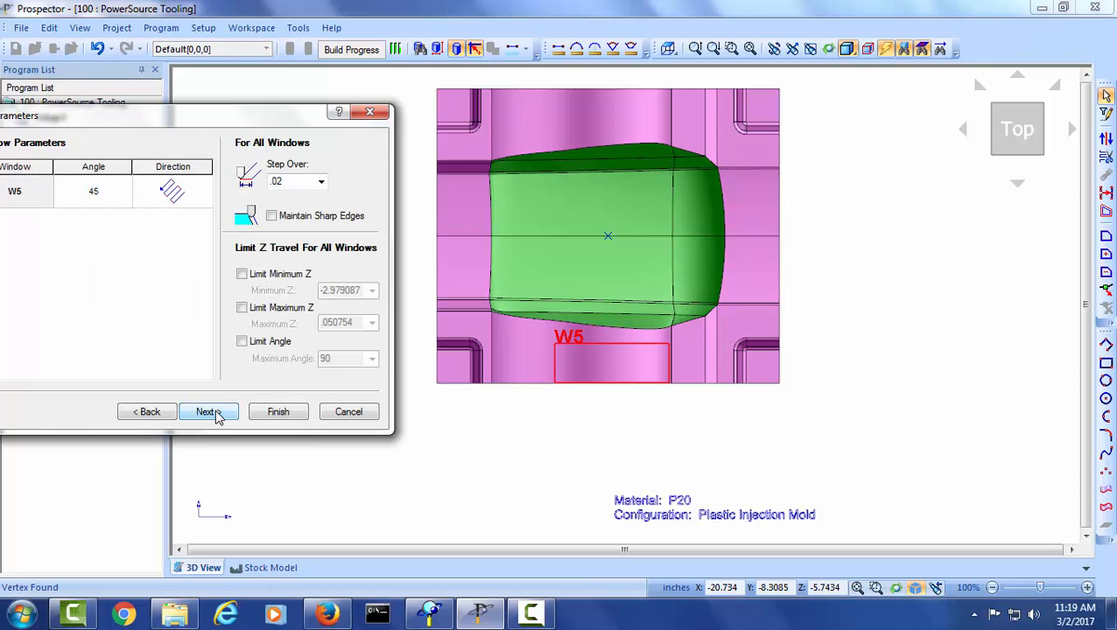
- Set window W5's cut angle to 0 and the Step Over to .1, and finish the program definition
left_click_drag(182, 115, 274, 97)
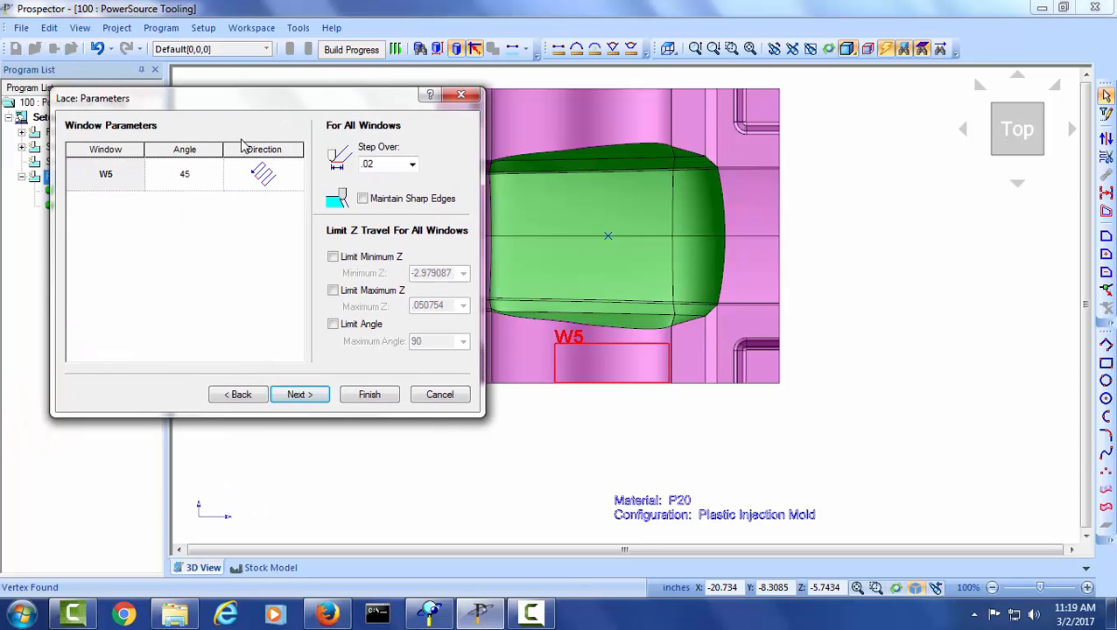
left_click(216, 180)
left_click(153, 199)
left_click(366, 165)
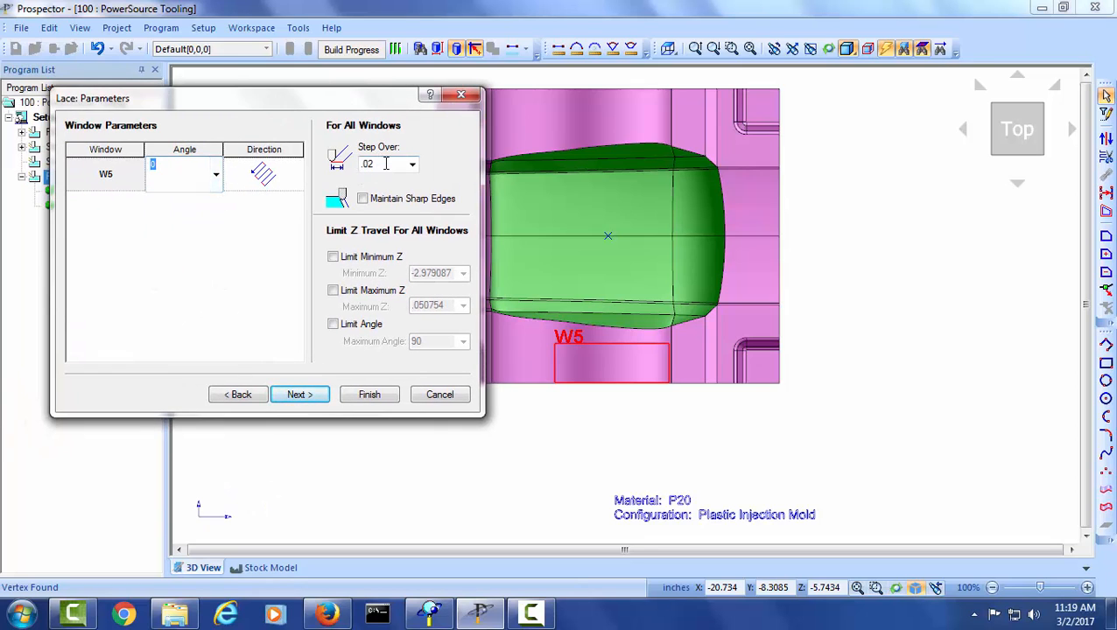
type(".1")
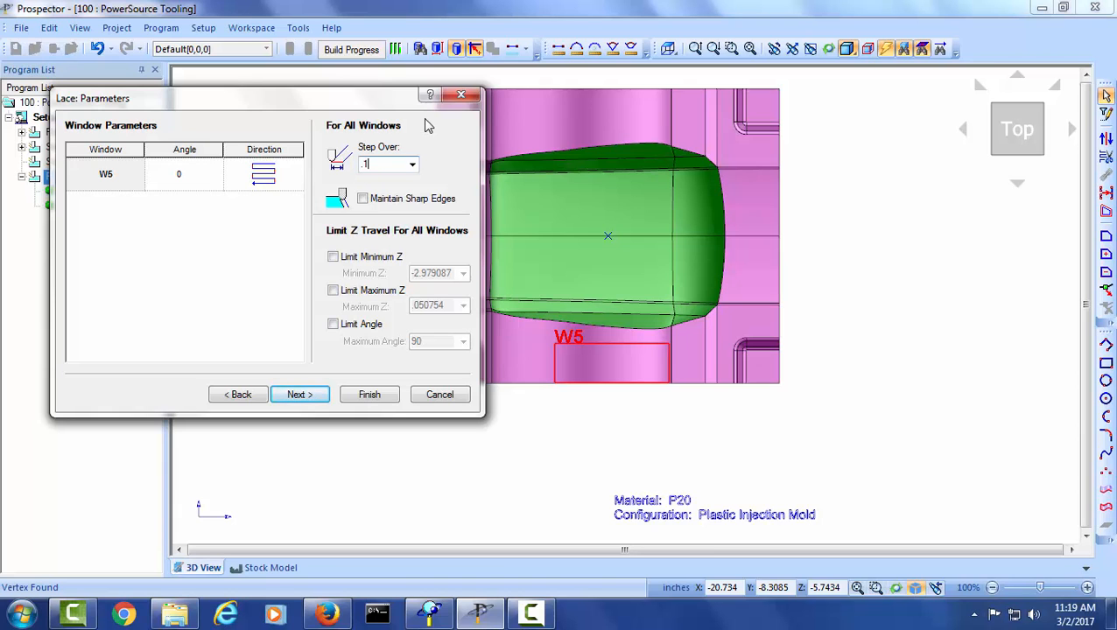
left_click(370, 394)
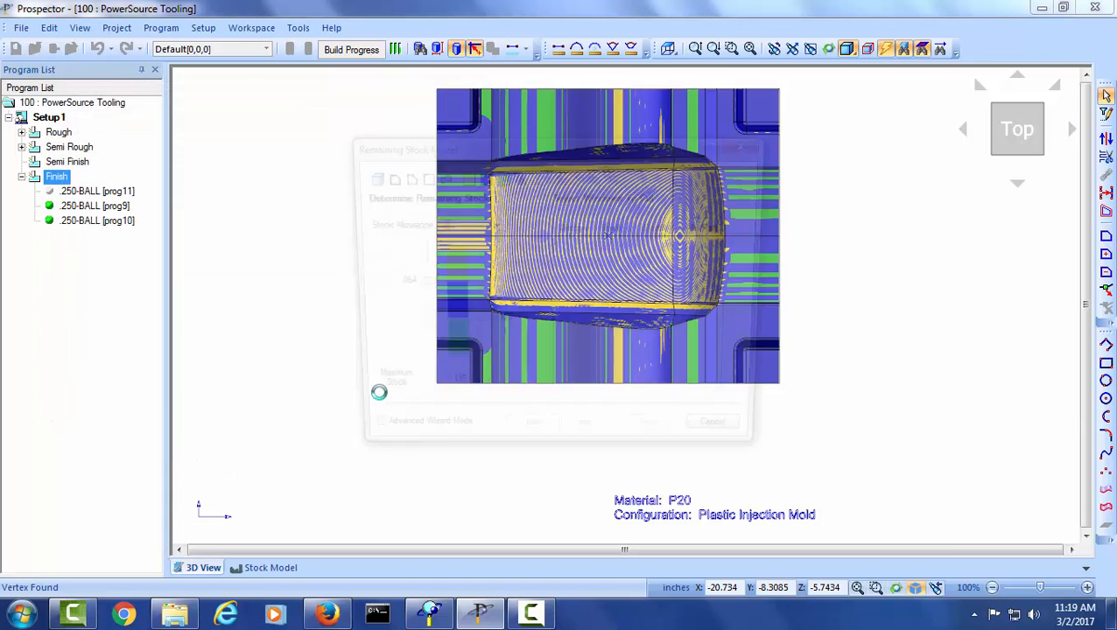
- Dismiss the next program's wizard, calculate the new .250-BALL program prog11 and display its toolpath
left_click(730, 442)
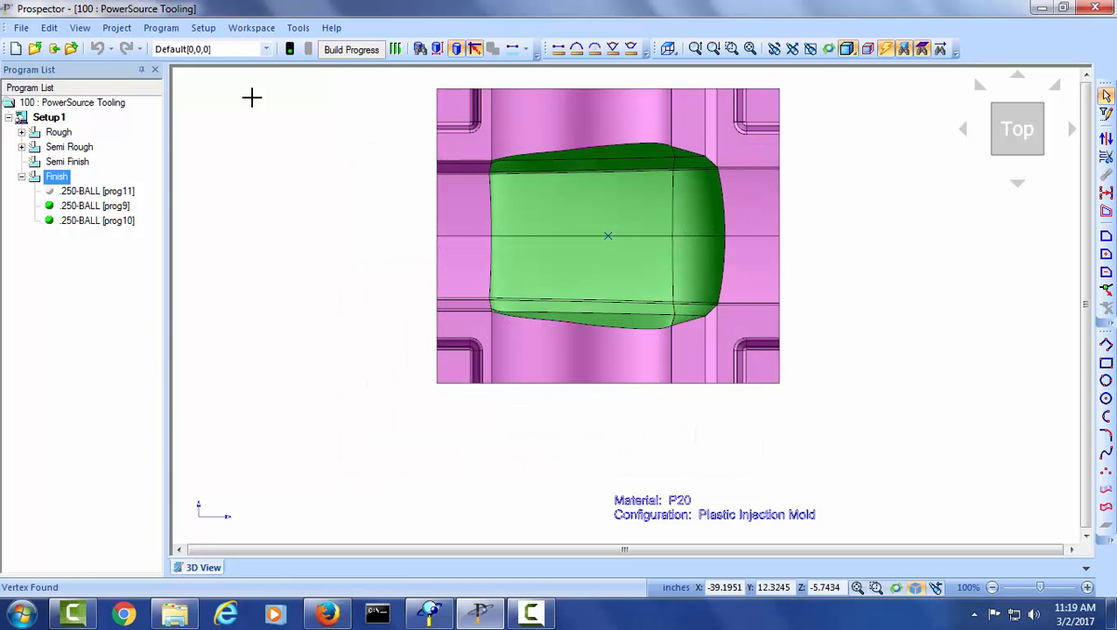
left_click(290, 51)
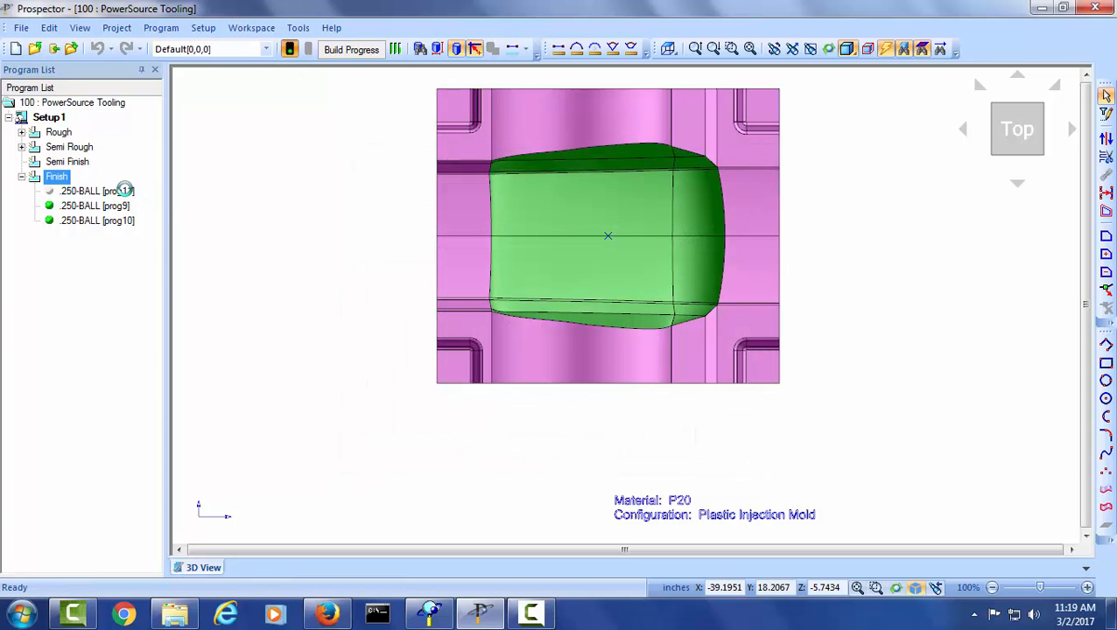
left_click(80, 193)
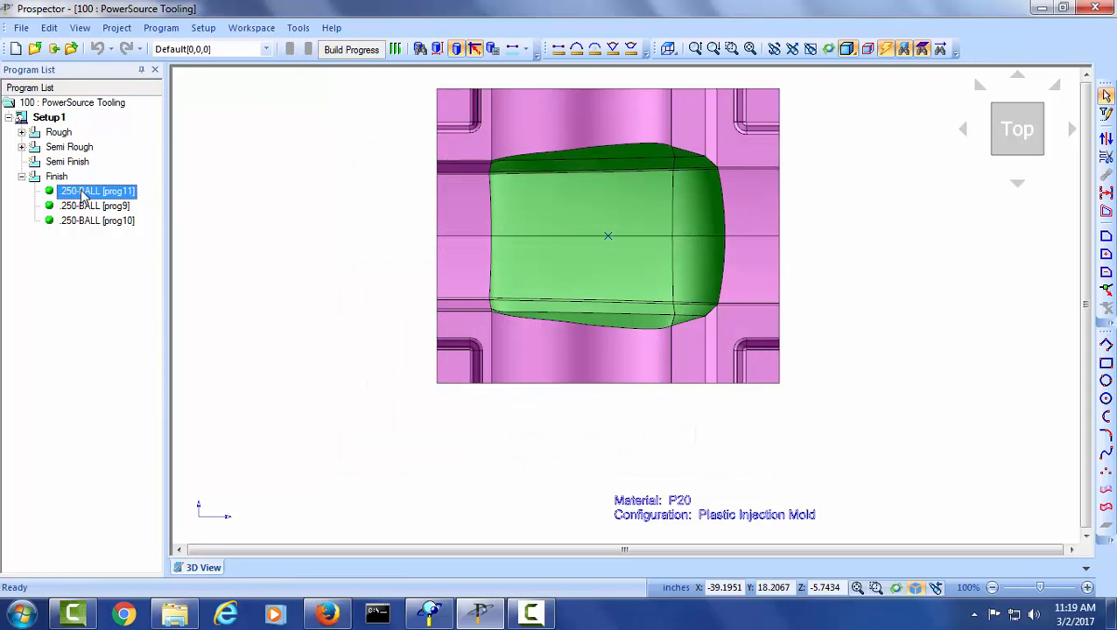
- Measure the vertical feed approach move at the start of prog11's Lace toolpath in the isometric view
right_click(817, 191)
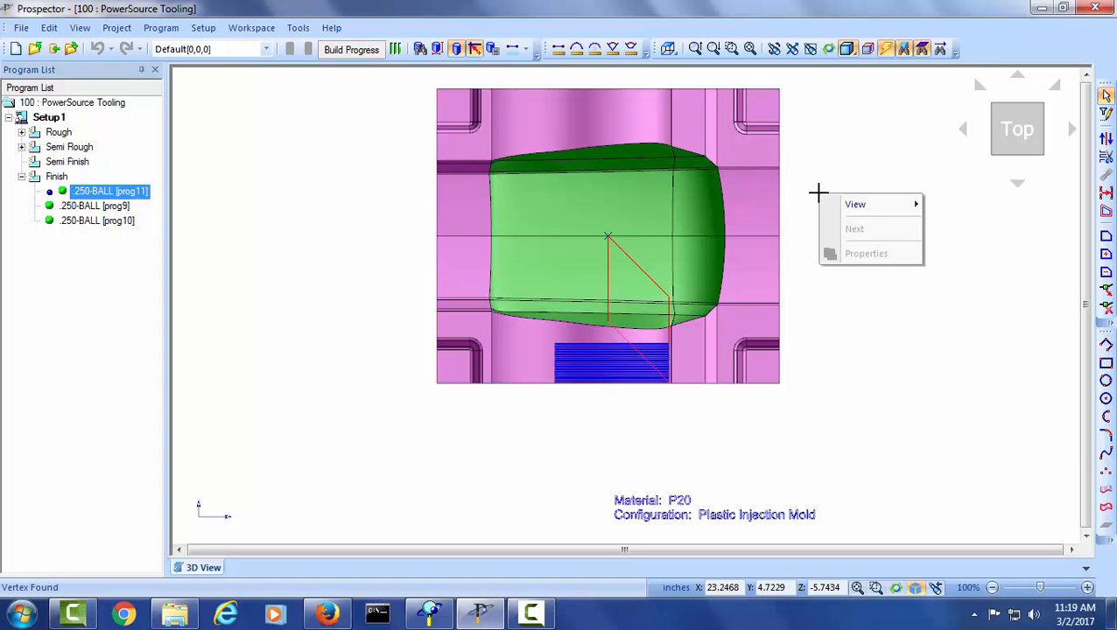
mouse_move(915, 205)
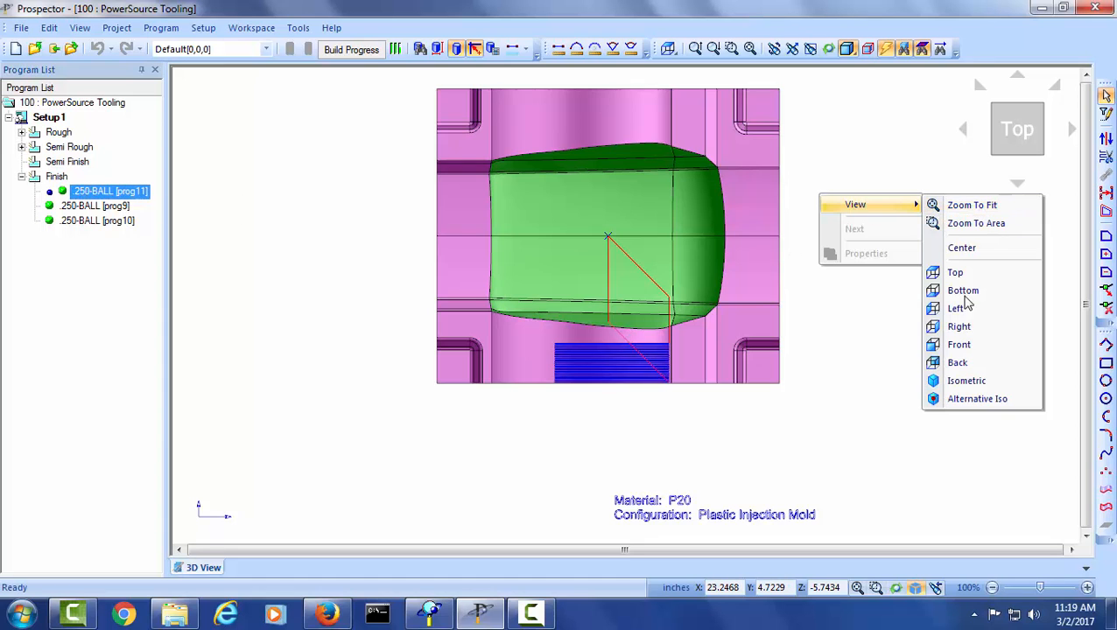
left_click(966, 380)
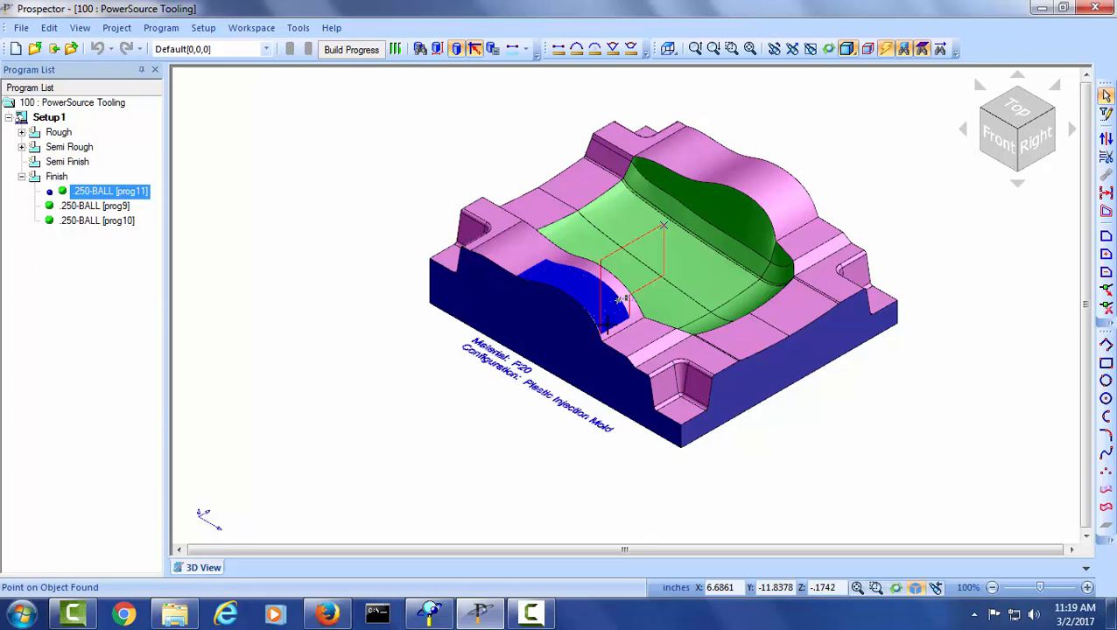
scroll(621, 298, "up", 10)
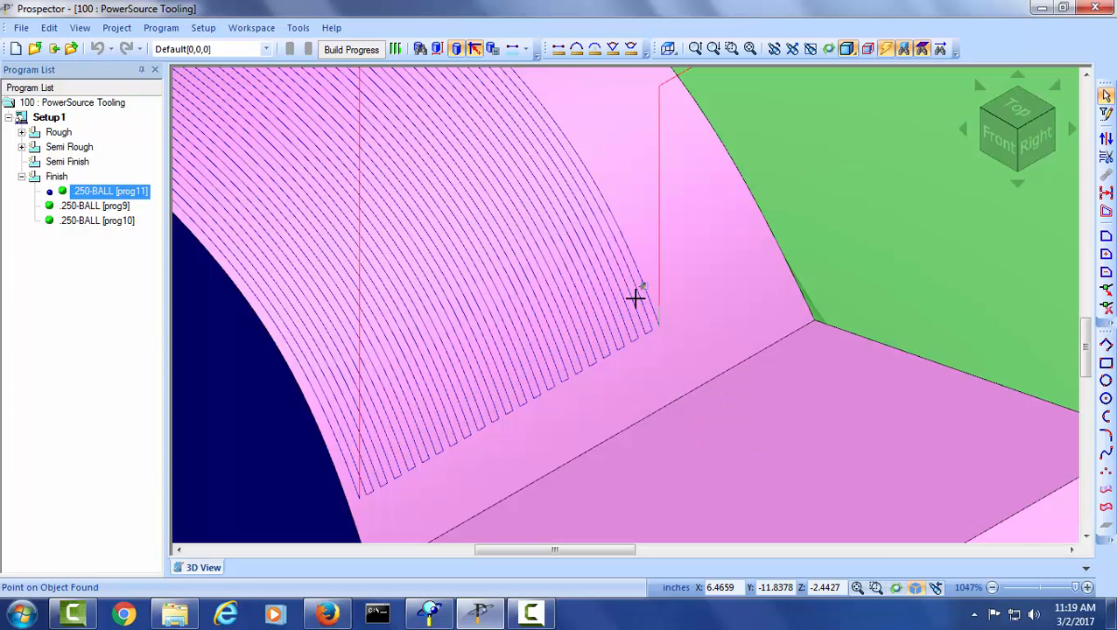
scroll(636, 280, "up", 7)
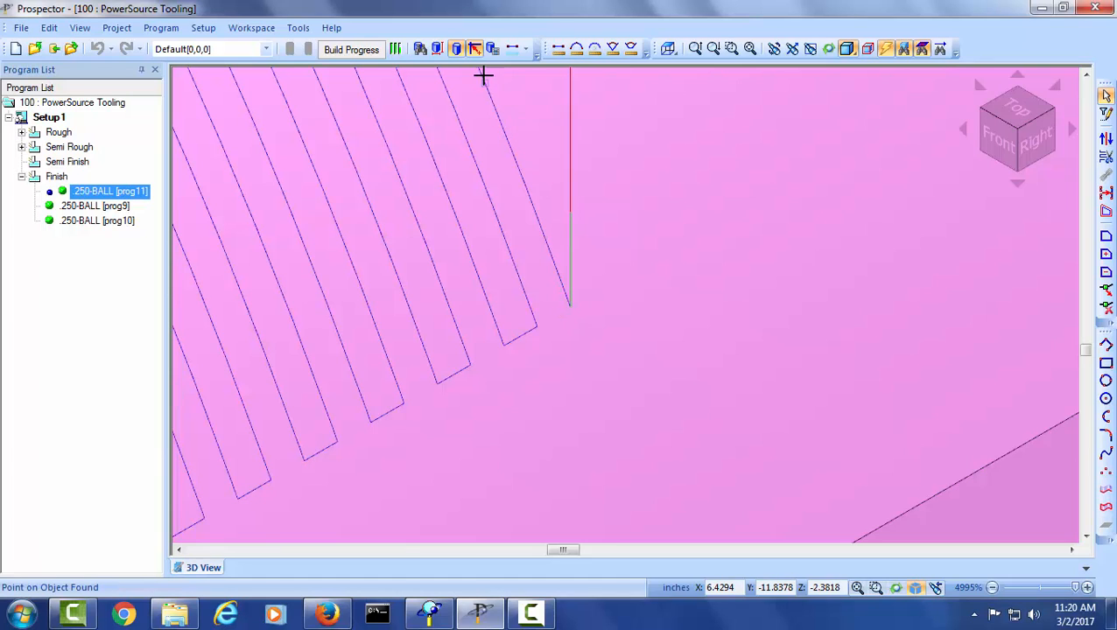
left_click(509, 50)
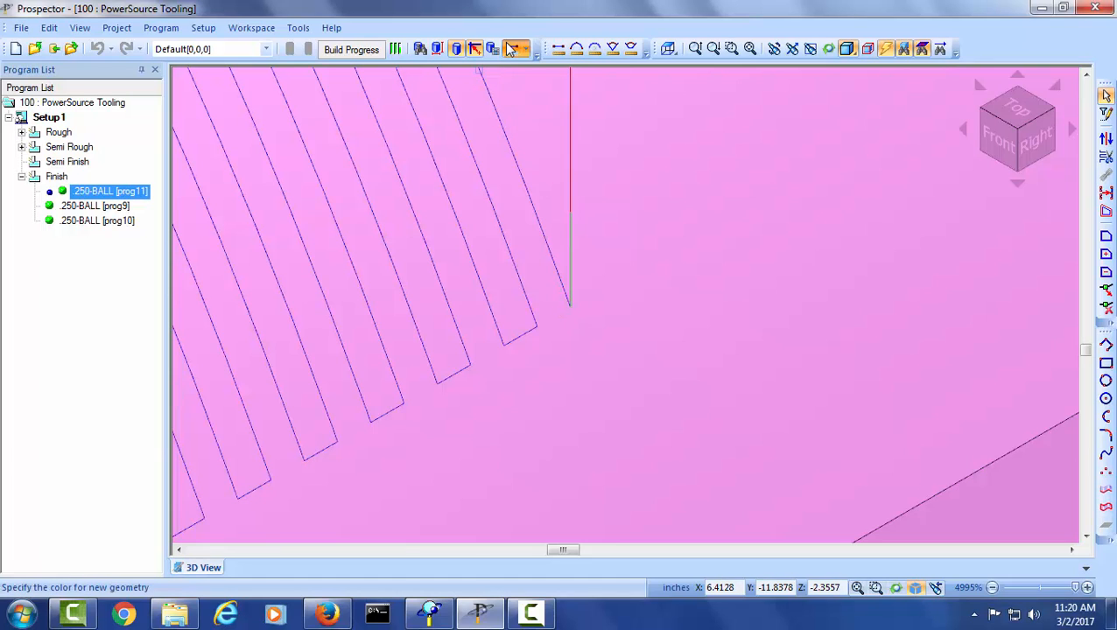
left_click(568, 306)
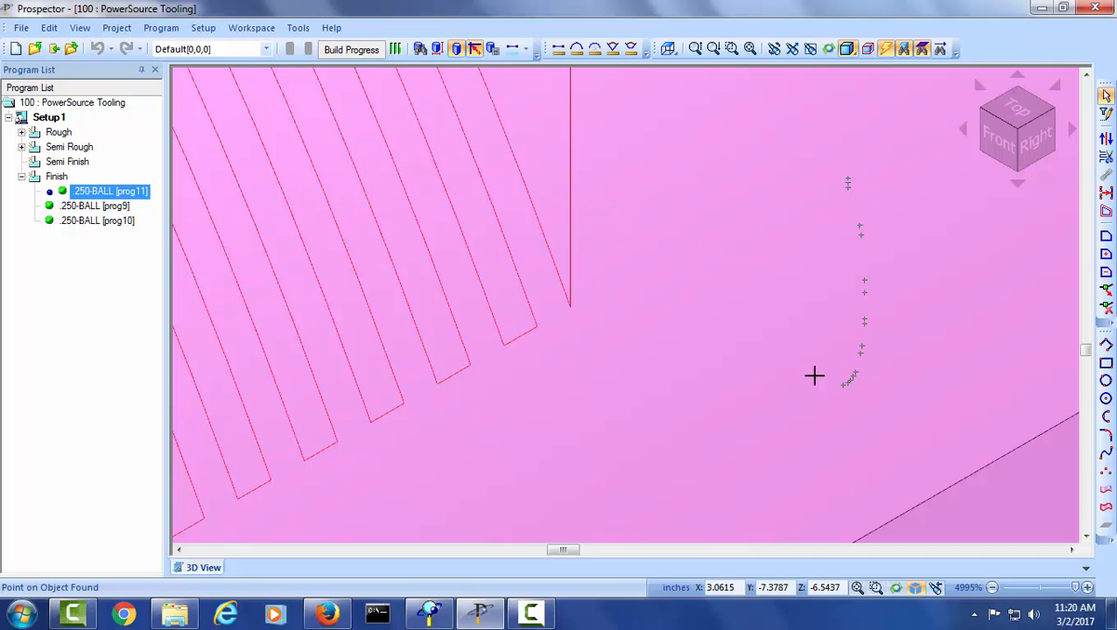
left_click(558, 49)
left_click(568, 305)
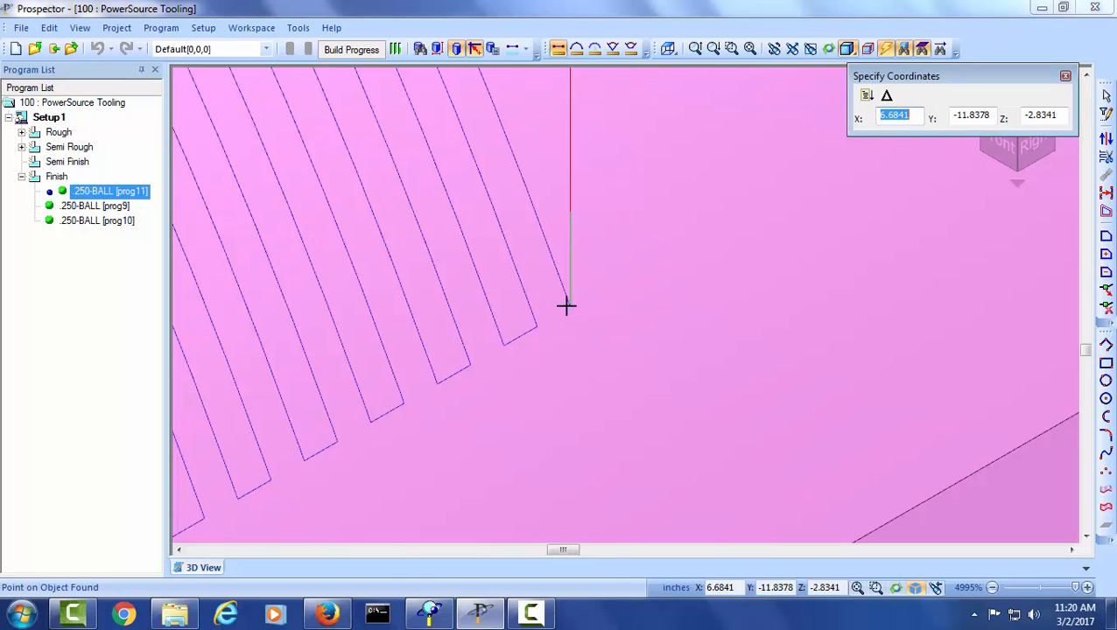
left_click(569, 210)
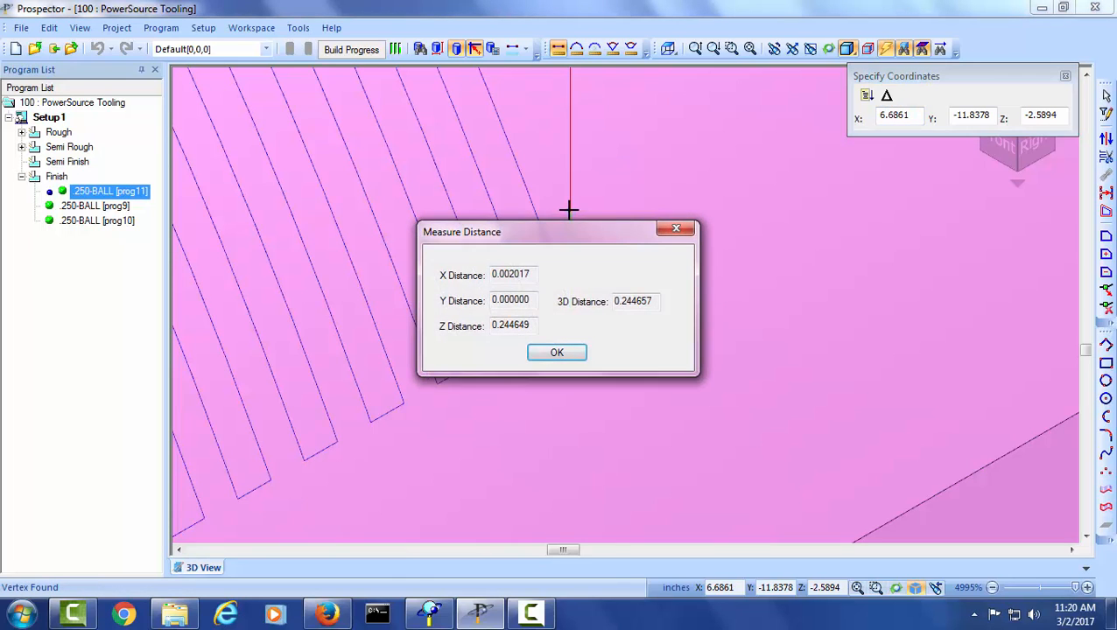
left_click_drag(568, 239, 447, 172)
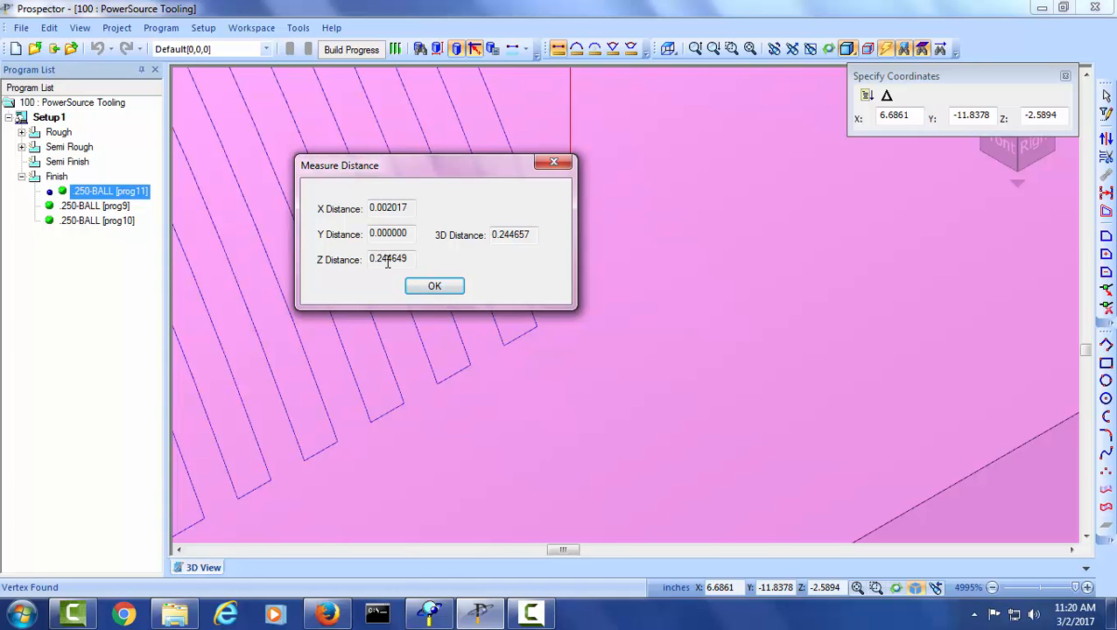
left_click(434, 286)
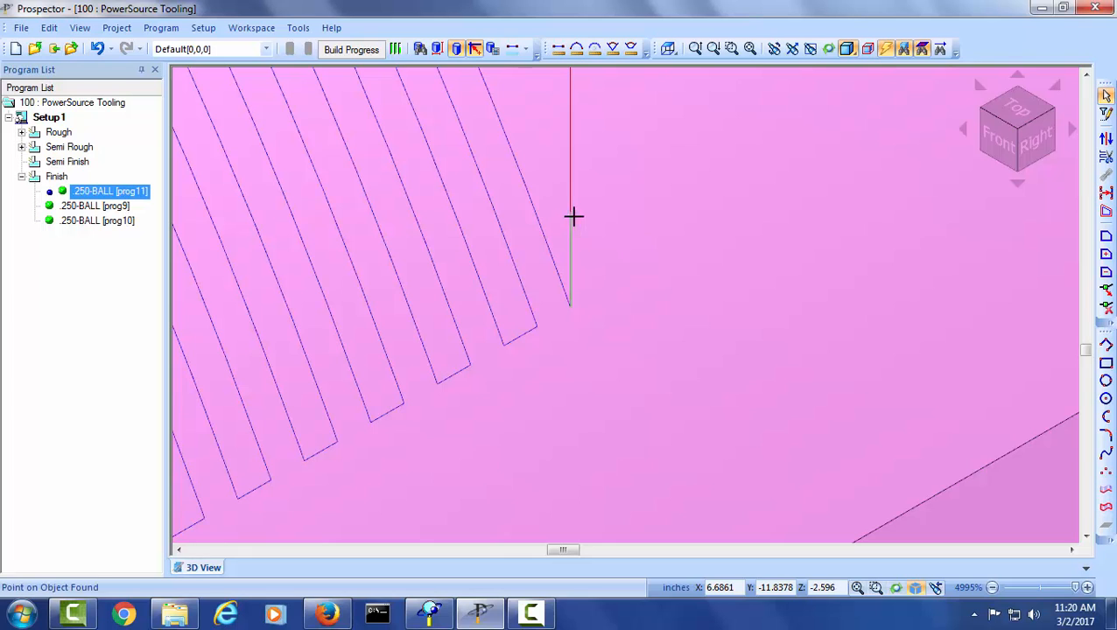
- Return to PowerSource Insight and enlarge the property area to show the full list of Lace properties
left_click(433, 617)
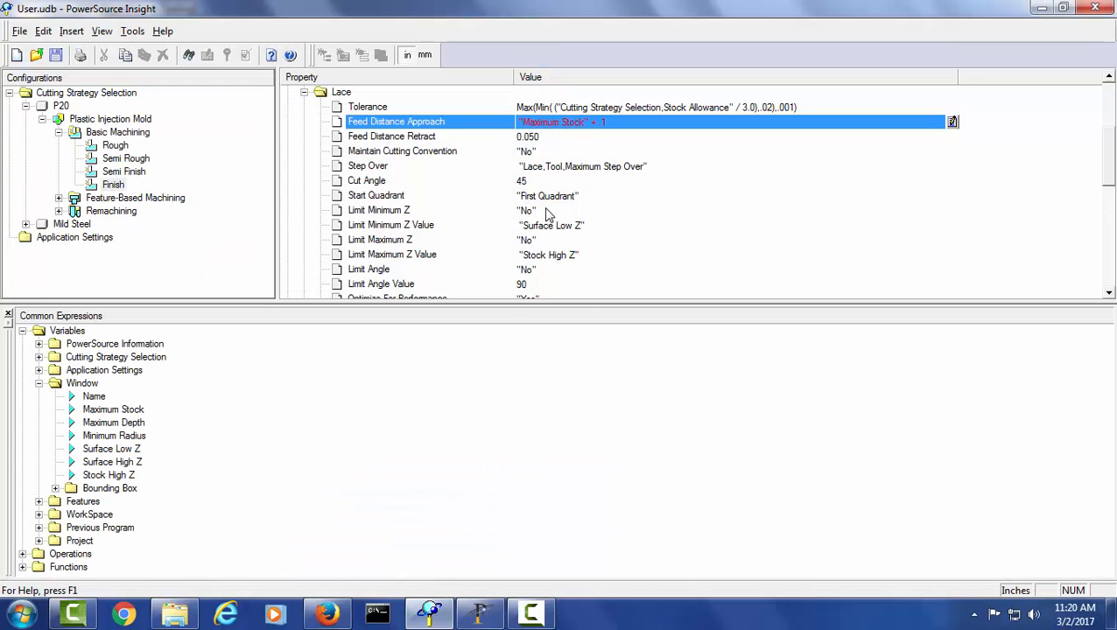
left_click_drag(581, 303, 585, 483)
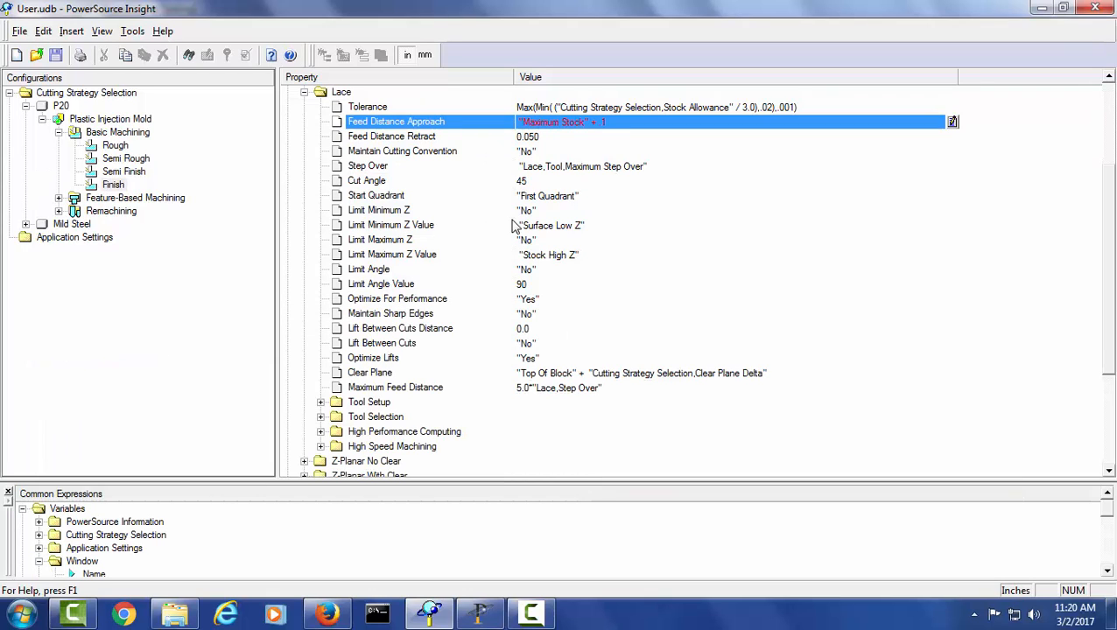